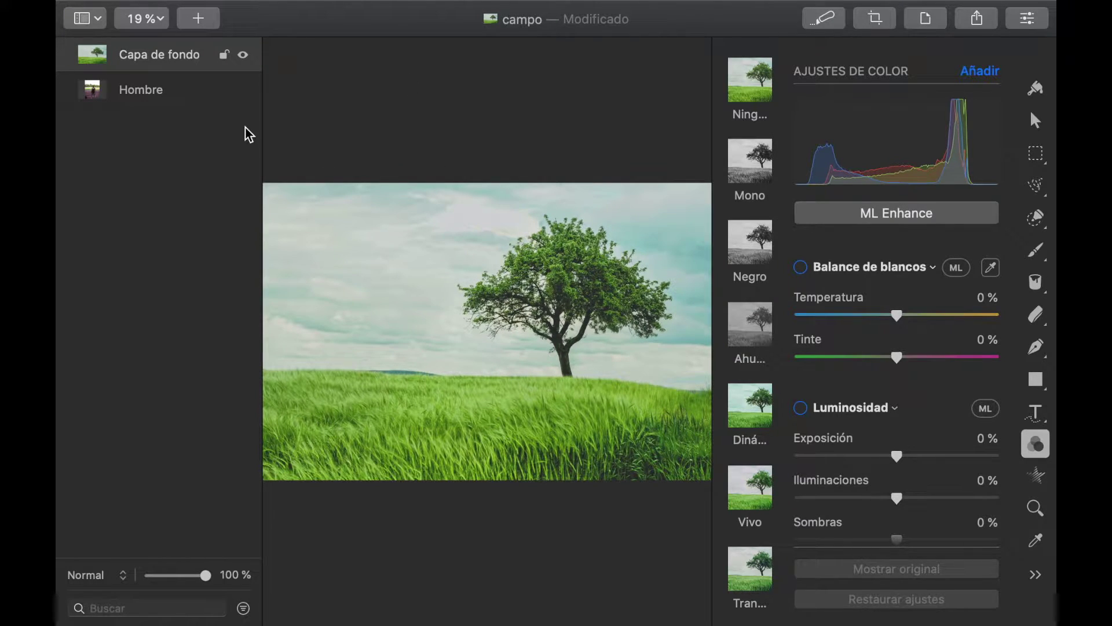
Select the Hombre layer and hide the Capa de fondo grass-field layer.
click(128, 94)
click(244, 54)
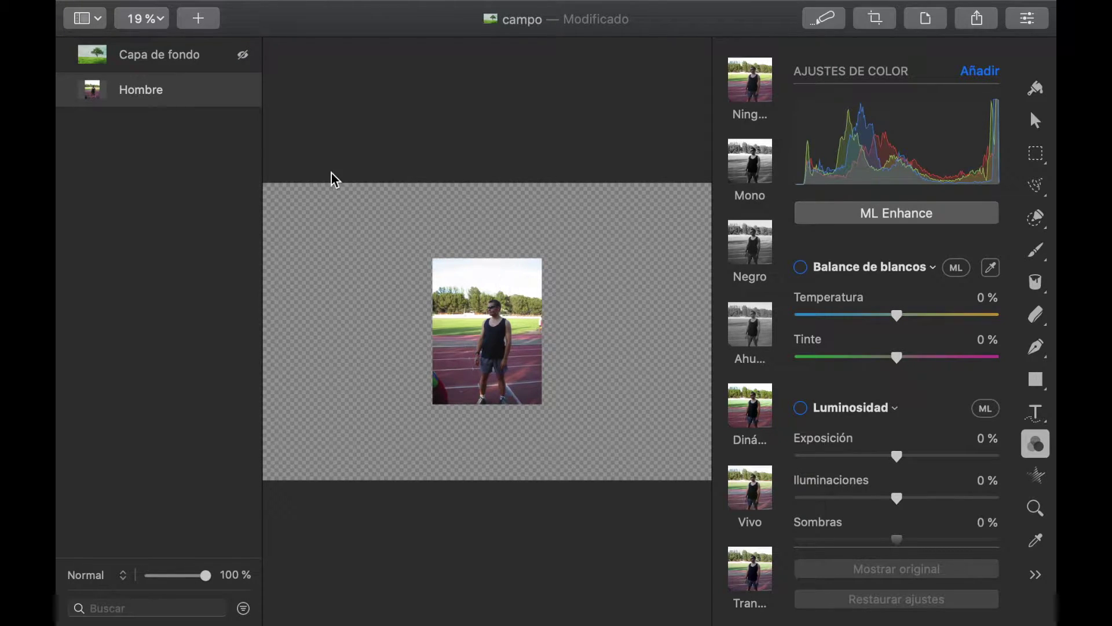
Quick-select the track, field, trees and sky beside the man.
scroll(518, 347, up, 5)
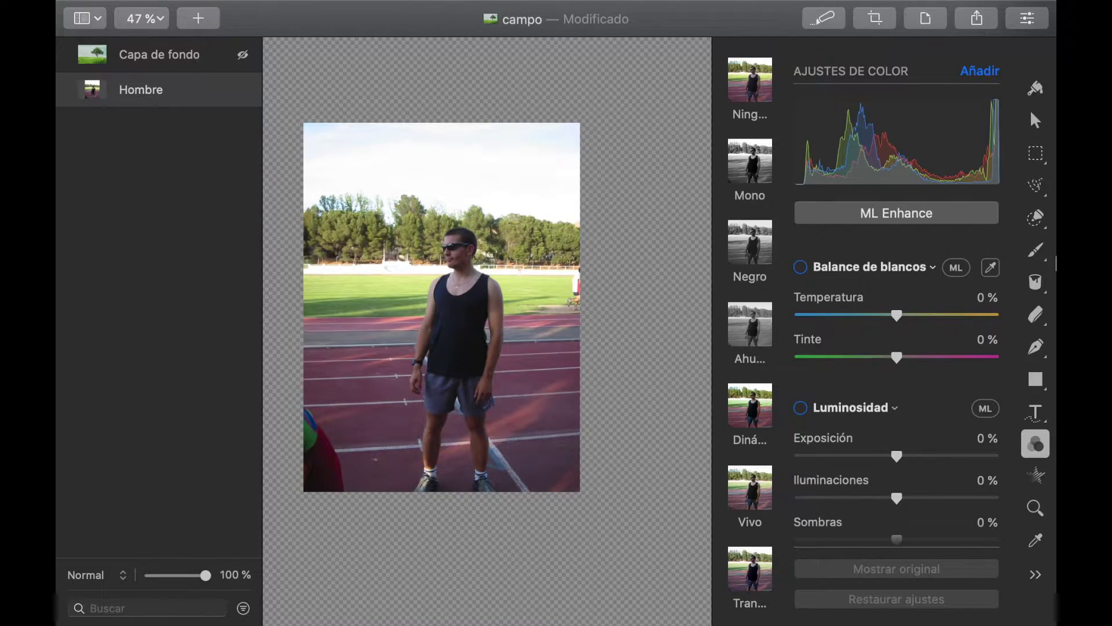
click(1036, 220)
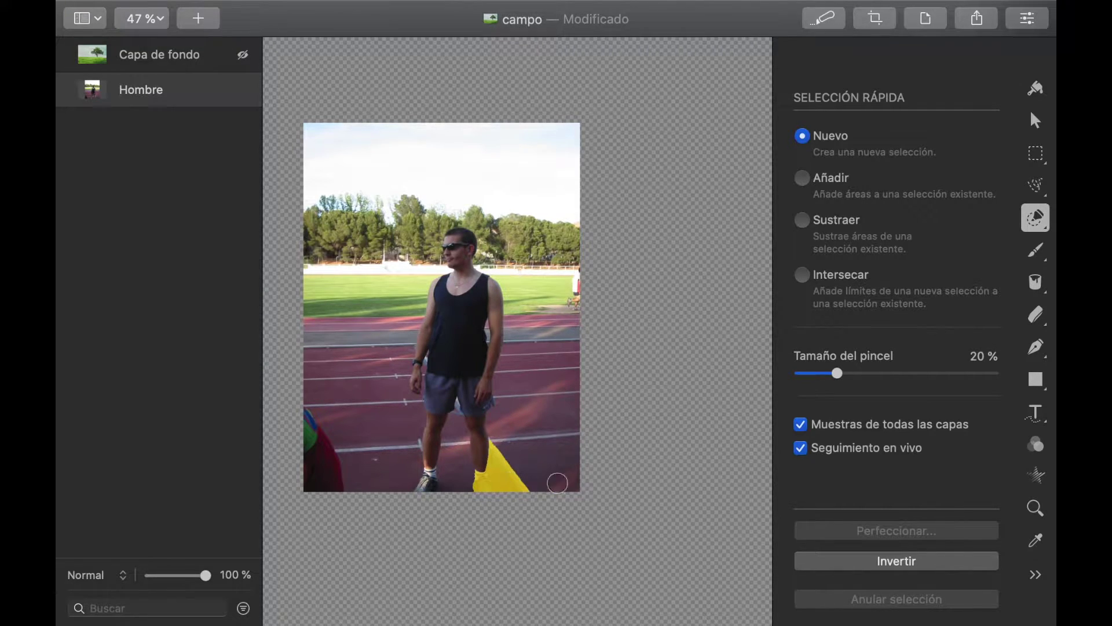
drag(557, 482, 516, 390)
drag(558, 343, 541, 243)
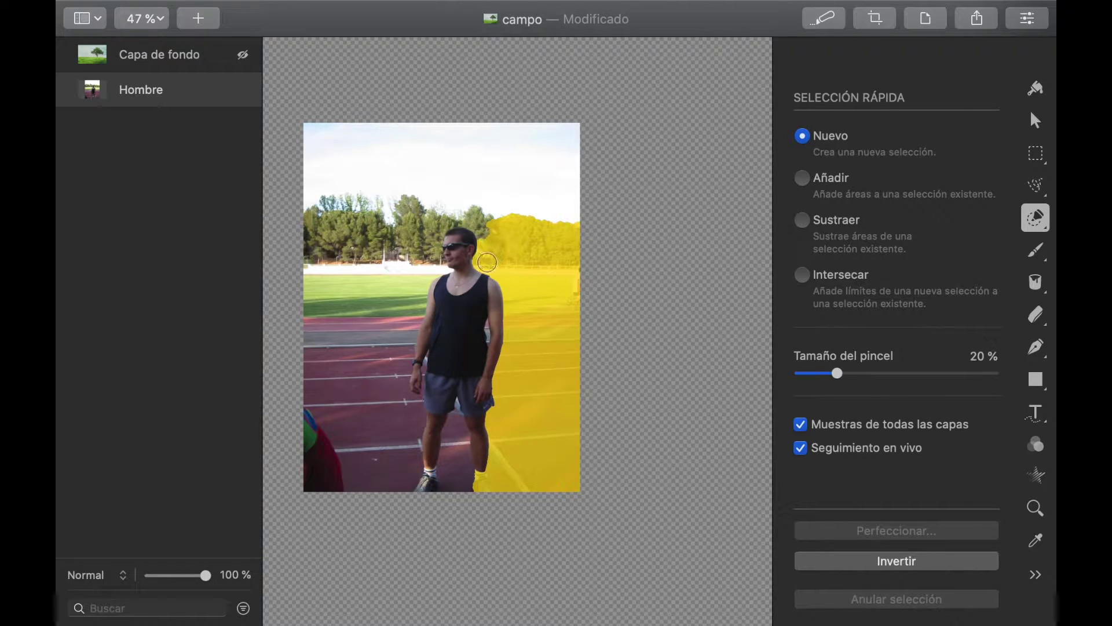
drag(487, 216, 549, 137)
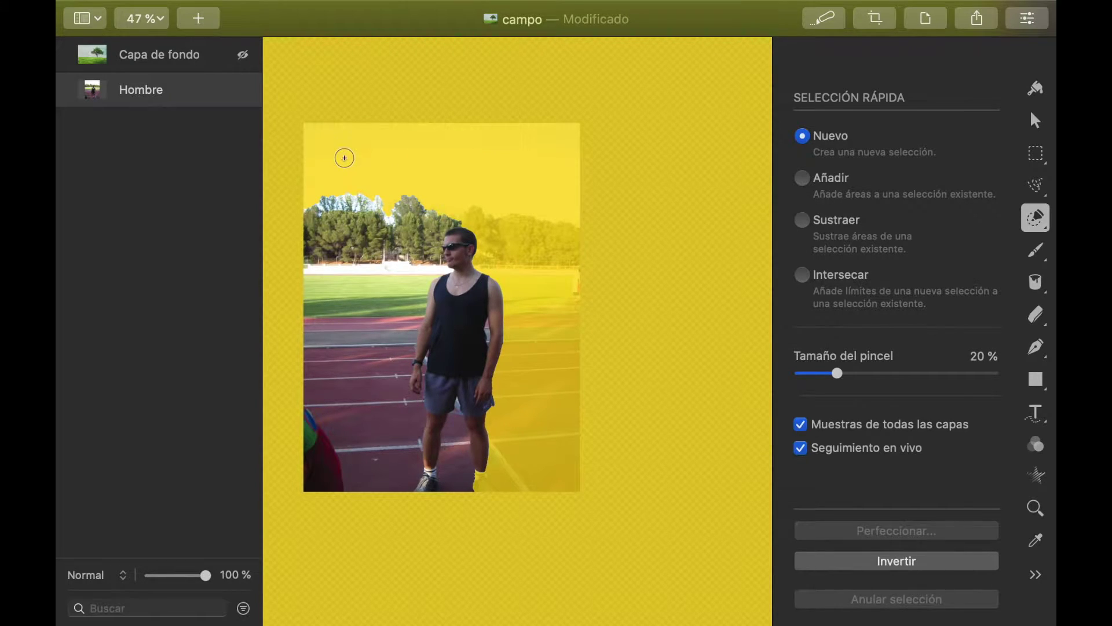
Add the background near his head, the trees by the wall and the tree tops.
drag(344, 158, 347, 163)
mouse_move(435, 243)
mouse_down()
mouse_move(444, 218)
mouse_move(482, 229)
mouse_move(339, 230)
mouse_move(412, 357)
mouse_move(307, 197)
mouse_up()
scroll(444, 219, up, 5)
drag(391, 307, 378, 330)
scroll(379, 331, down, 5)
mouse_move(353, 272)
mouse_down()
mouse_move(313, 262)
mouse_move(338, 386)
mouse_move(301, 440)
mouse_move(328, 457)
mouse_move(350, 540)
mouse_up()
Add the gap and track between the legs and the gap beside the hand to the selection.
drag(423, 559, 416, 565)
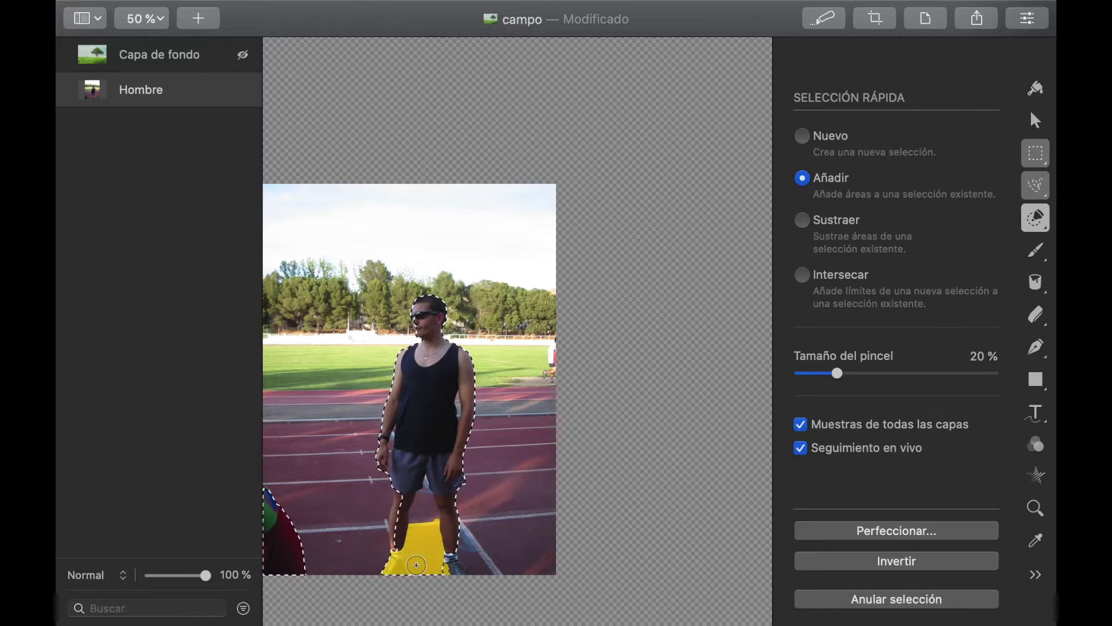
scroll(424, 557, up, 5)
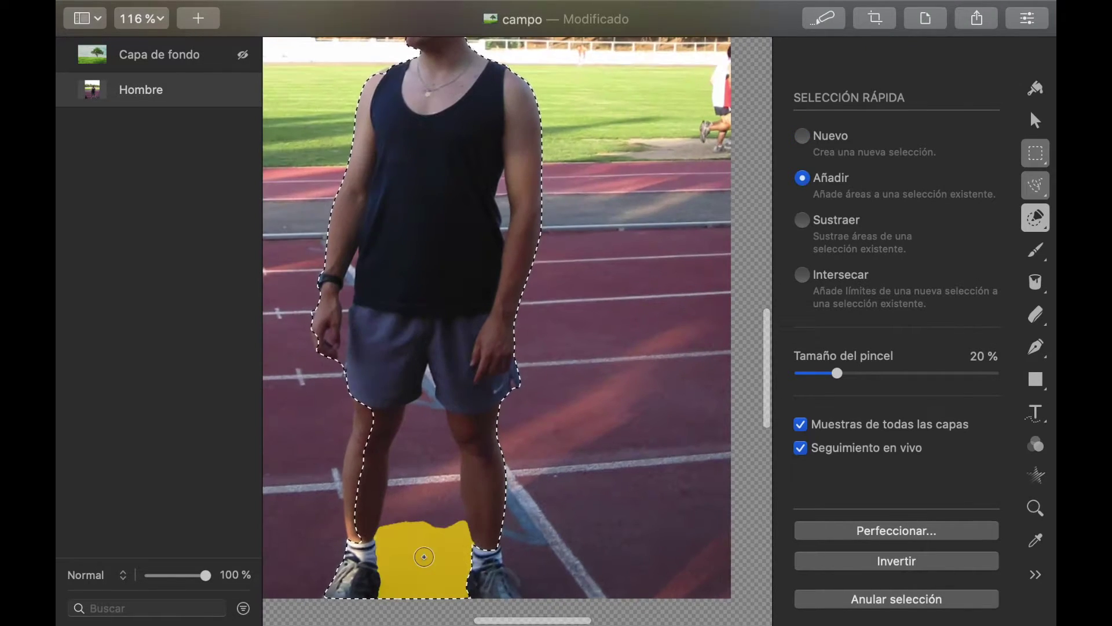
drag(422, 559, 429, 427)
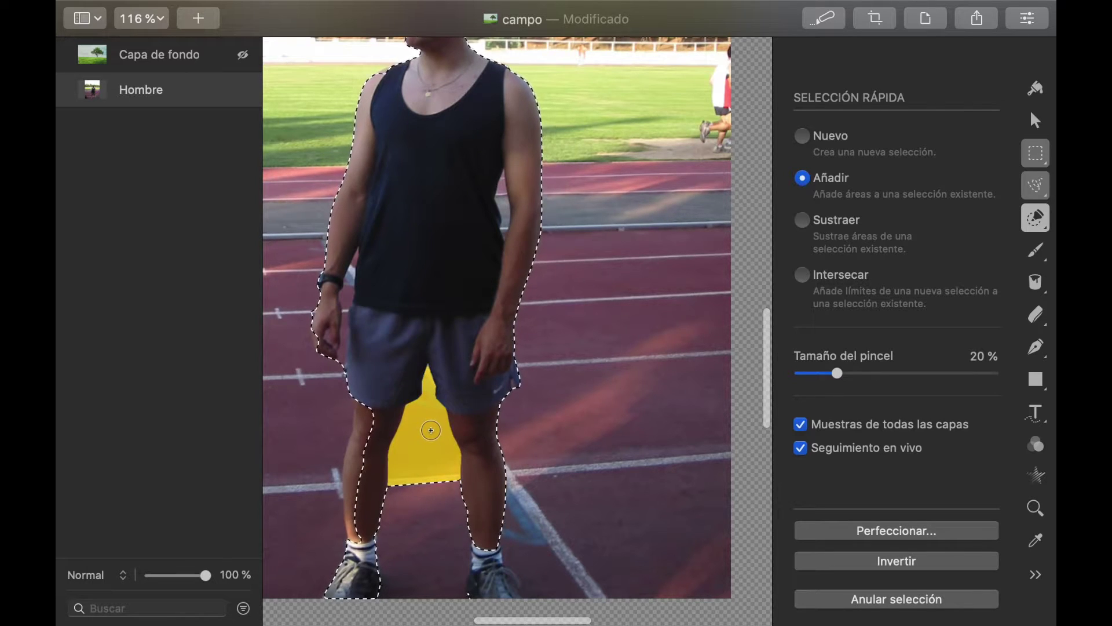
drag(338, 350, 326, 296)
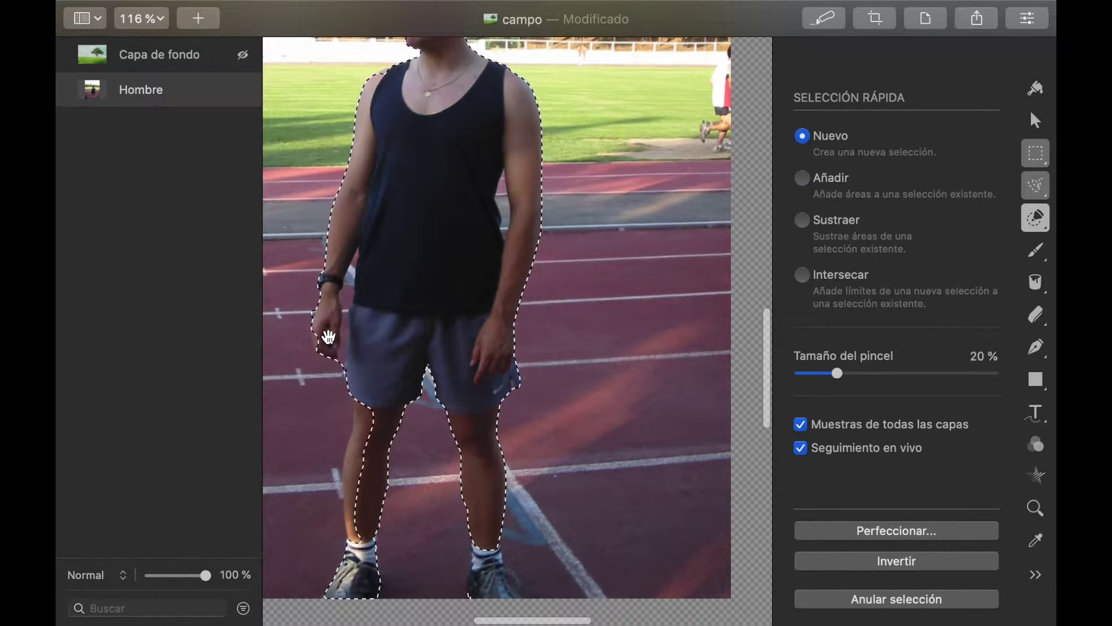
scroll(312, 465, down, 3)
scroll(311, 465, left, 3)
Invert the selection onto the man and add his left leg, right foot and shin.
right_click(356, 423)
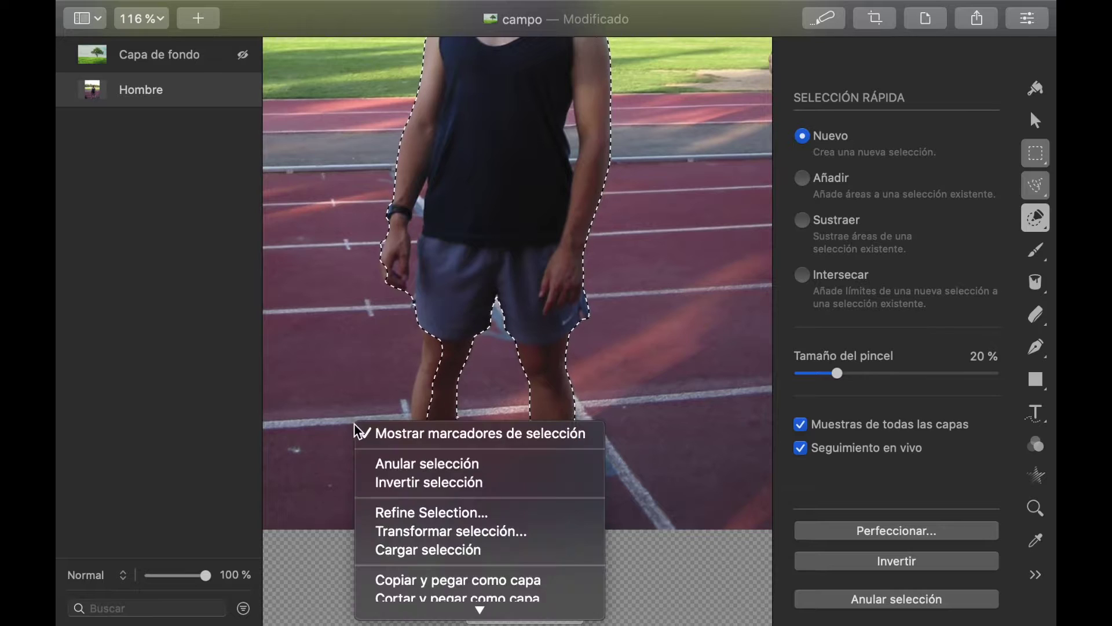
click(414, 482)
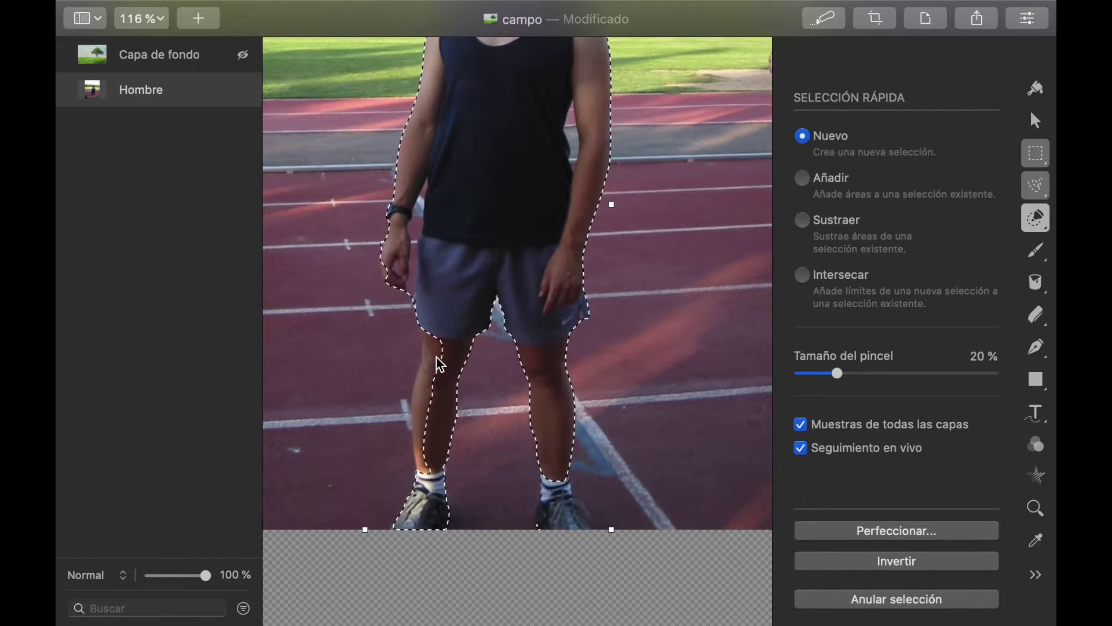
drag(439, 359, 437, 474)
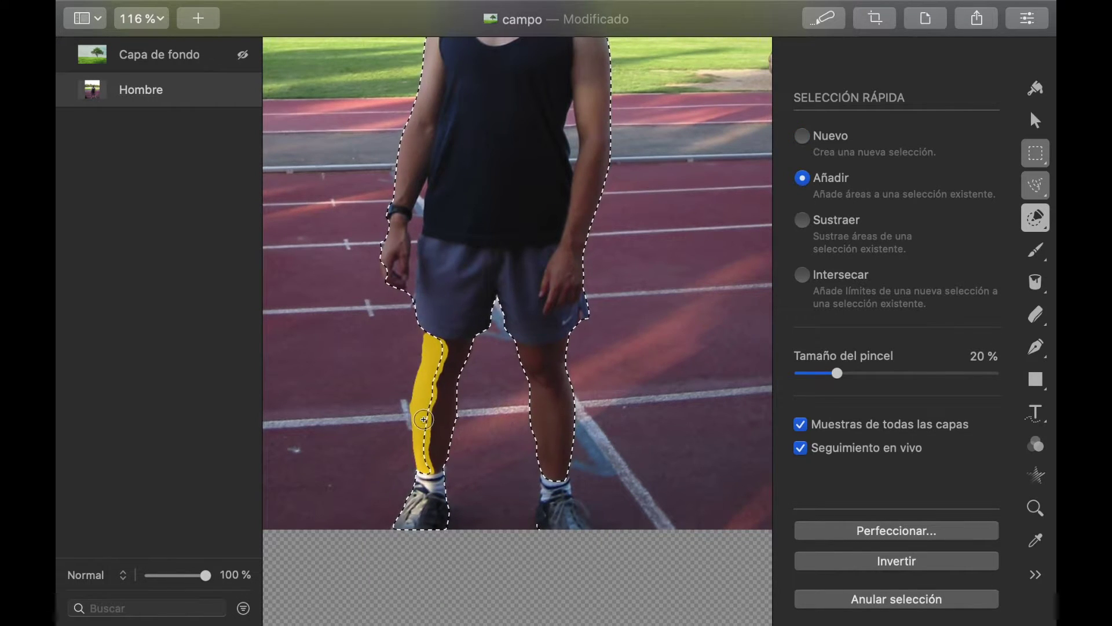
scroll(437, 474, down, 2)
scroll(437, 474, right, 2)
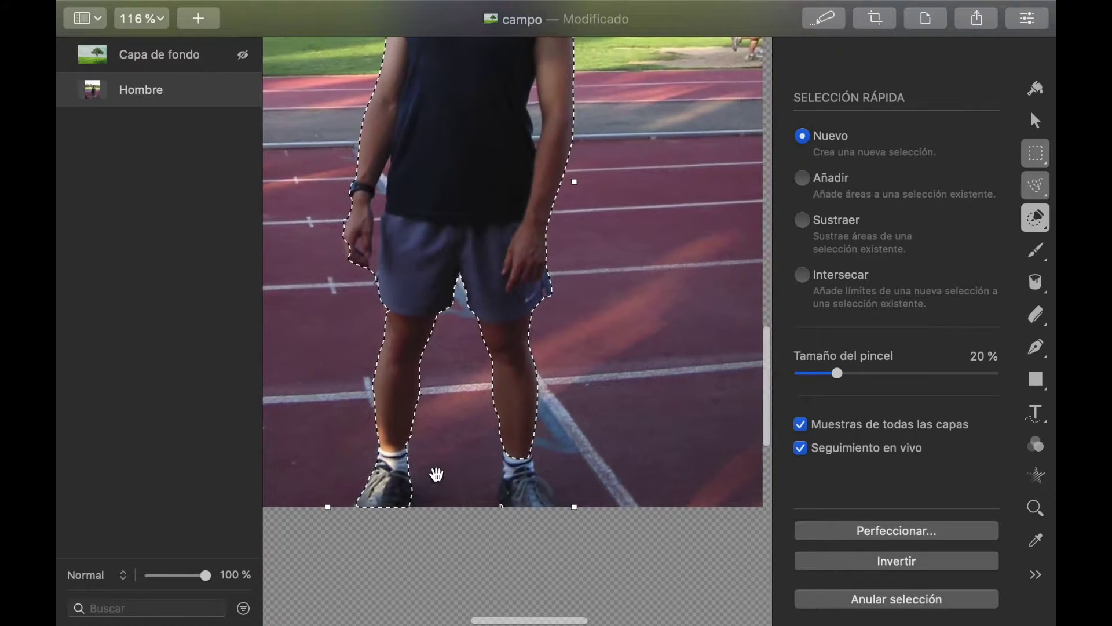
drag(513, 469, 525, 491)
mouse_move(530, 363)
mouse_down()
mouse_move(518, 470)
mouse_move(522, 459)
mouse_up()
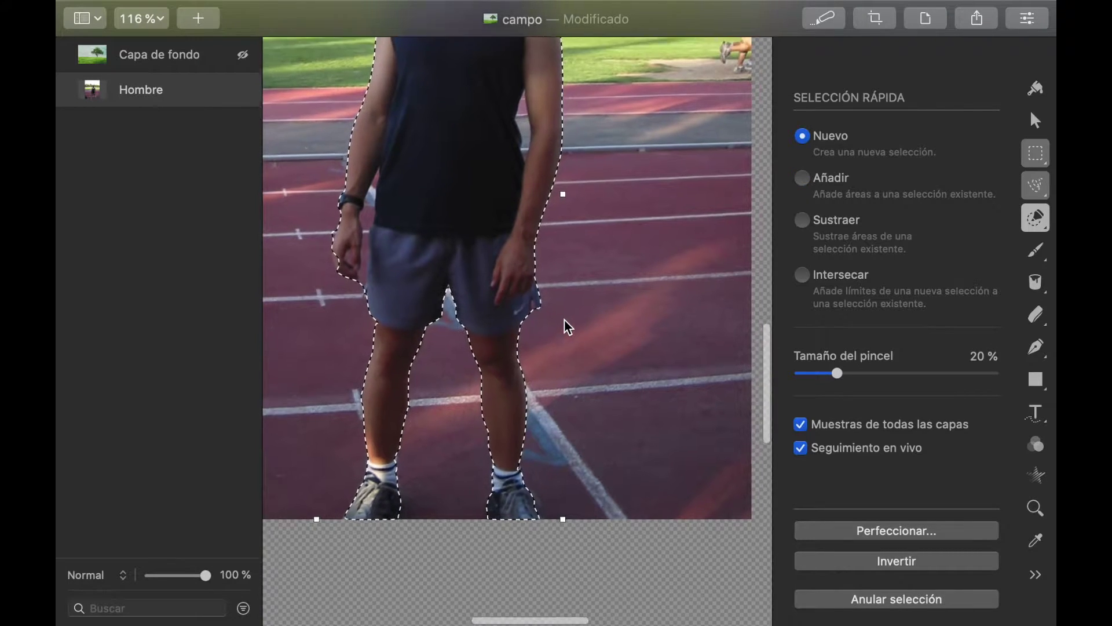
Add the chin and the top of the hair to the man's selection.
scroll(564, 321, up, 5)
scroll(564, 321, up, 3)
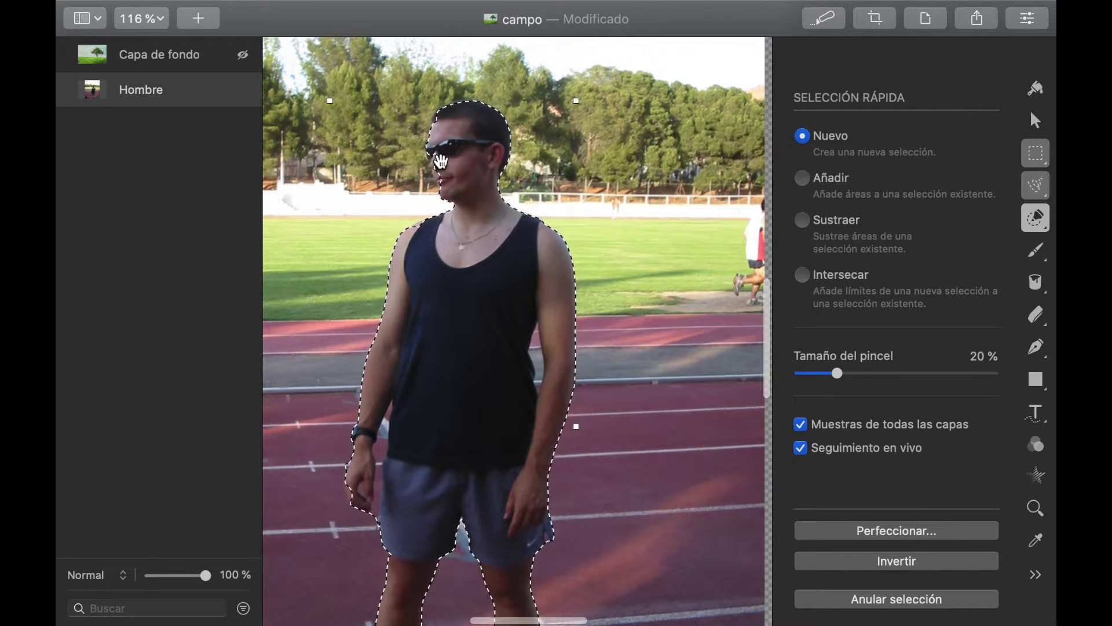
scroll(443, 165, up, 5)
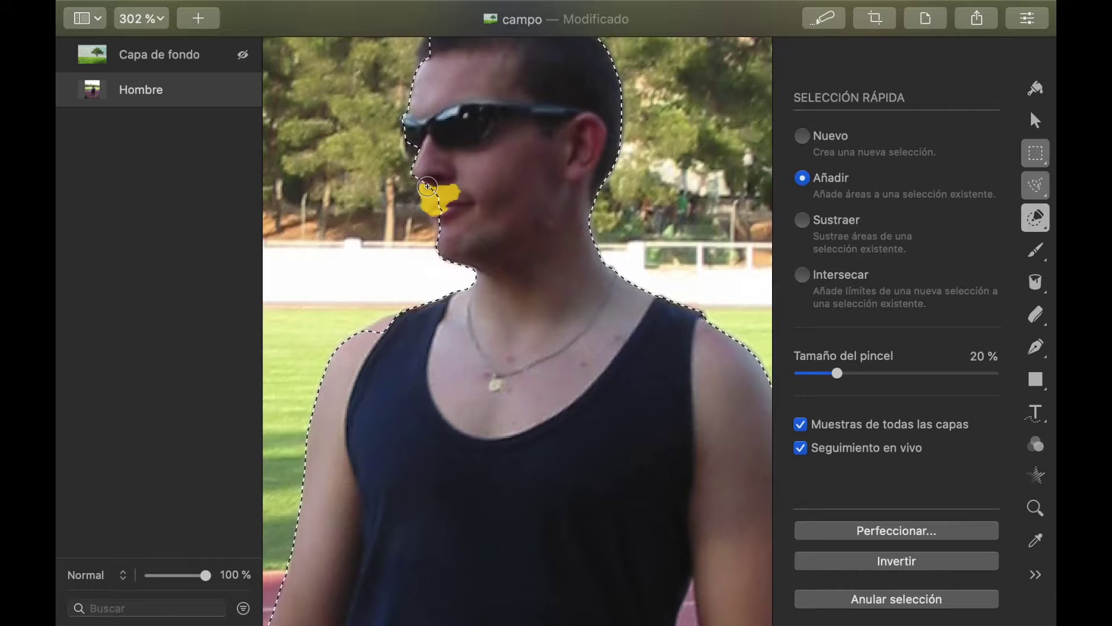
drag(441, 216, 440, 204)
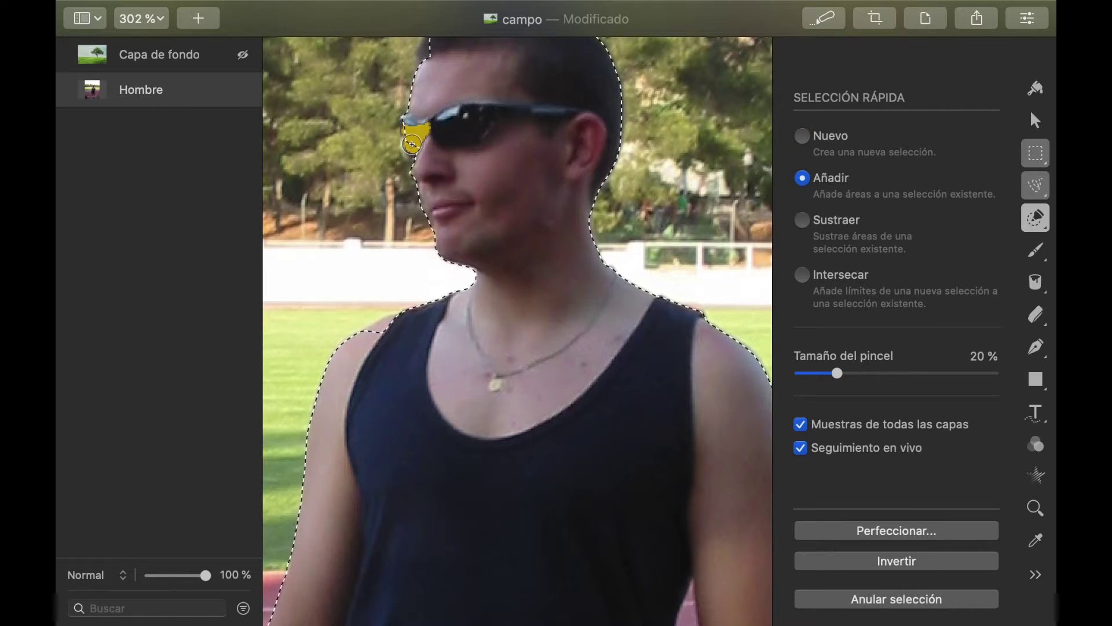
scroll(463, 110, up, 3)
drag(464, 110, 417, 141)
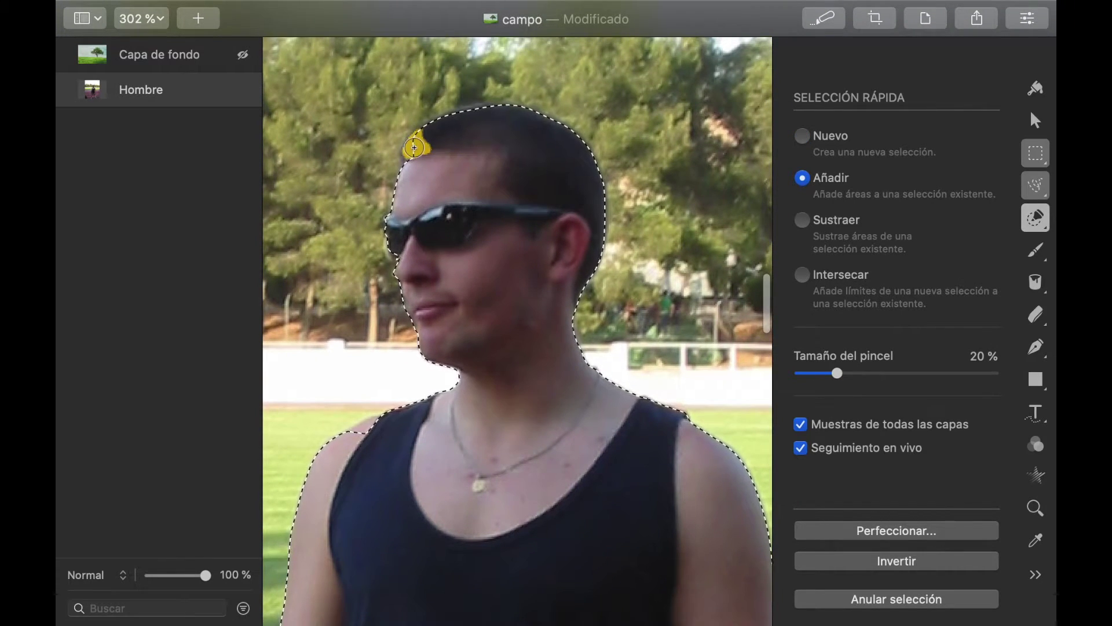
Add the man's left shoulder to the selection.
scroll(499, 171, down, 5)
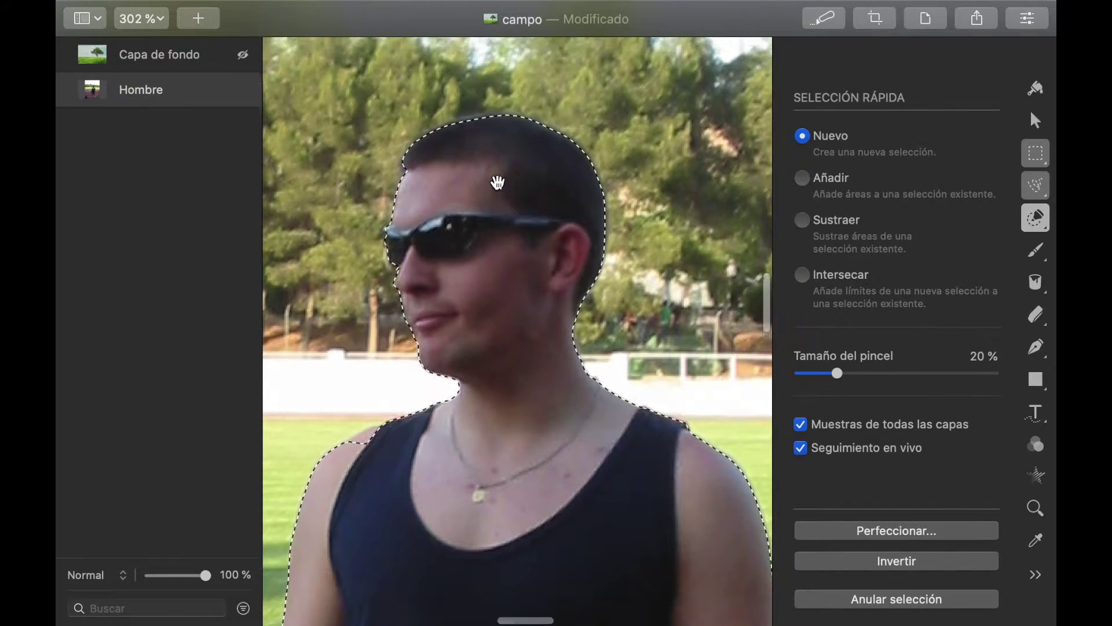
scroll(498, 182, down, 1)
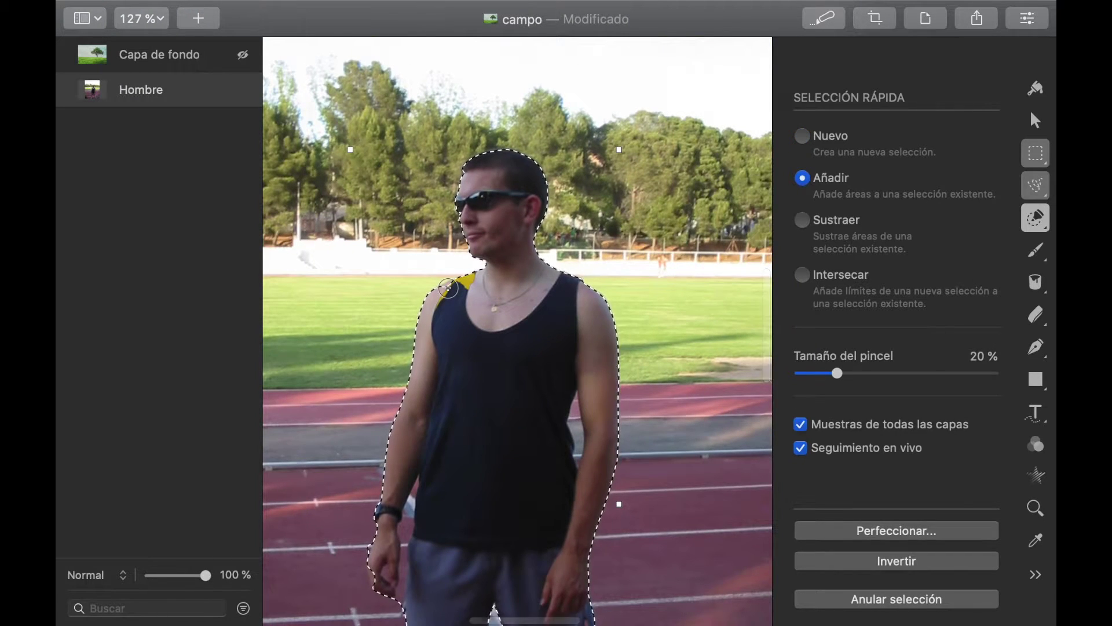
scroll(449, 288, up, 6)
drag(447, 286, 371, 359)
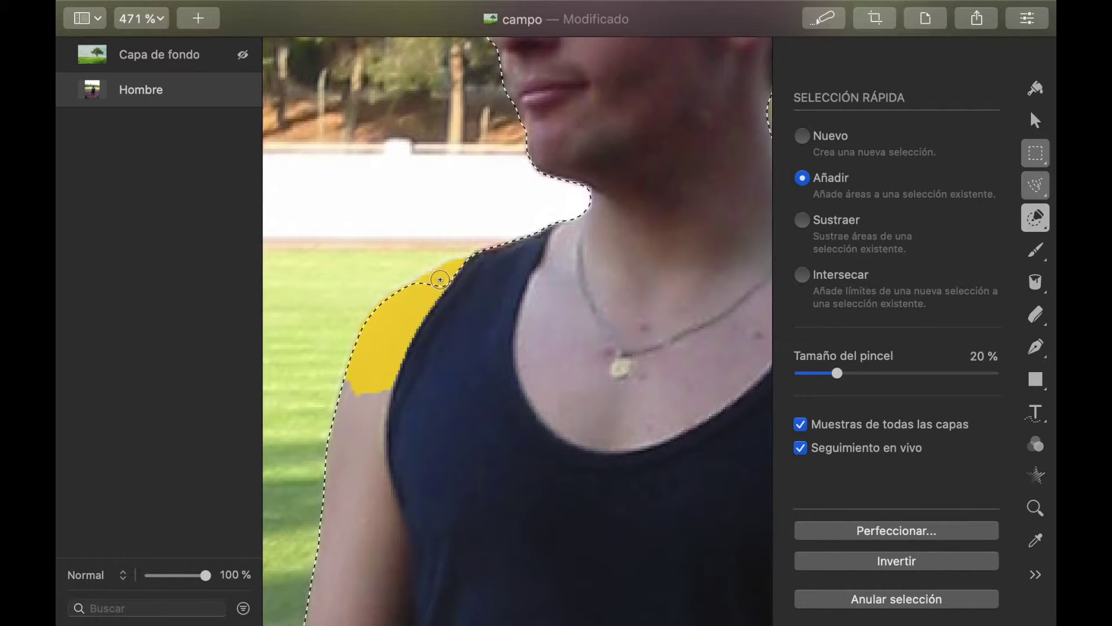
Add his left hand and wrist, then switch to the Selección libre tool.
scroll(484, 336, down, 4)
scroll(485, 336, down, 10)
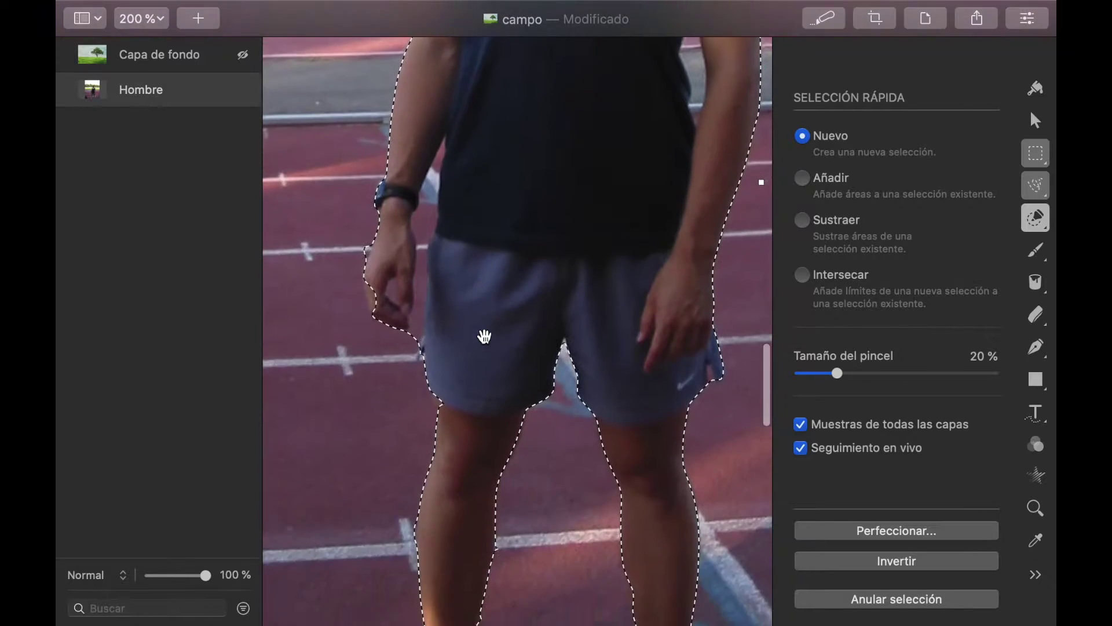
scroll(484, 335, up, 3)
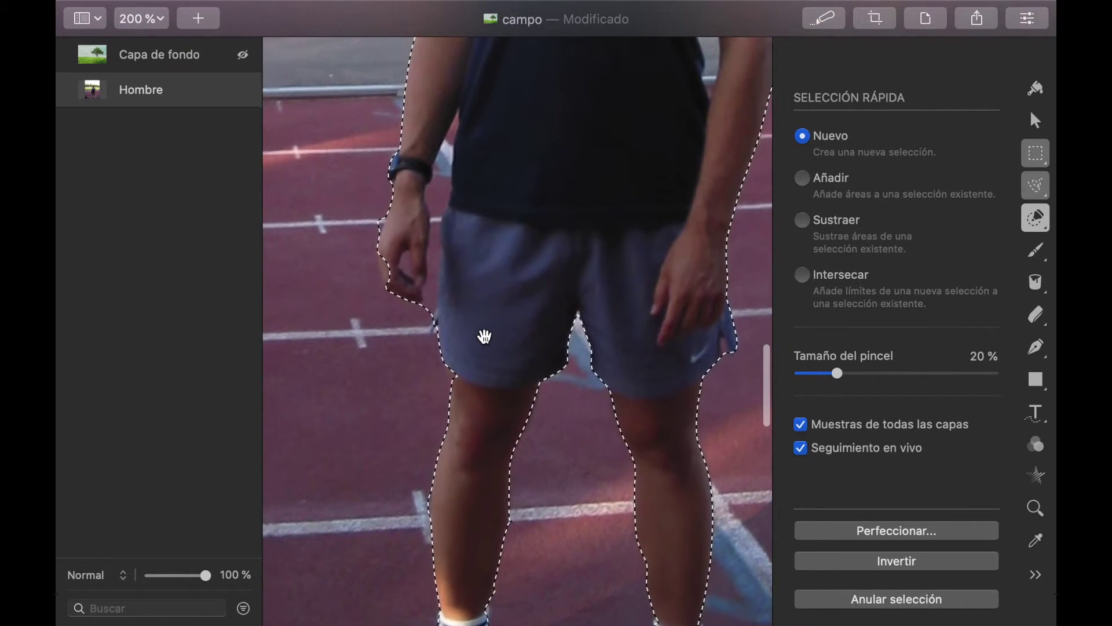
scroll(485, 334, left, 3)
mouse_move(432, 290)
mouse_down()
mouse_move(396, 269)
mouse_move(410, 280)
mouse_up()
scroll(409, 272, up, 3)
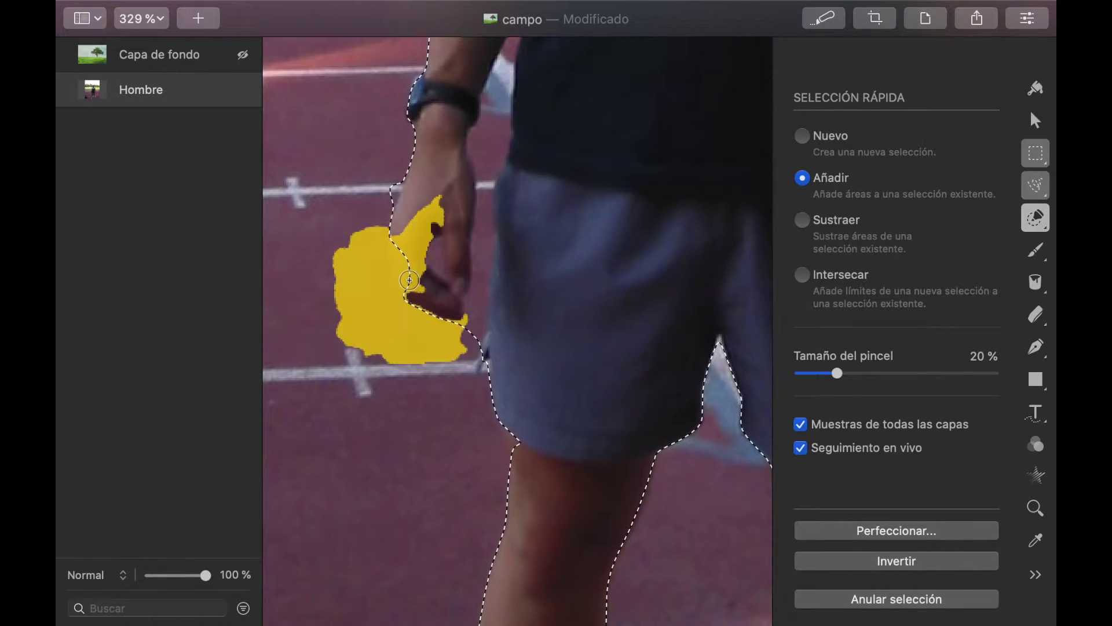
drag(457, 104, 402, 277)
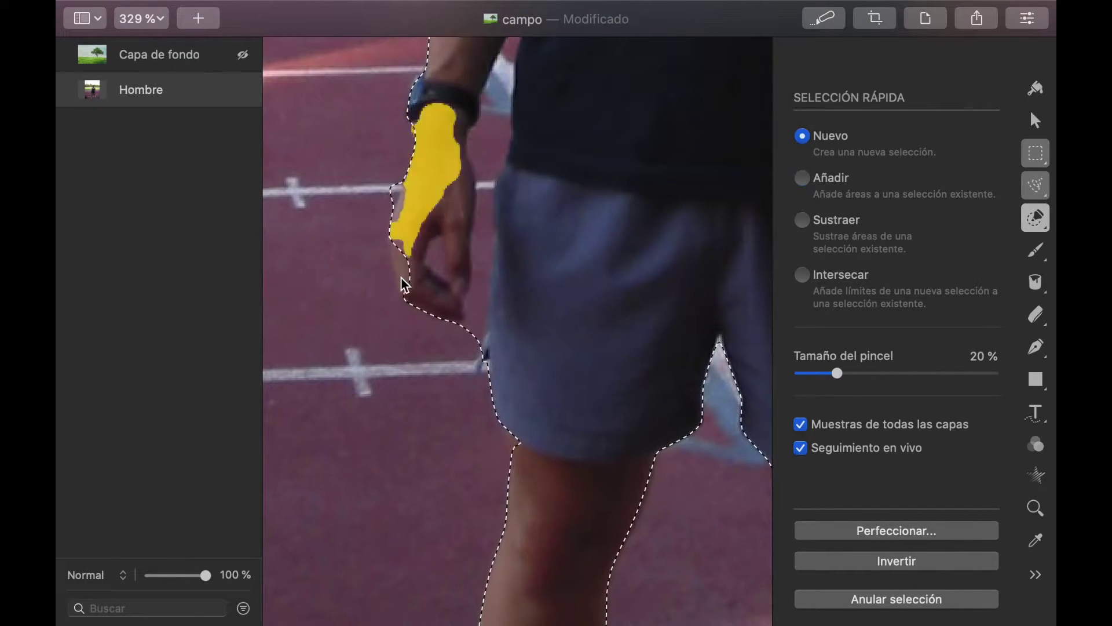
click(1046, 195)
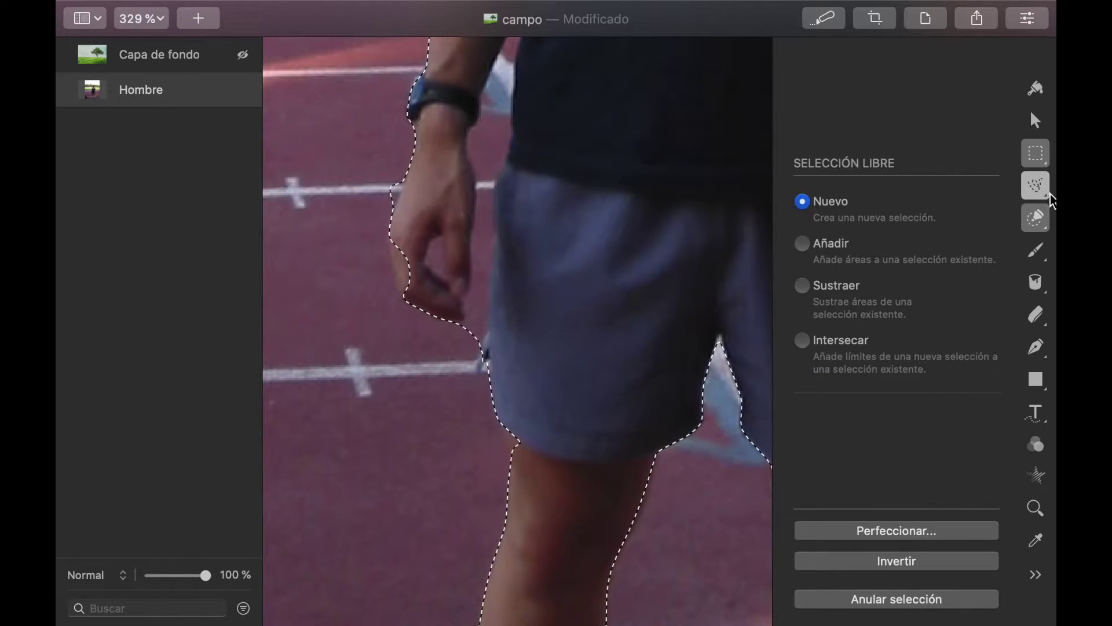
Freehand-add an outline around the thumb, then invert the selection.
click(1048, 195)
click(963, 236)
key(shift)
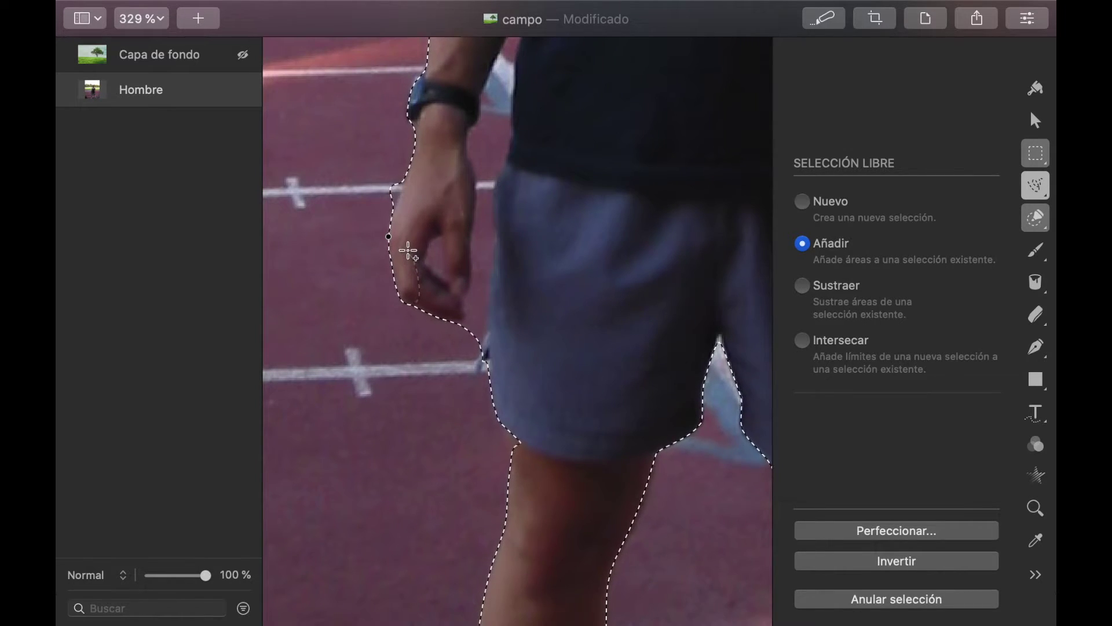
click(394, 191)
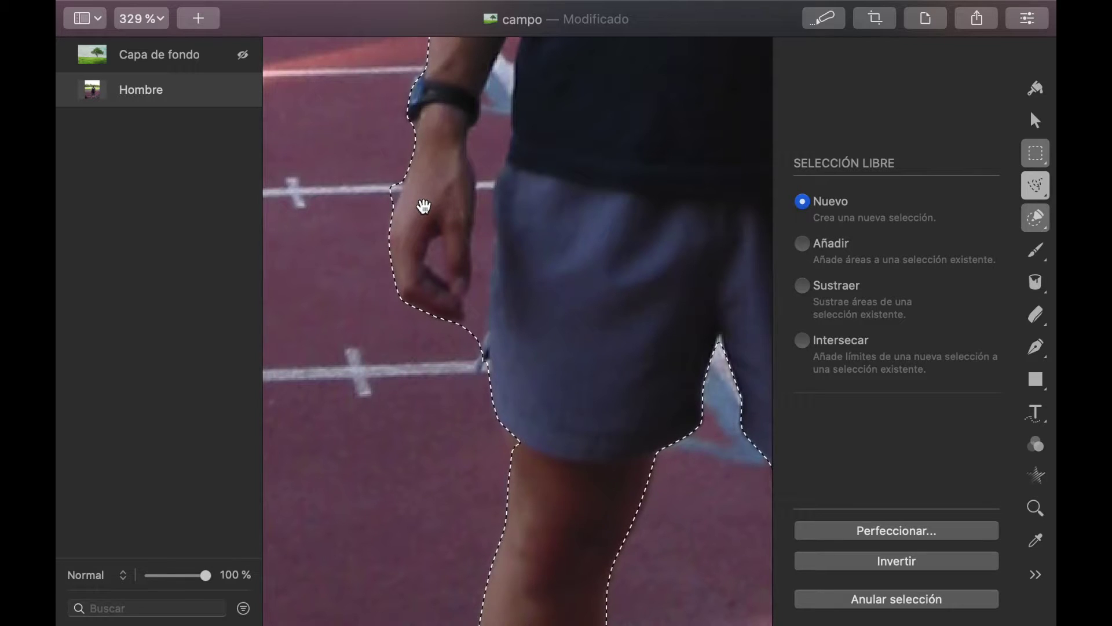
right_click(424, 206)
click(471, 265)
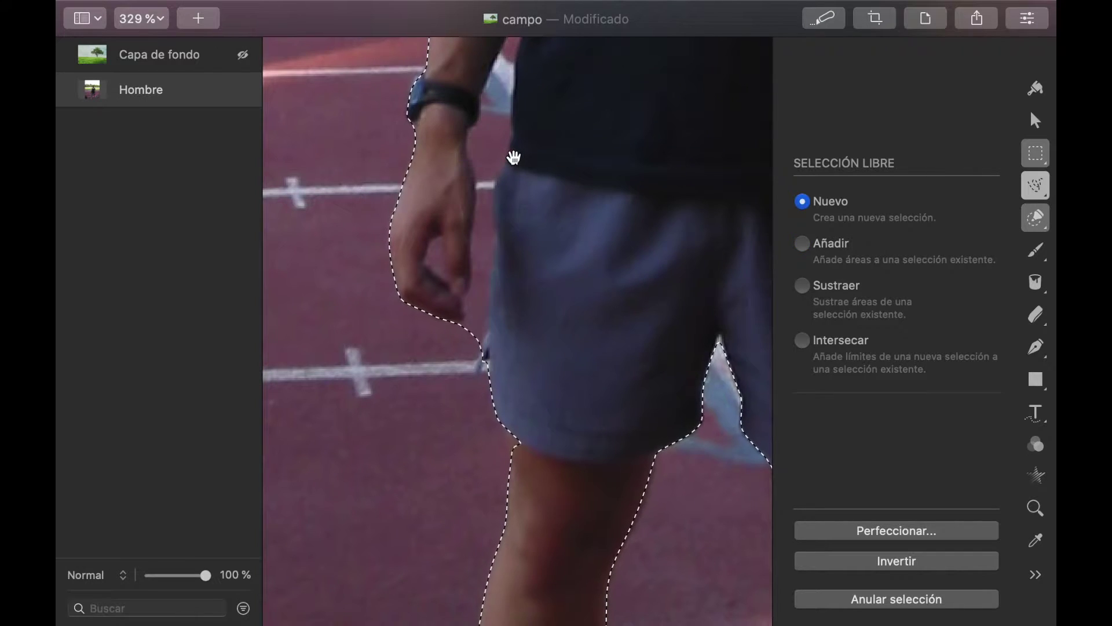
Pan over the selection from legs to head, then switch to Quick Selection with W.
scroll(514, 158, down, 5)
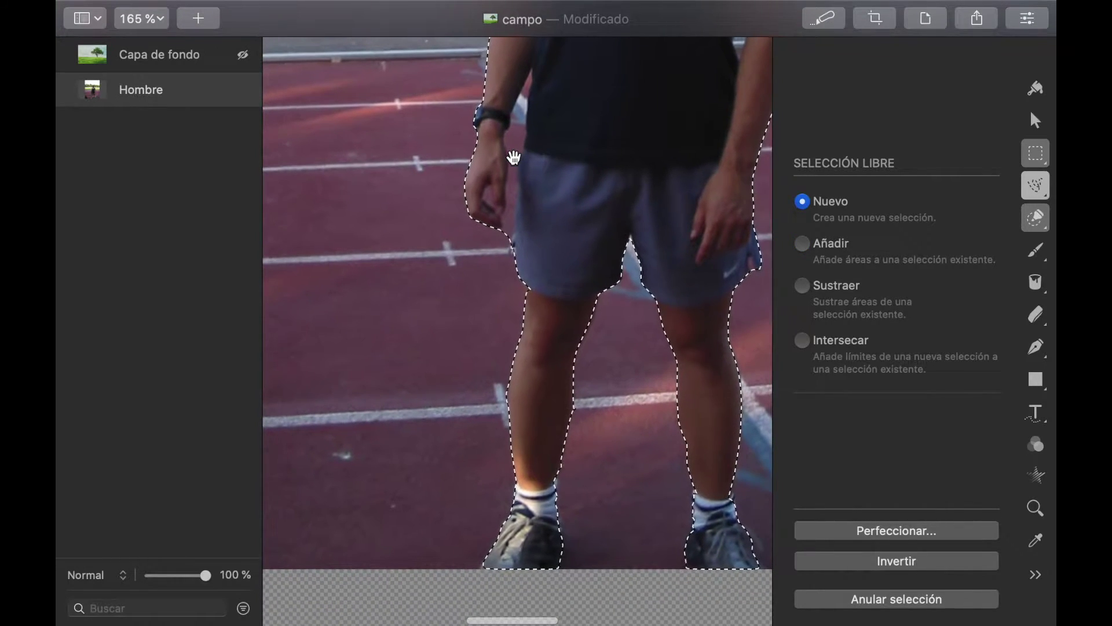
scroll(514, 157, up, 3)
scroll(514, 158, up, 4)
scroll(514, 157, up, 4)
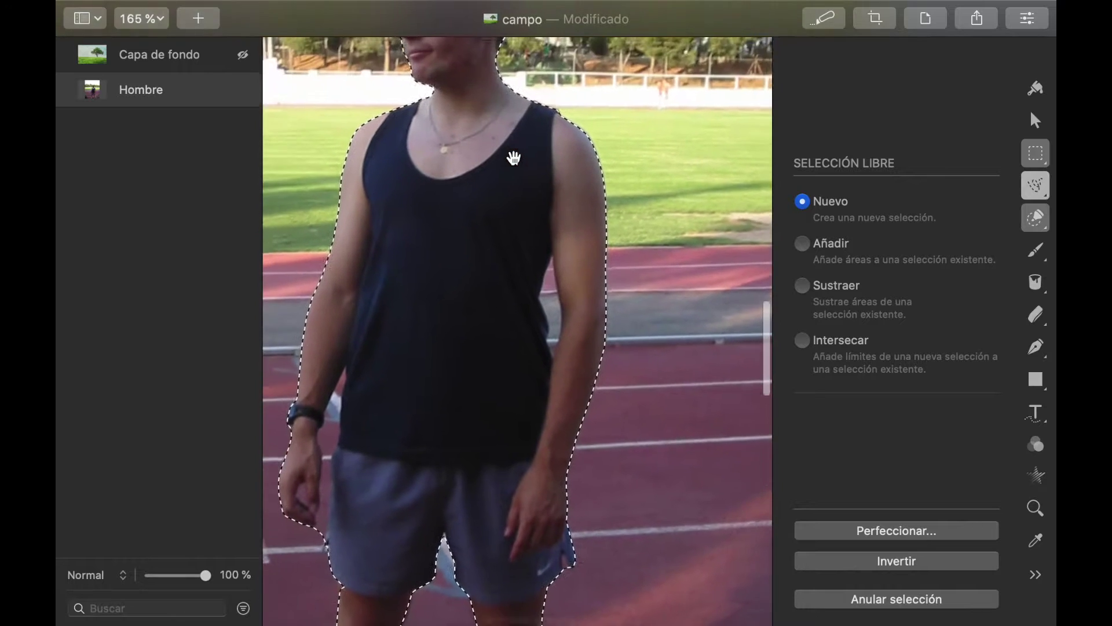
scroll(514, 157, up, 2)
scroll(514, 157, up, 3)
scroll(514, 158, up, 3)
scroll(514, 157, down, 4)
scroll(514, 157, left, 2)
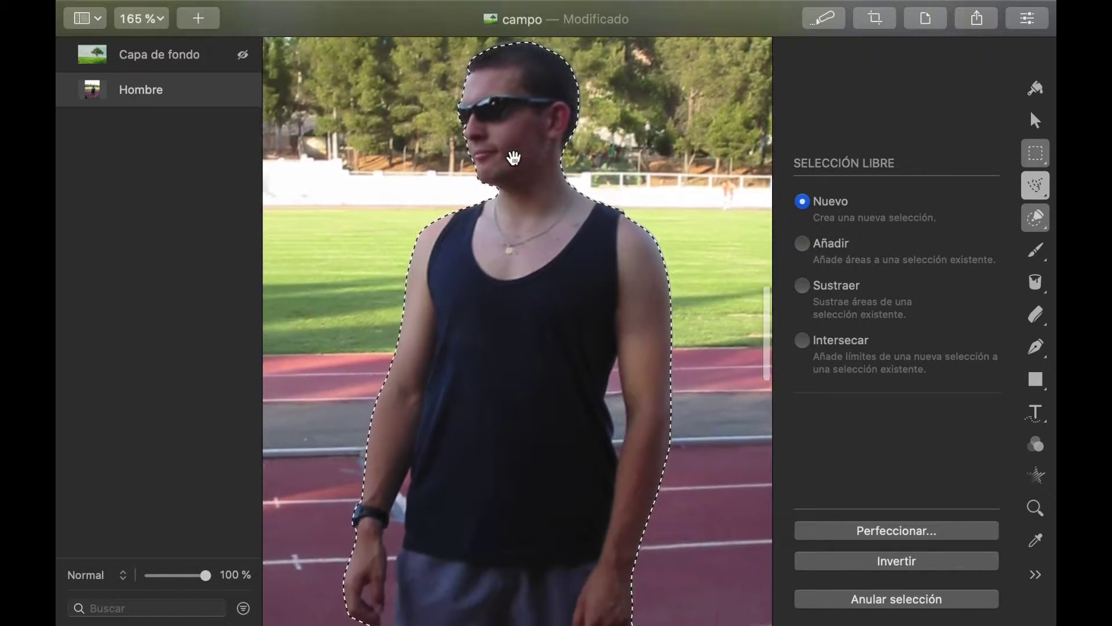
scroll(514, 158, down, 3)
scroll(514, 157, left, 2)
scroll(514, 157, down, 3)
scroll(514, 158, right, 2)
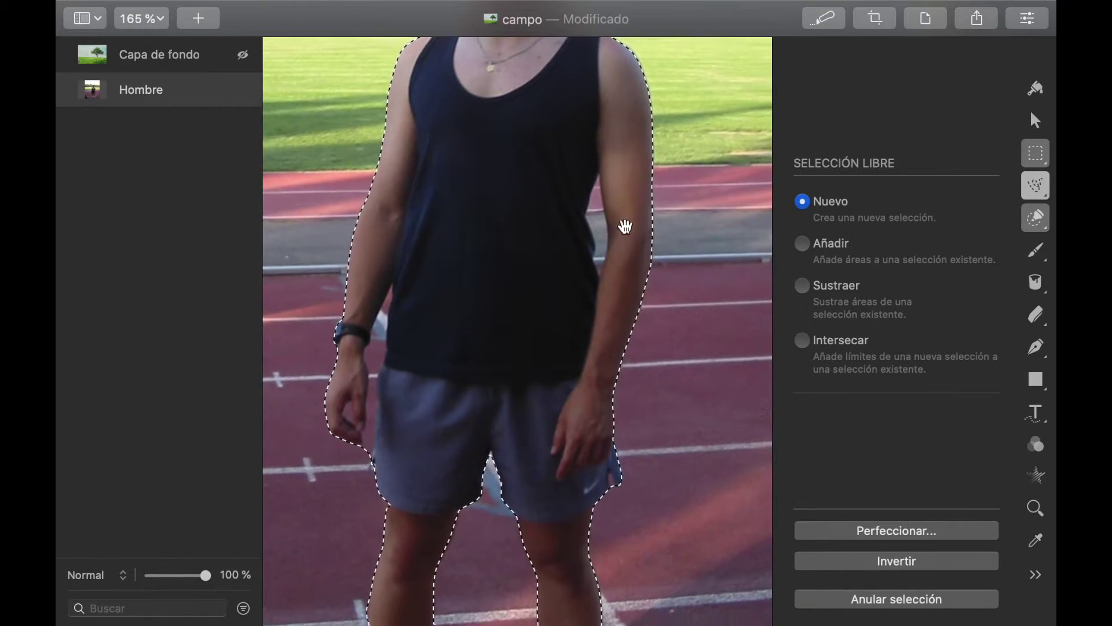
key(w)
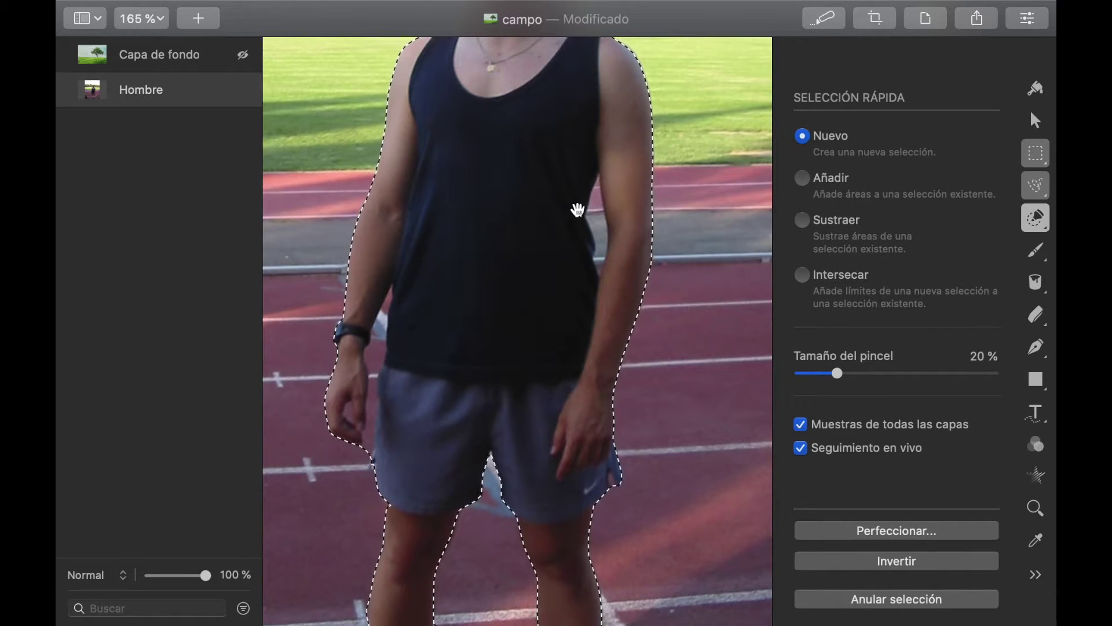
Extend the selection along the arm edge and paint in the forearm gap.
scroll(598, 199, up, 3)
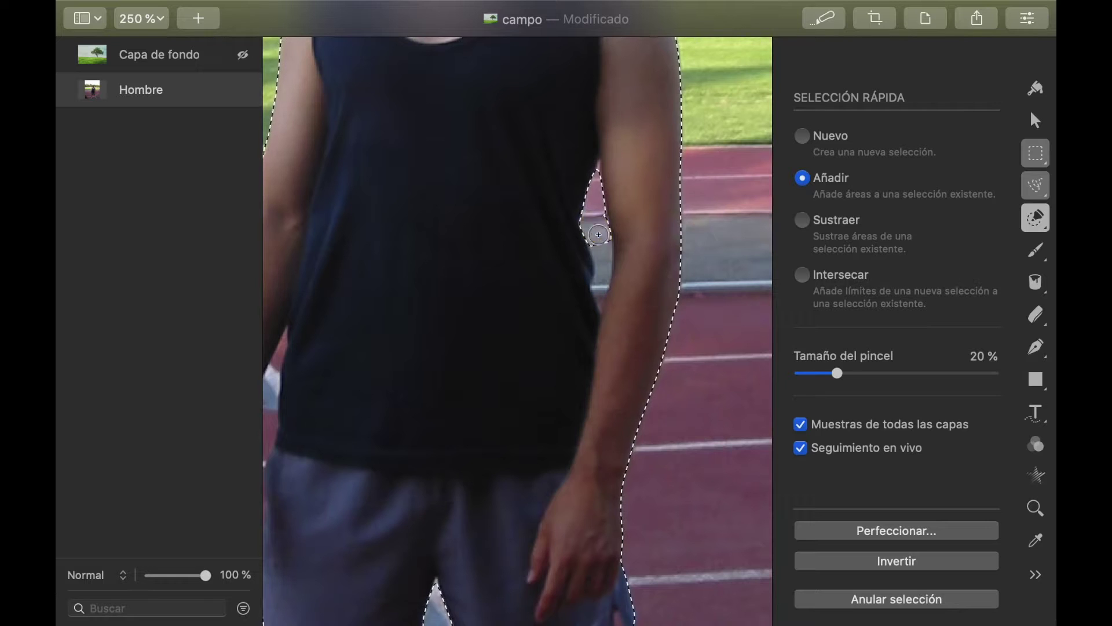
mouse_move(599, 235)
mouse_down()
mouse_move(604, 288)
mouse_move(599, 164)
mouse_up()
scroll(598, 164, up, 5)
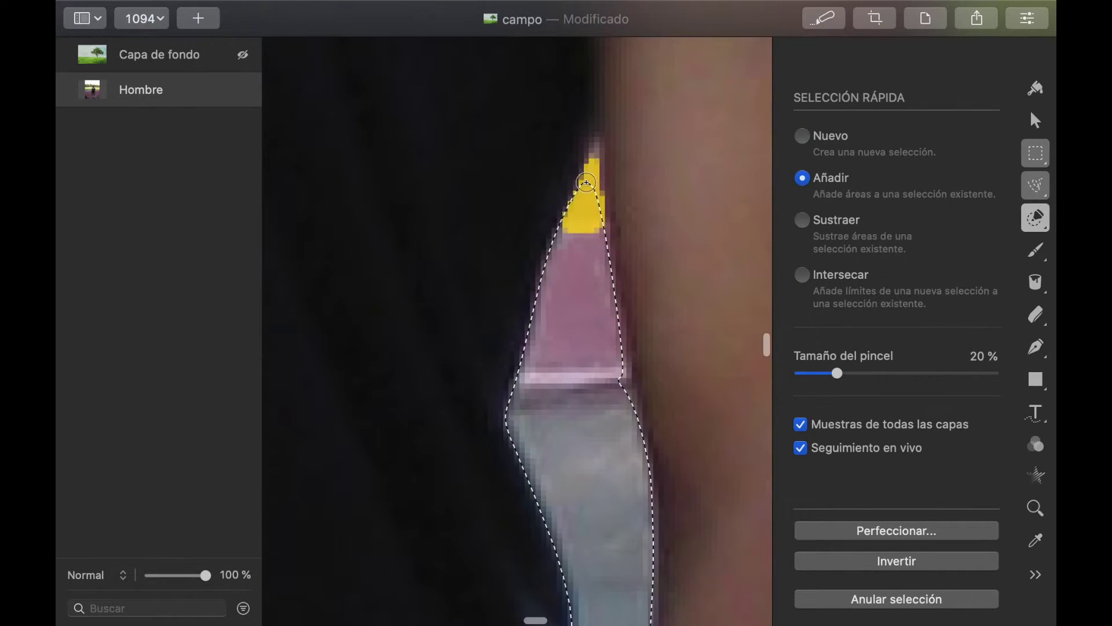
scroll(584, 316, down, 4)
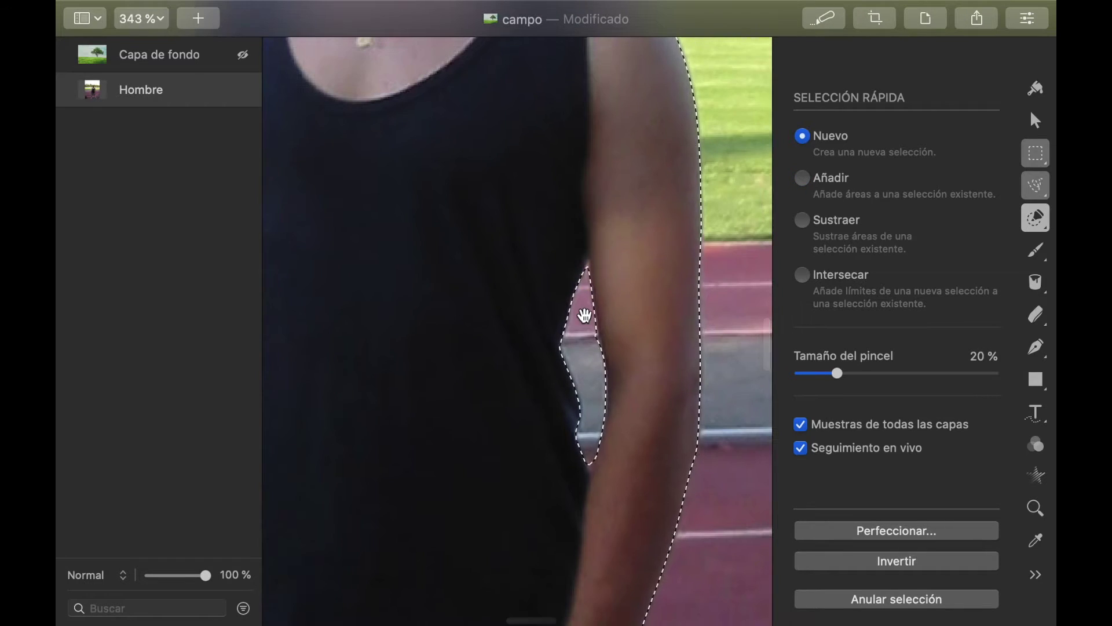
scroll(584, 315, down, 2)
scroll(318, 467, down, 3)
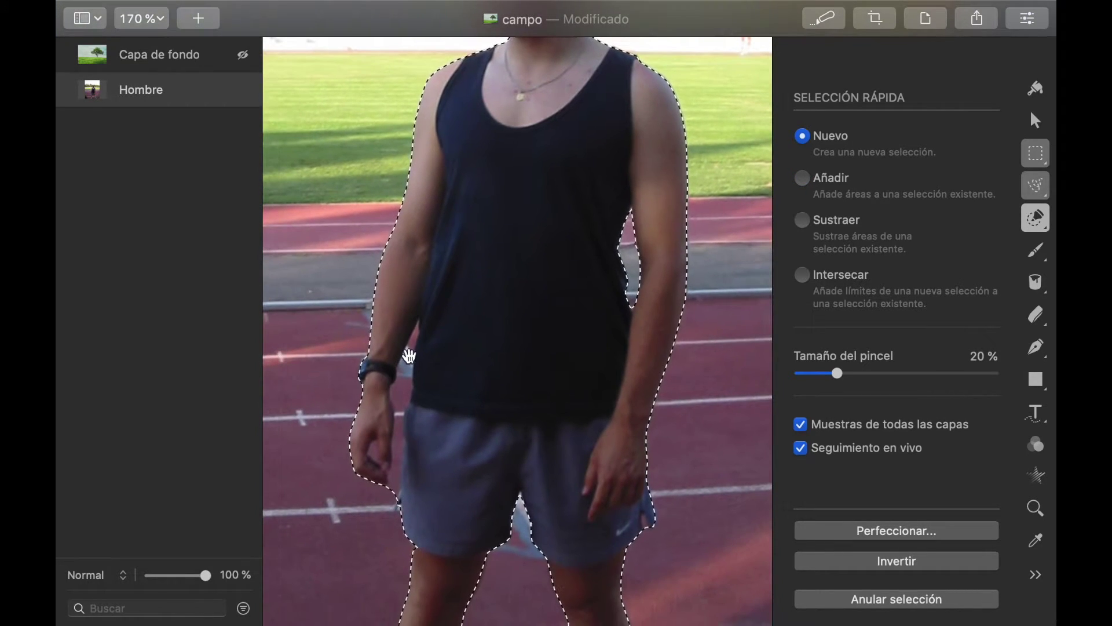
key(shift)
scroll(413, 346, up, 3)
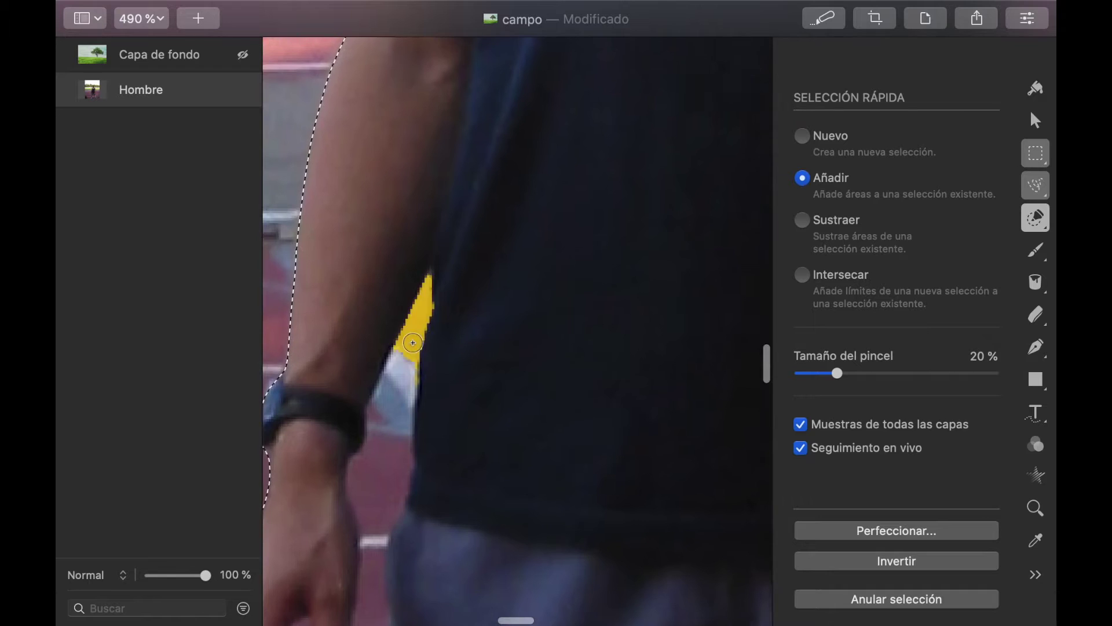
drag(404, 368, 391, 402)
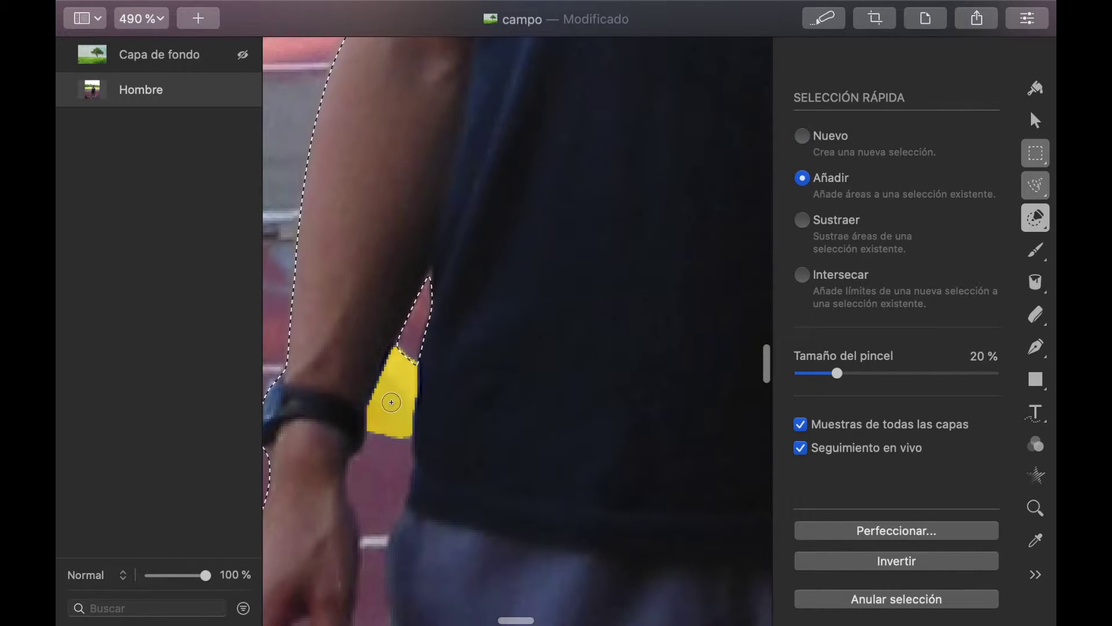
drag(388, 446, 390, 446)
Add the gaps between arm and shirt, arm and shorts, and around the fist.
scroll(387, 444, down, 5)
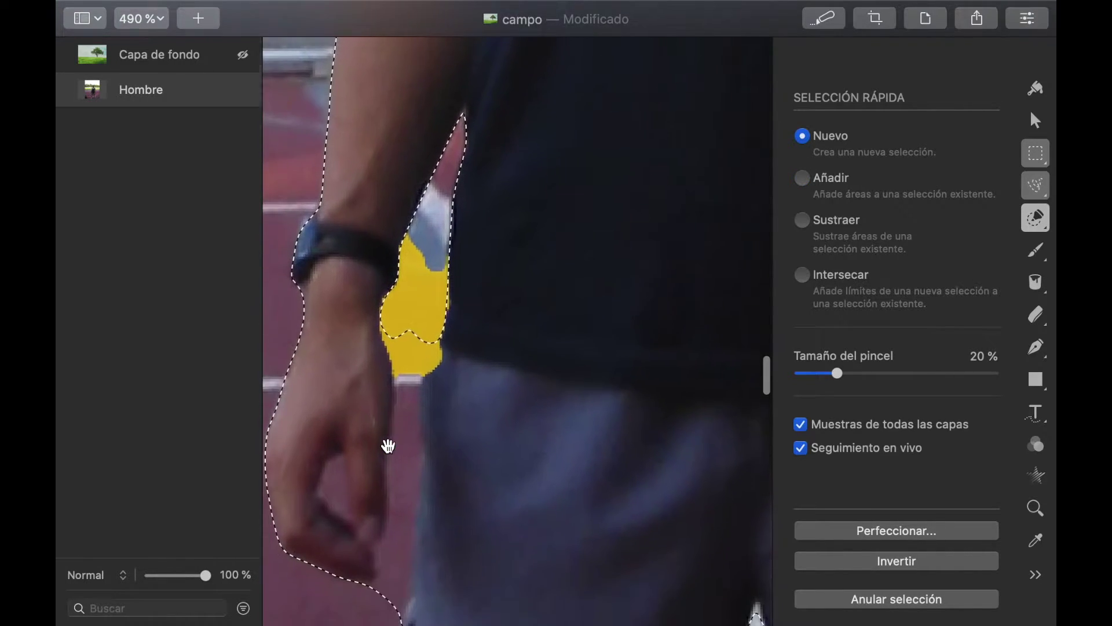
key(shift)
drag(404, 289, 405, 284)
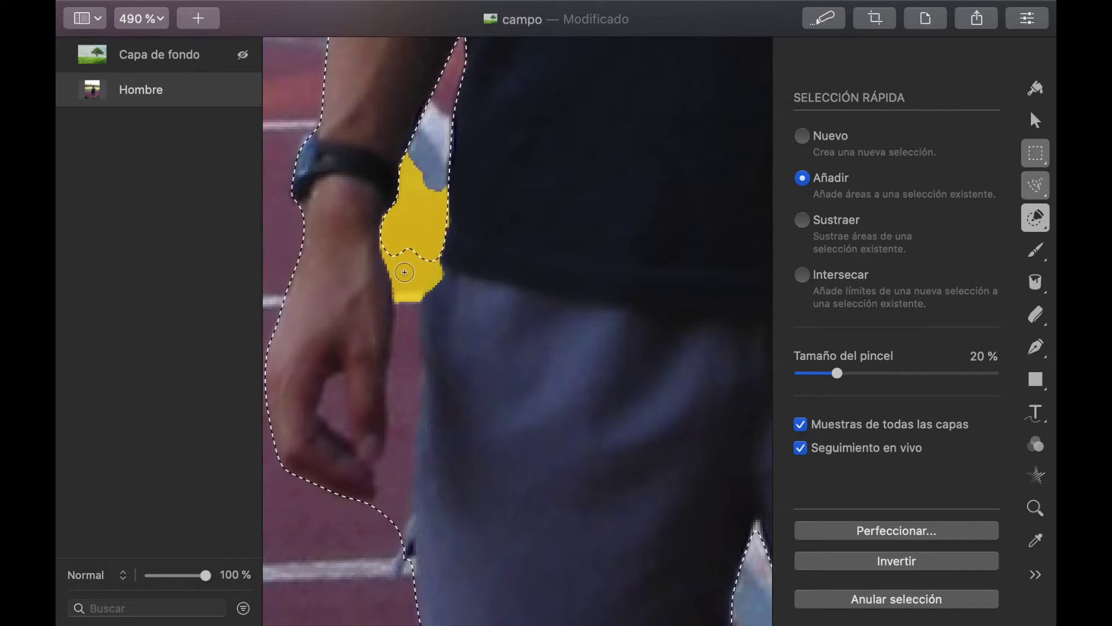
mouse_move(405, 323)
mouse_down()
mouse_move(406, 336)
mouse_move(408, 317)
mouse_up()
scroll(409, 321, up, 2)
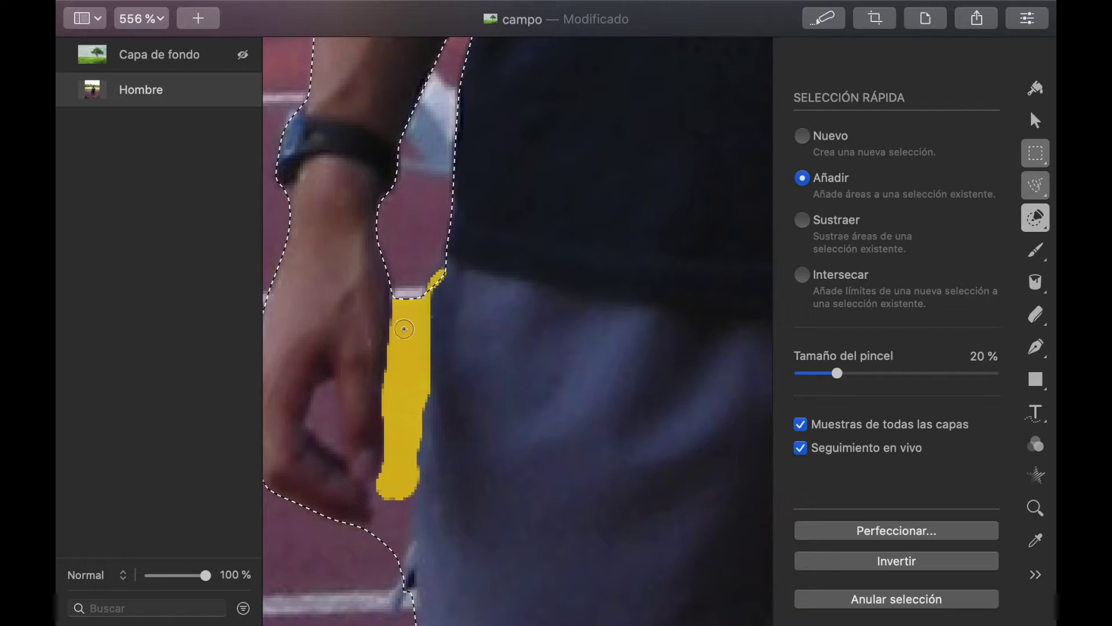
mouse_move(390, 509)
mouse_down()
mouse_move(386, 530)
mouse_move(392, 511)
mouse_up()
Paint the region between fist and shorts, then switch to freehand selection.
scroll(396, 514, left, 3)
scroll(396, 514, down, 2)
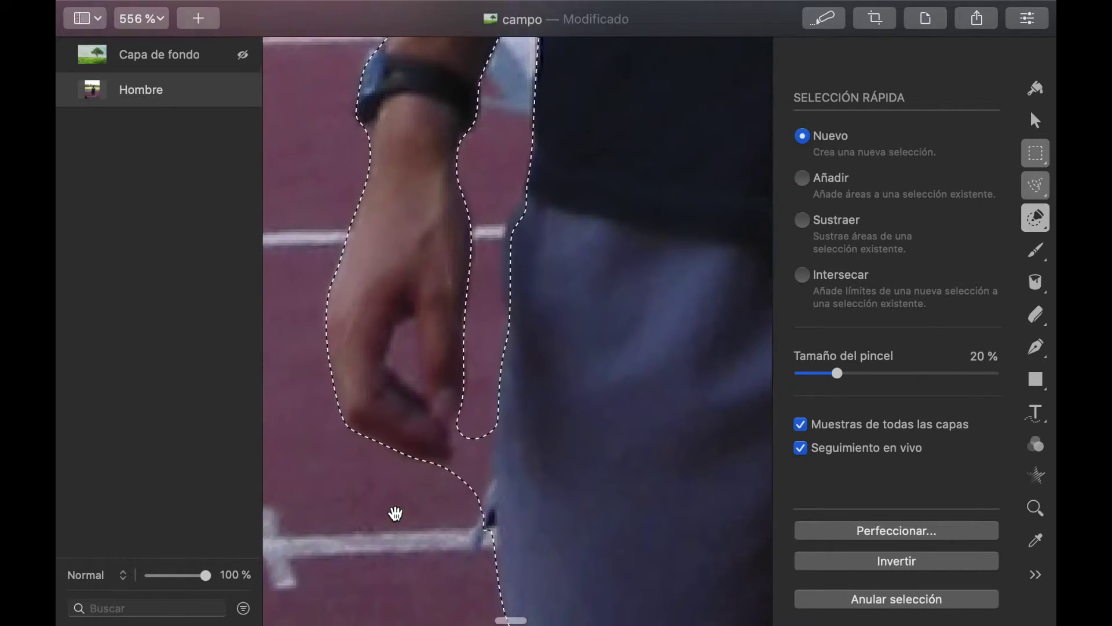
scroll(396, 513, up, 2)
drag(504, 436, 512, 422)
scroll(516, 434, up, 1)
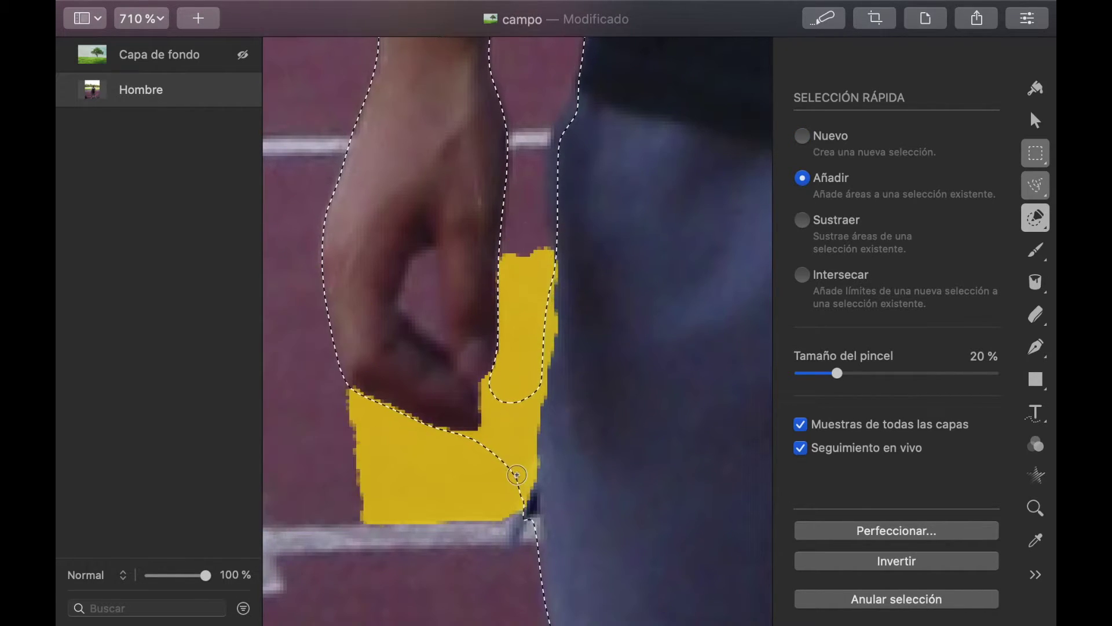
mouse_move(408, 287)
mouse_down()
mouse_move(419, 298)
mouse_move(399, 310)
mouse_up()
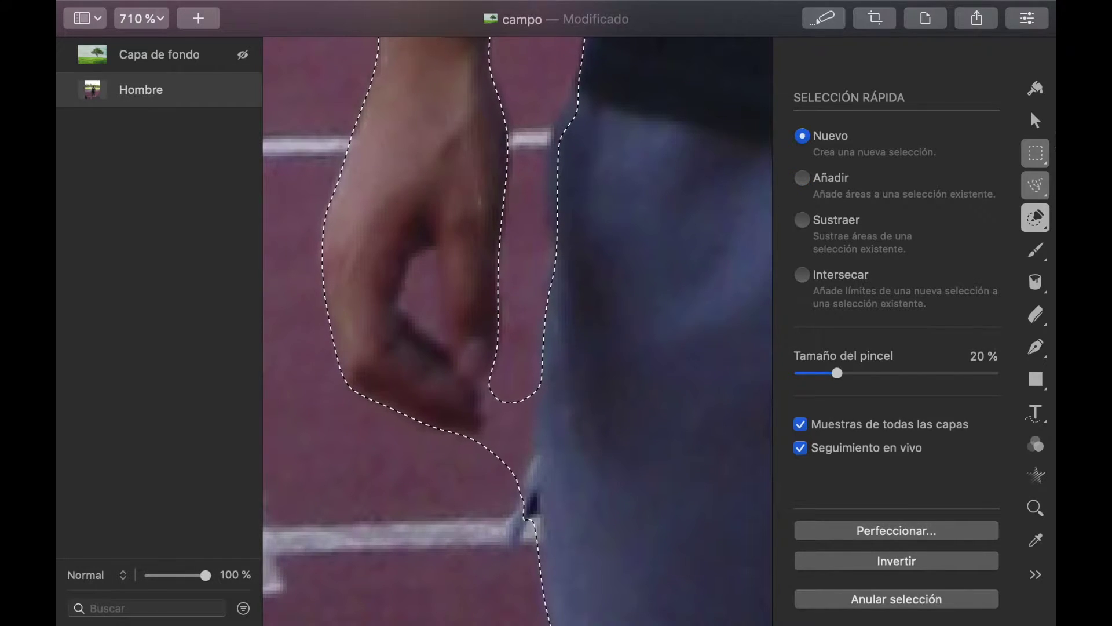
click(1039, 186)
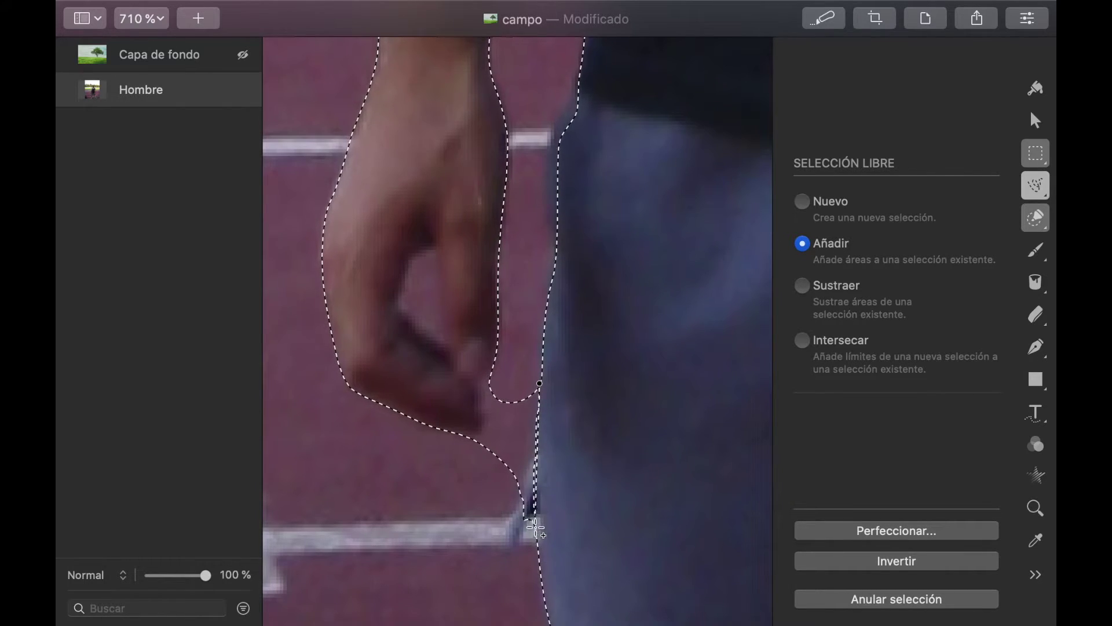
Lasso-add the shorts-edge gap and the hole inside the fist, then zoom out.
drag(536, 528, 474, 441)
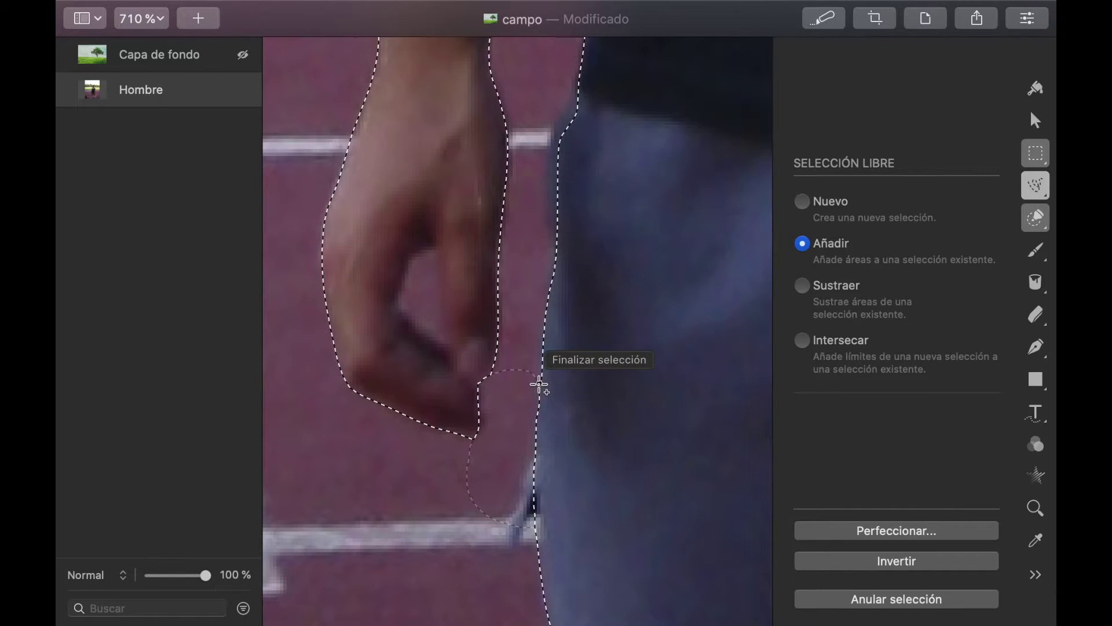
click(539, 381)
key(shift)
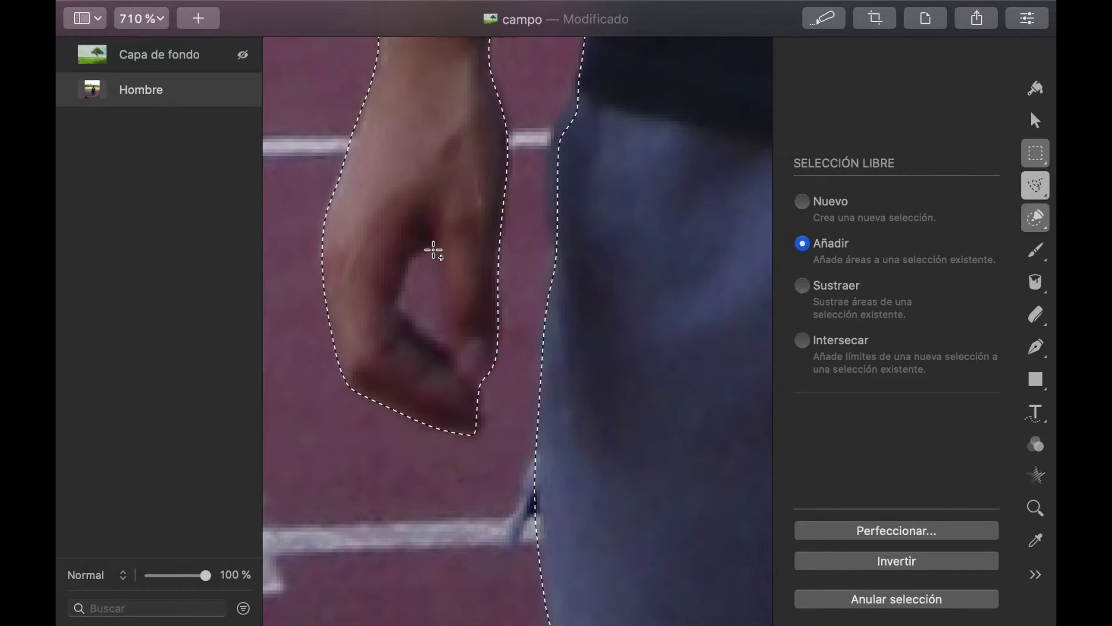
mouse_move(403, 274)
mouse_down()
mouse_move(442, 355)
mouse_move(434, 248)
mouse_up()
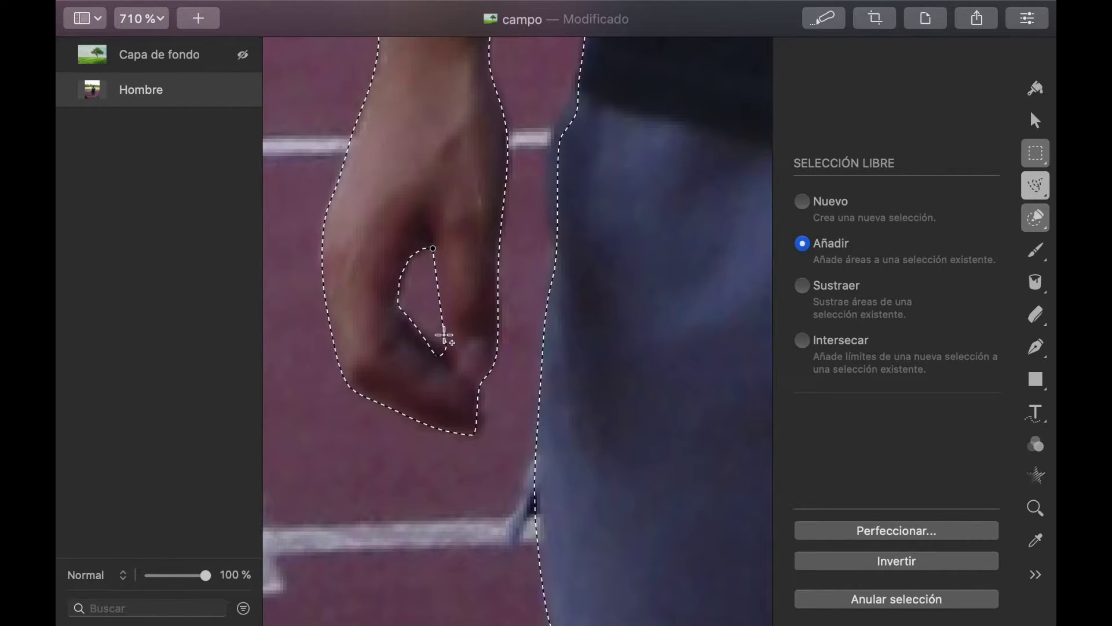
click(434, 248)
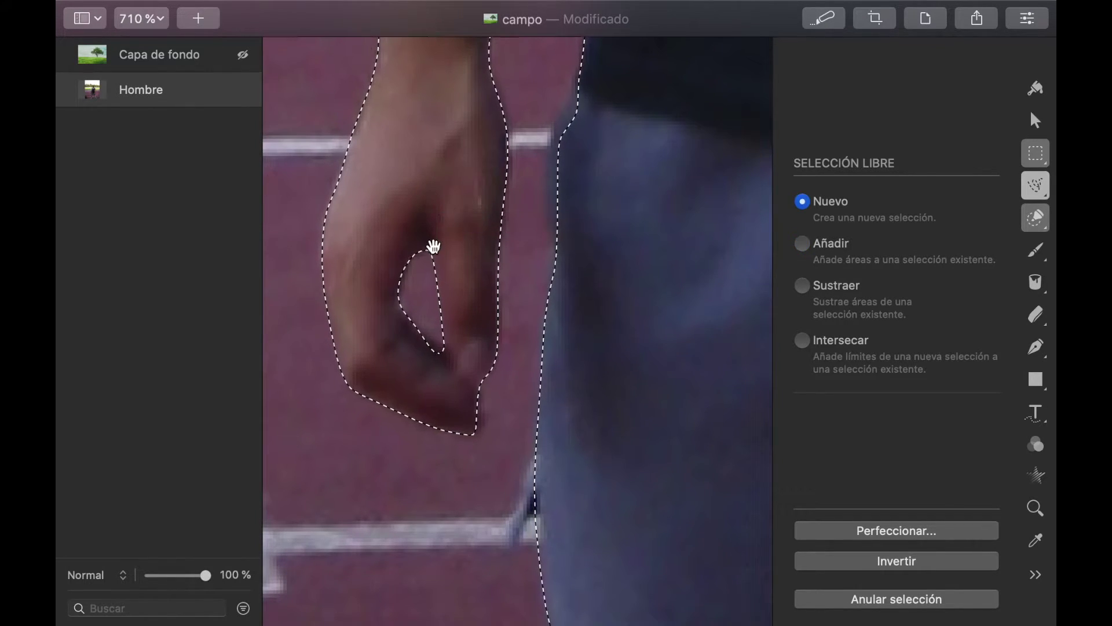
scroll(579, 293, down, 5)
scroll(579, 294, down, 5)
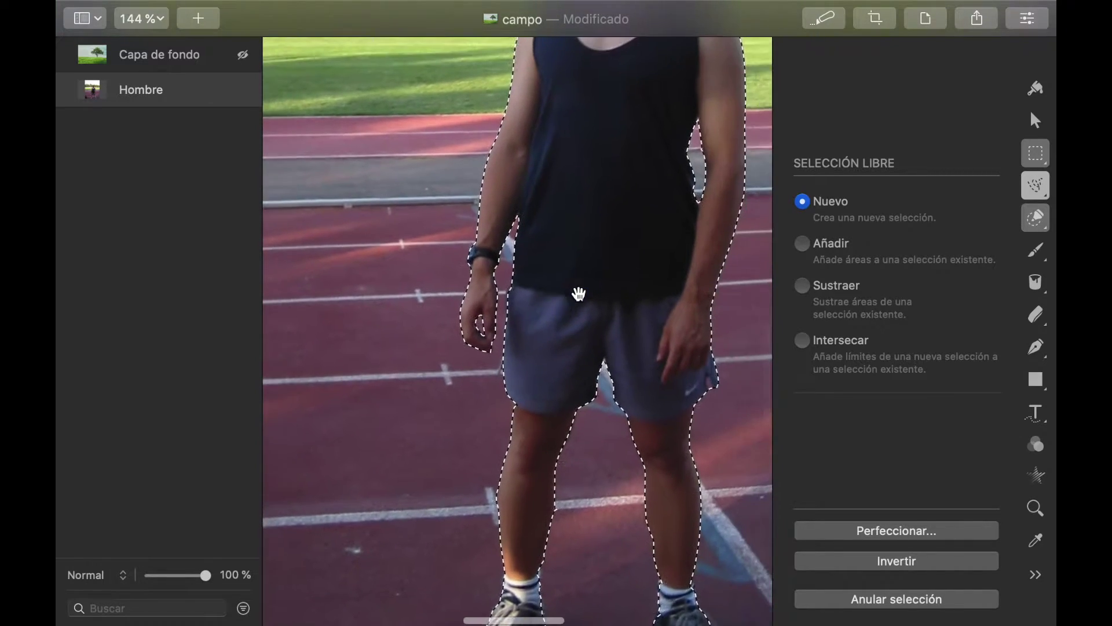
scroll(579, 293, down, 3)
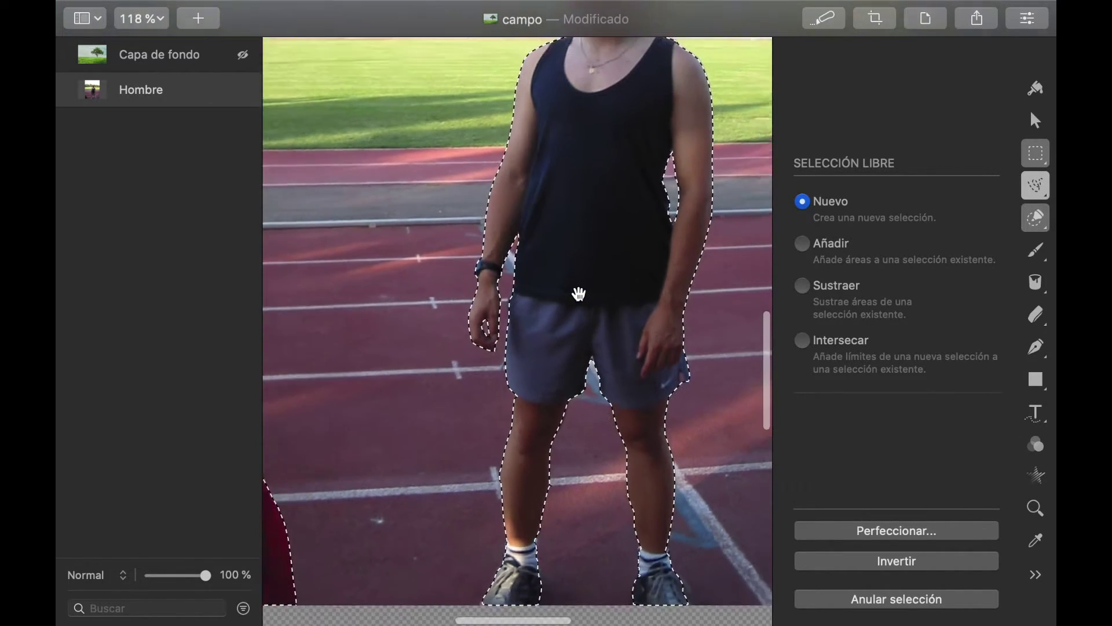
scroll(578, 293, down, 3)
scroll(579, 293, down, 2)
scroll(579, 293, down, 1)
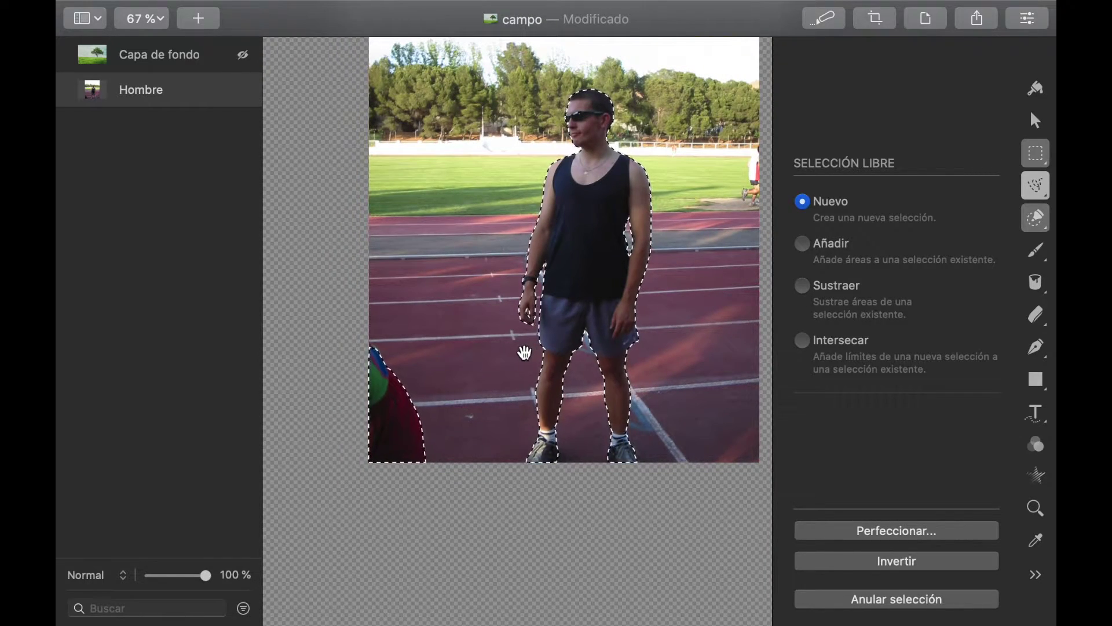
Switch to rectangular selection, invert the selection and delete the selected pixels.
drag(578, 266, 524, 314)
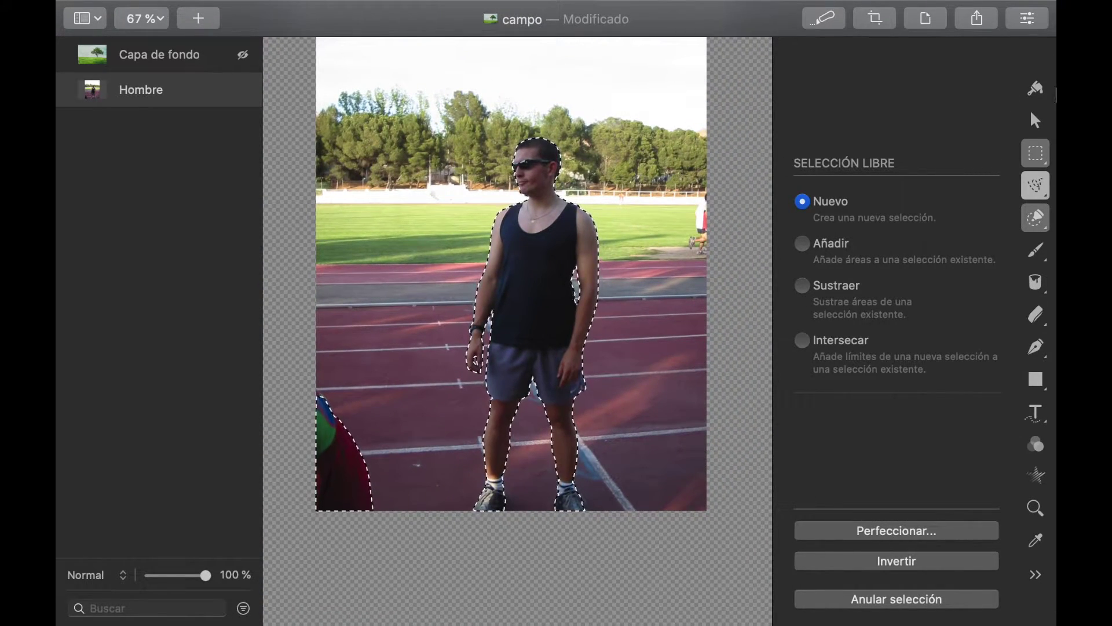
click(1036, 153)
right_click(560, 237)
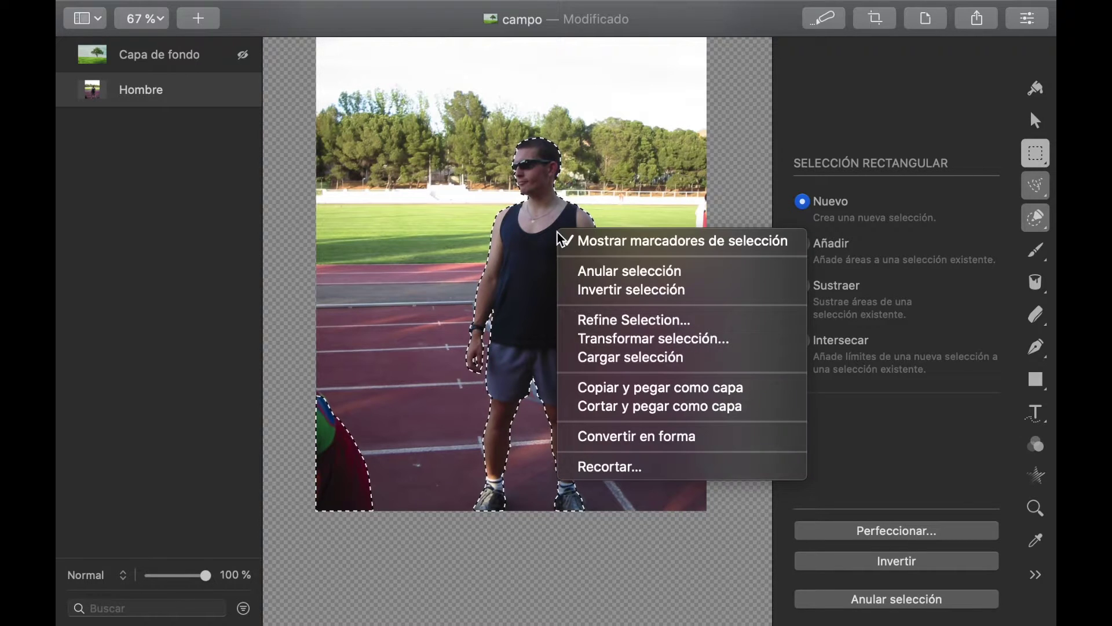
click(620, 288)
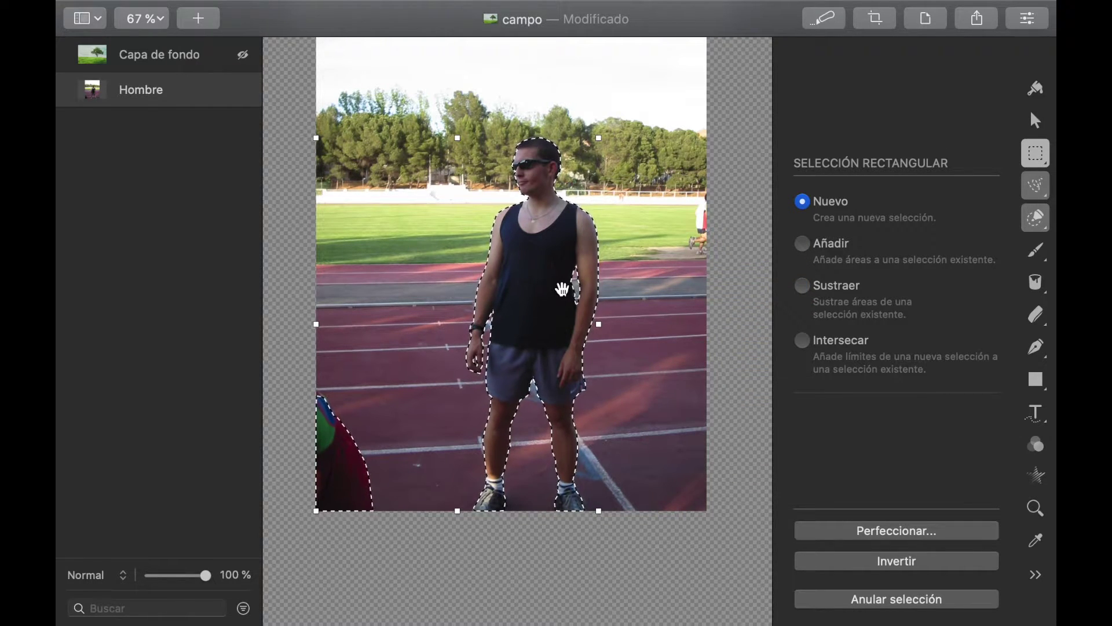
scroll(563, 289, up, 2)
scroll(563, 289, left, 2)
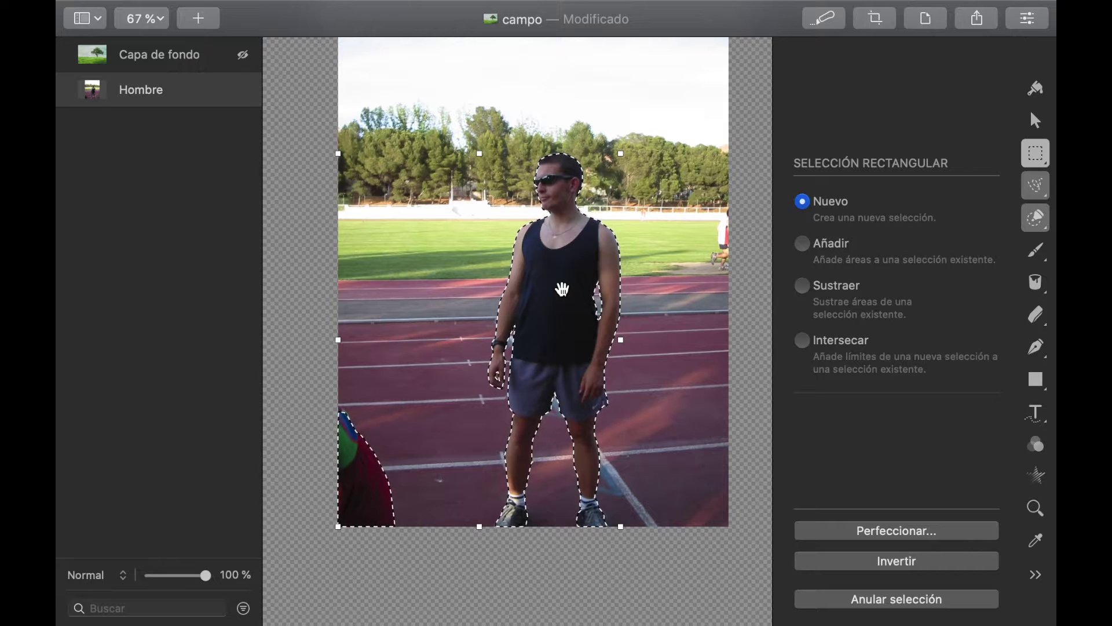
key(Delete)
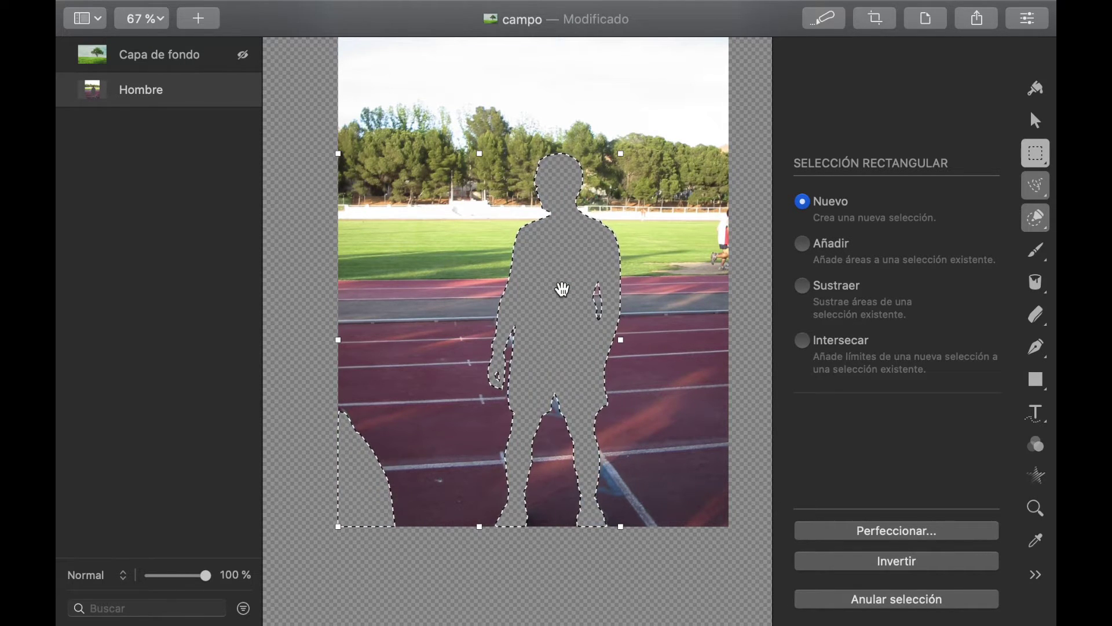
Undo that erase, invert the selection to the background and delete it.
key(ctrl+z)
right_click(565, 293)
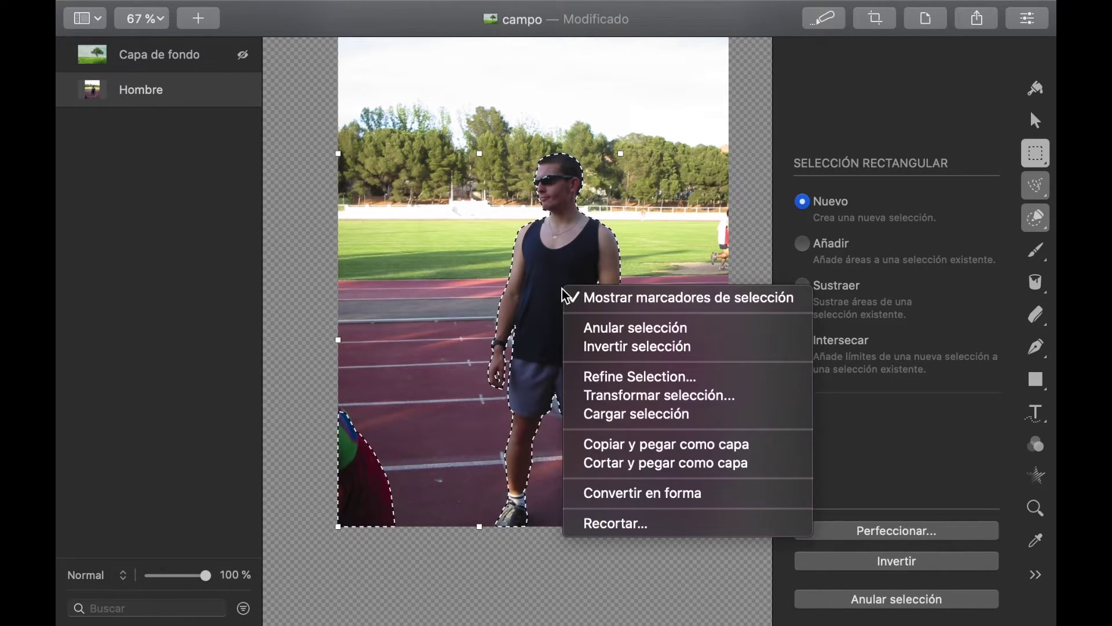
click(585, 345)
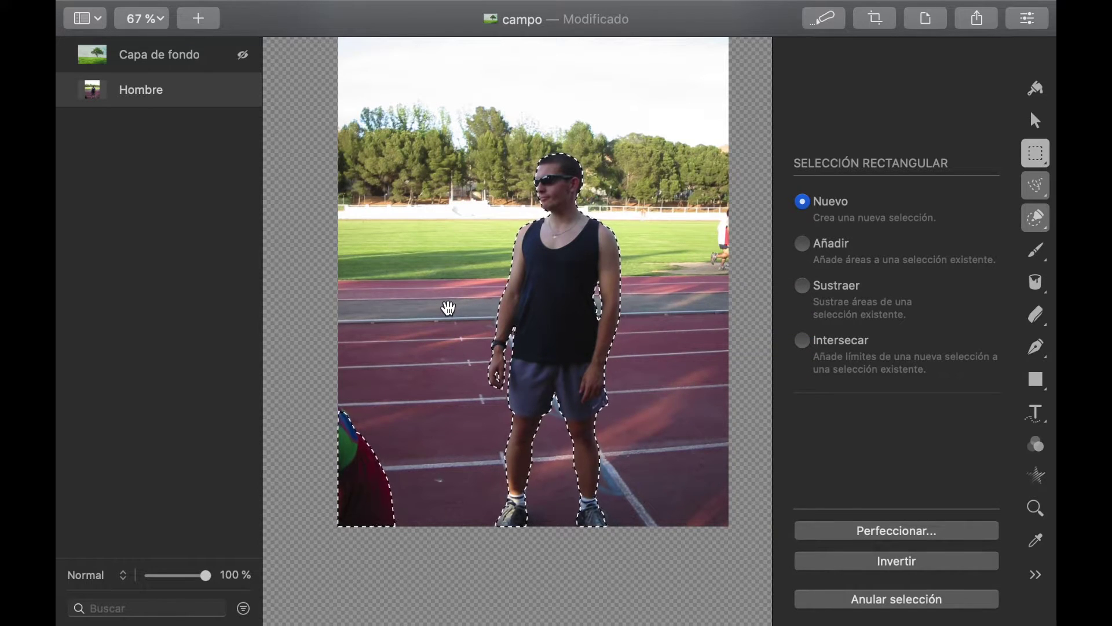
key(Delete)
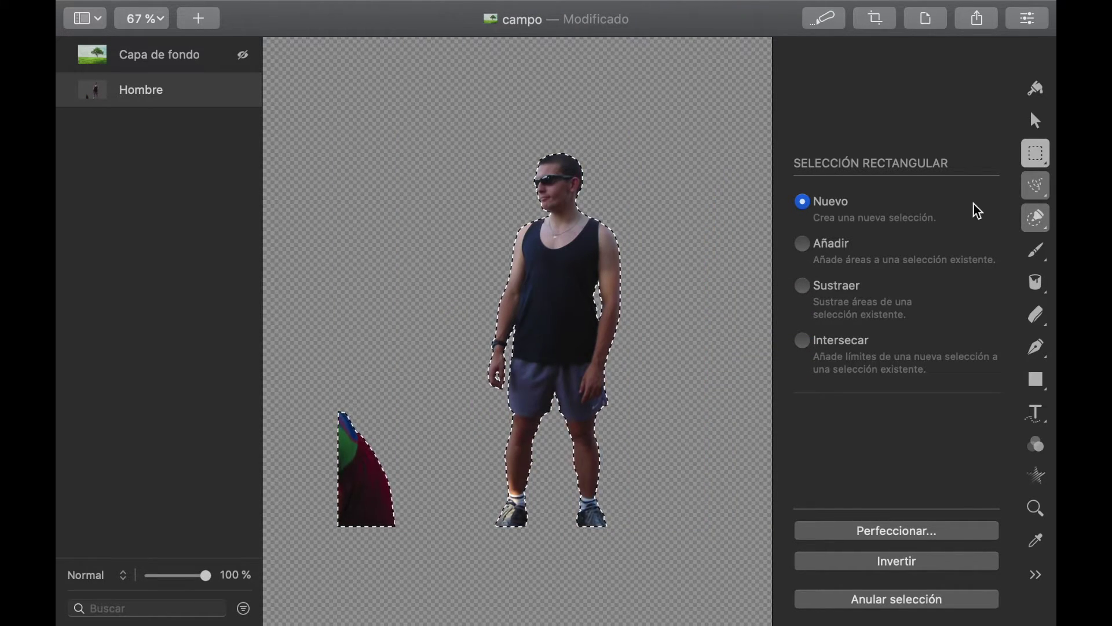
Quick-select the leftover lower-left wedge and erase it.
click(1036, 218)
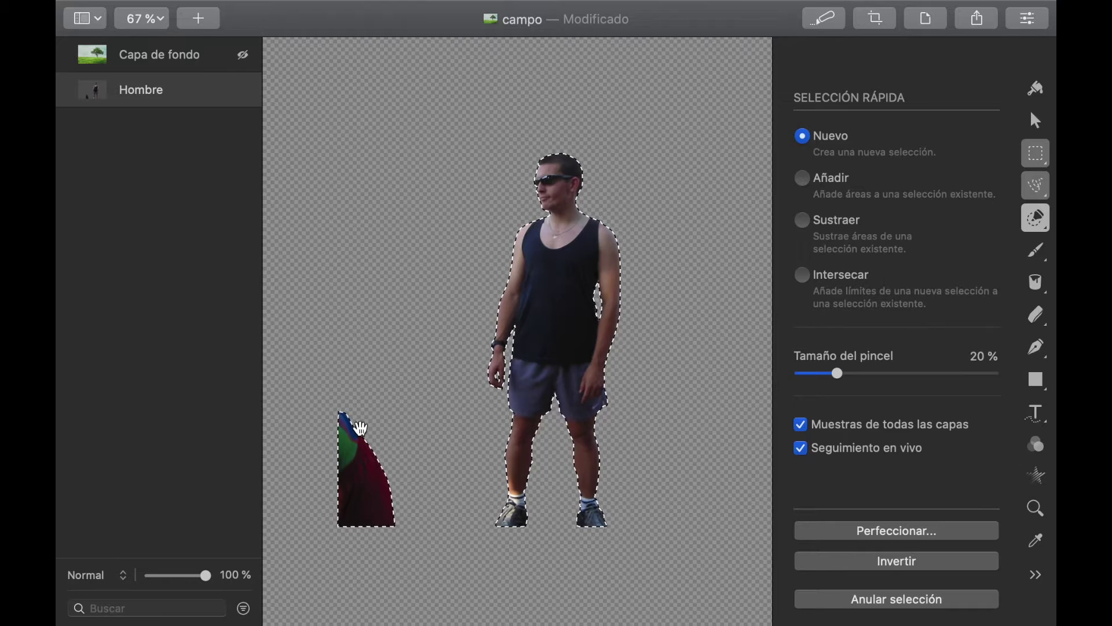
key(shift)
drag(343, 427, 374, 476)
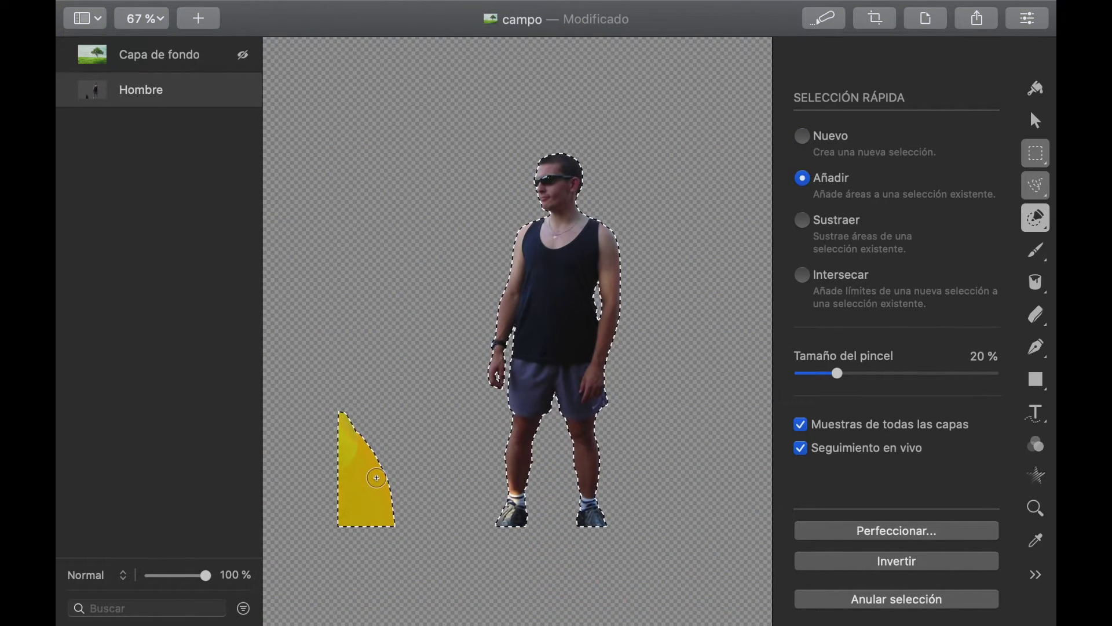
click(377, 477)
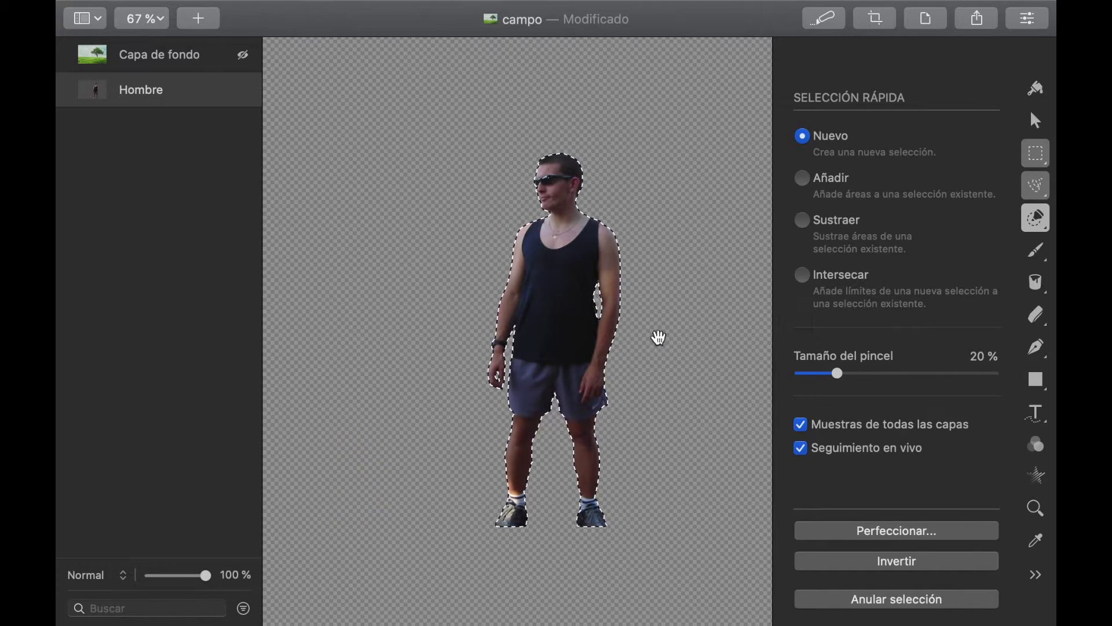
Return to rectangular selection and choose Anular selección to deselect.
click(1036, 154)
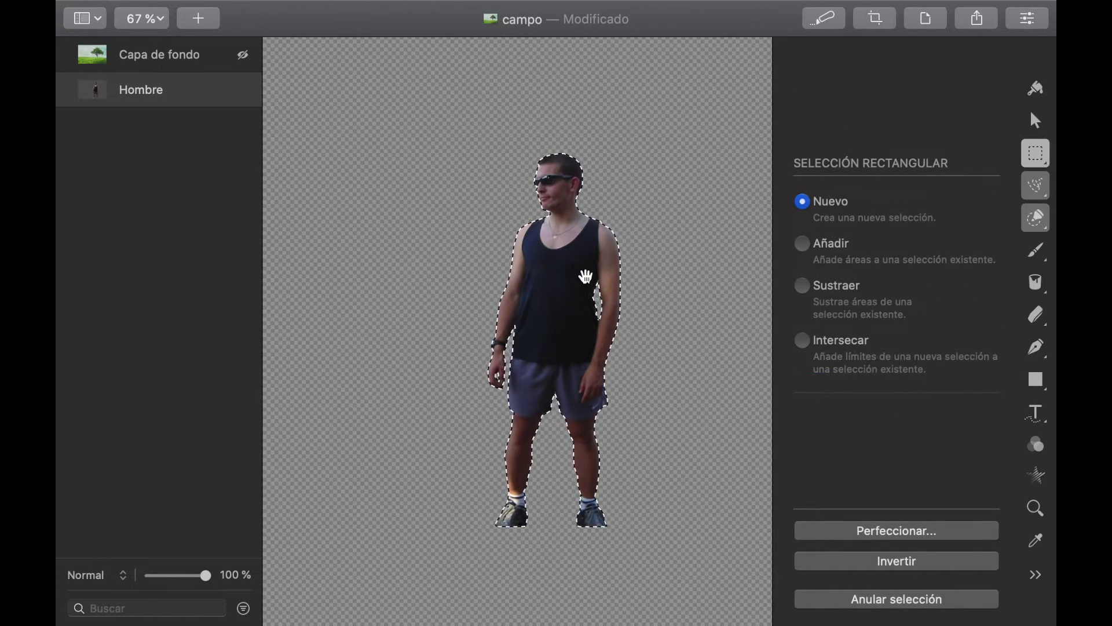
right_click(587, 275)
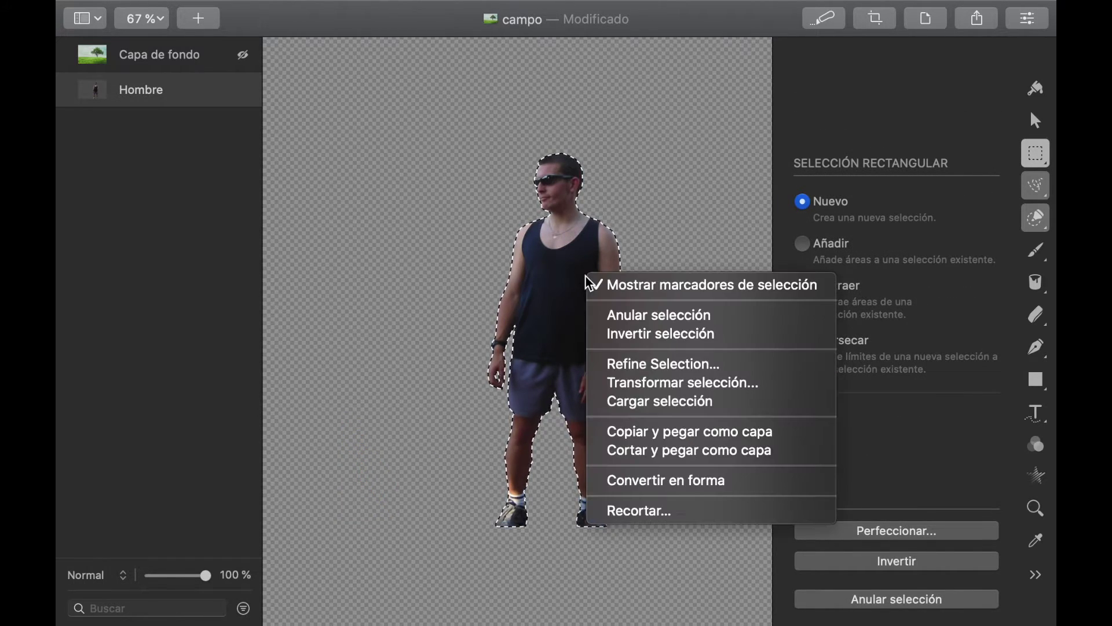
click(613, 320)
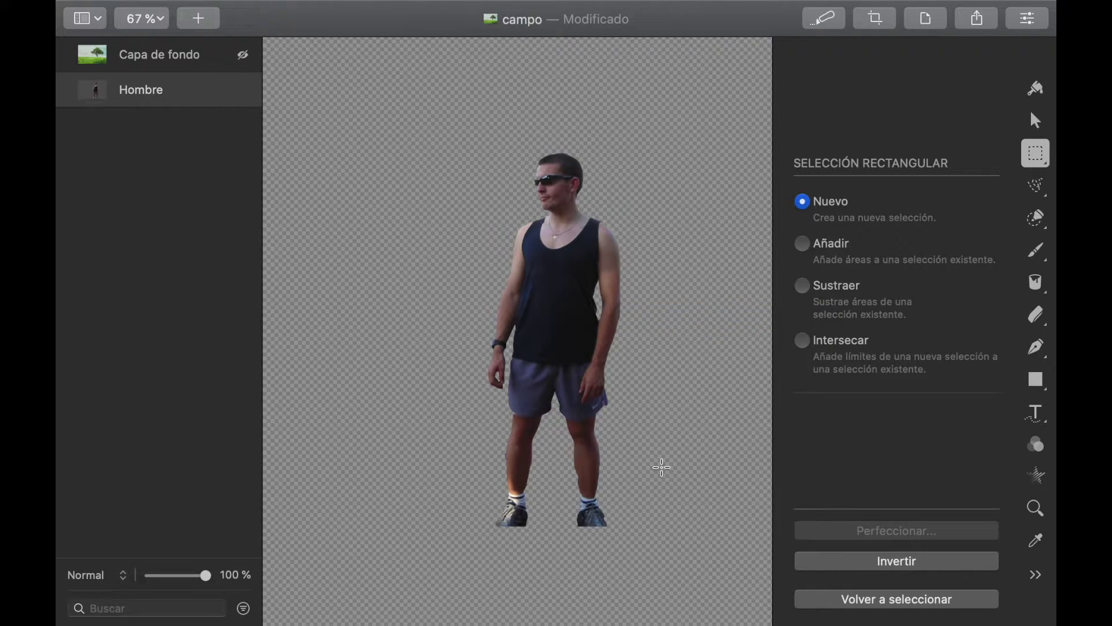
Show Capa de fondo, fit the image to view, and move Hombre above it.
scroll(596, 480, up, 5)
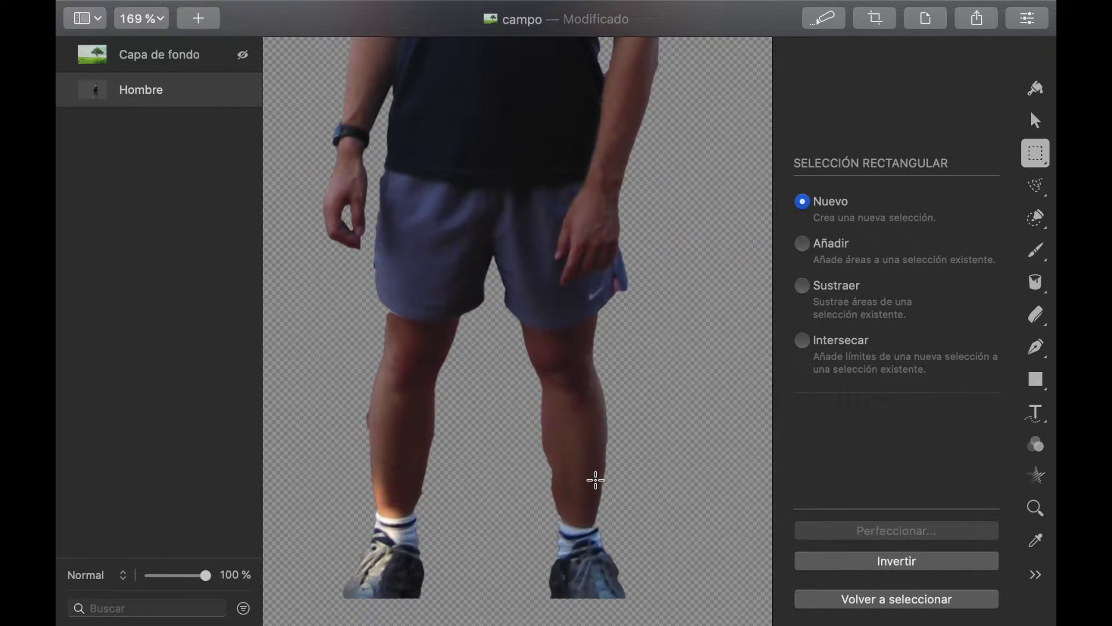
scroll(596, 480, down, 3)
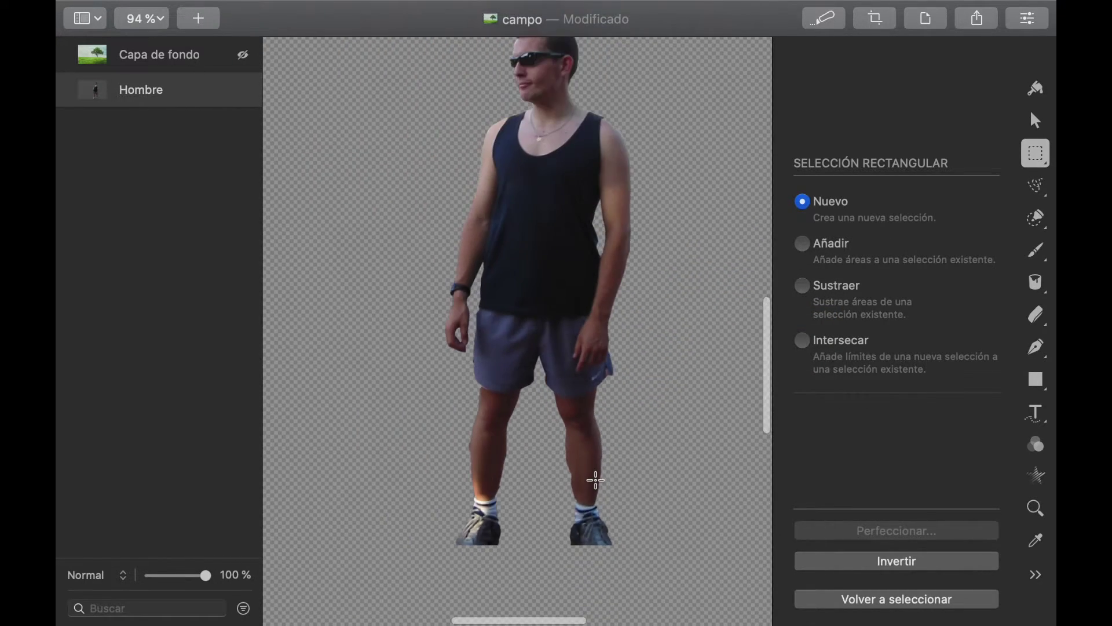
click(248, 52)
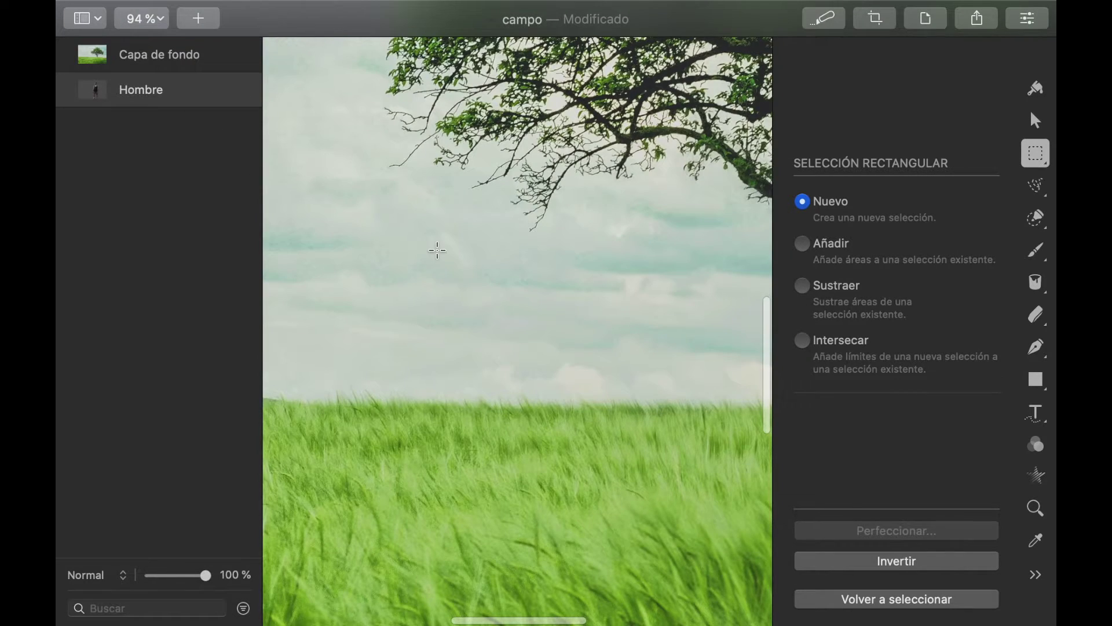
key(super+0)
drag(139, 94, 137, 51)
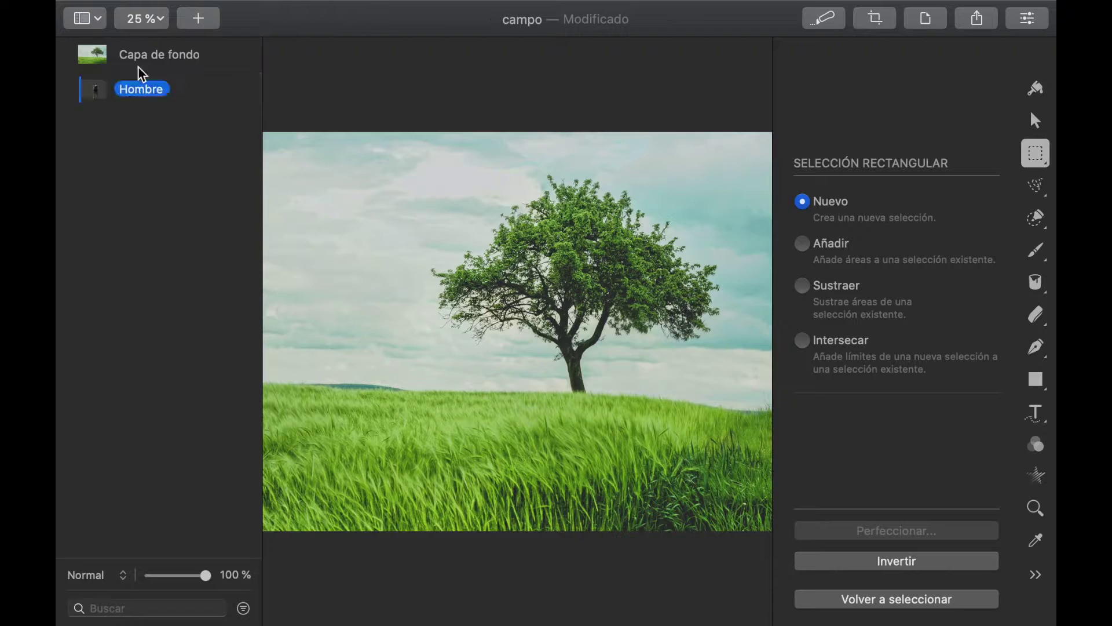
Move the Hombre layer down and left of the tree and scale it to 1468 × 2193 px.
click(1037, 121)
drag(493, 350, 408, 395)
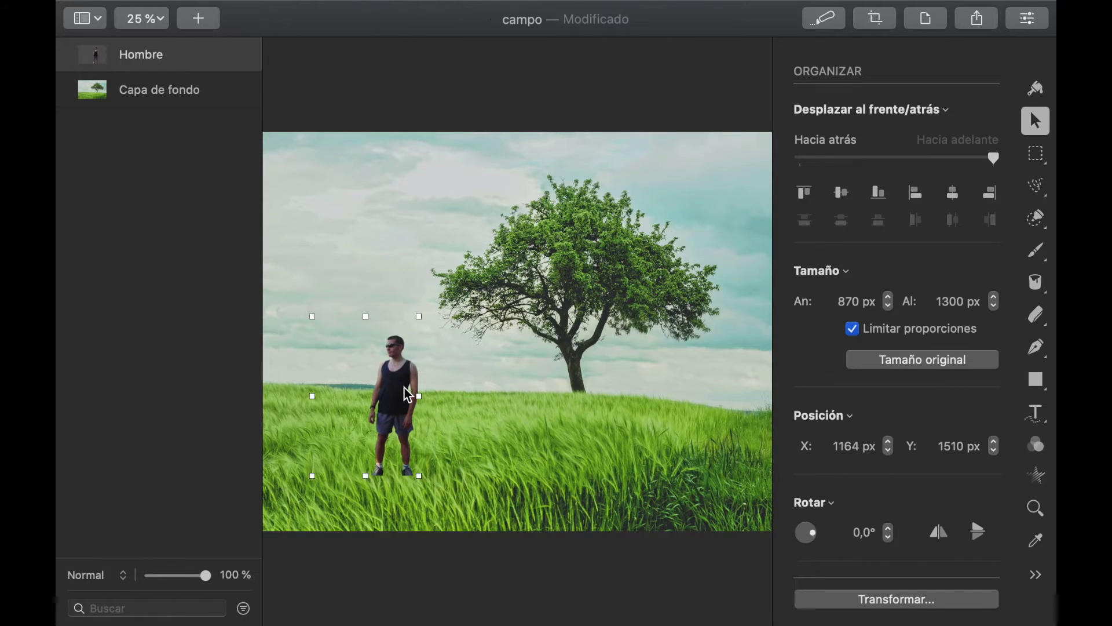
drag(421, 316, 508, 239)
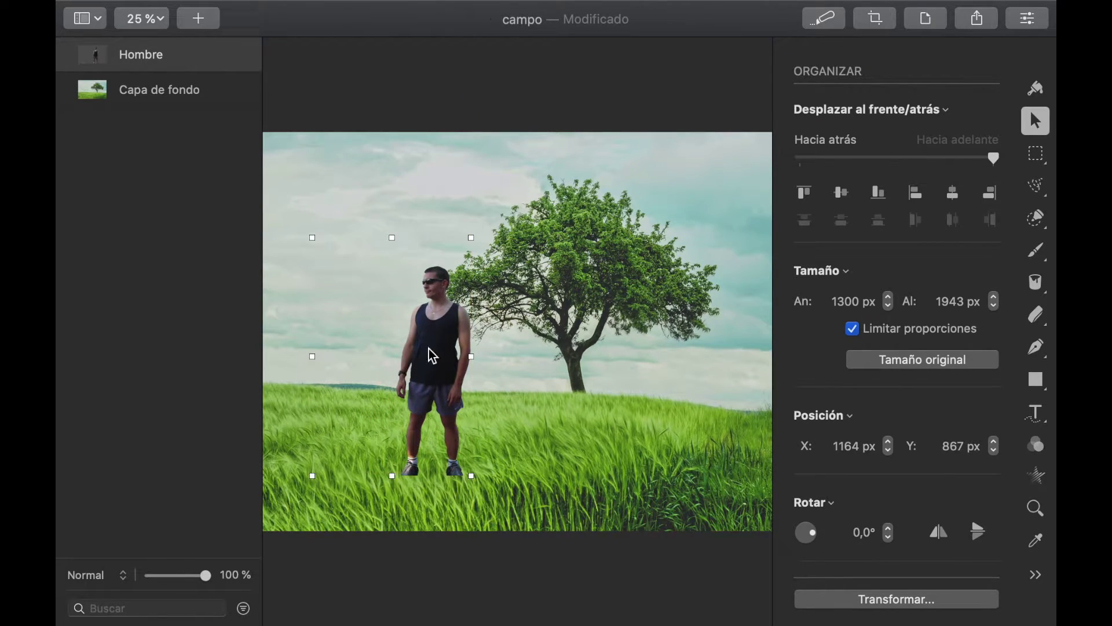
drag(433, 355, 378, 372)
drag(417, 254, 479, 228)
drag(380, 331, 369, 341)
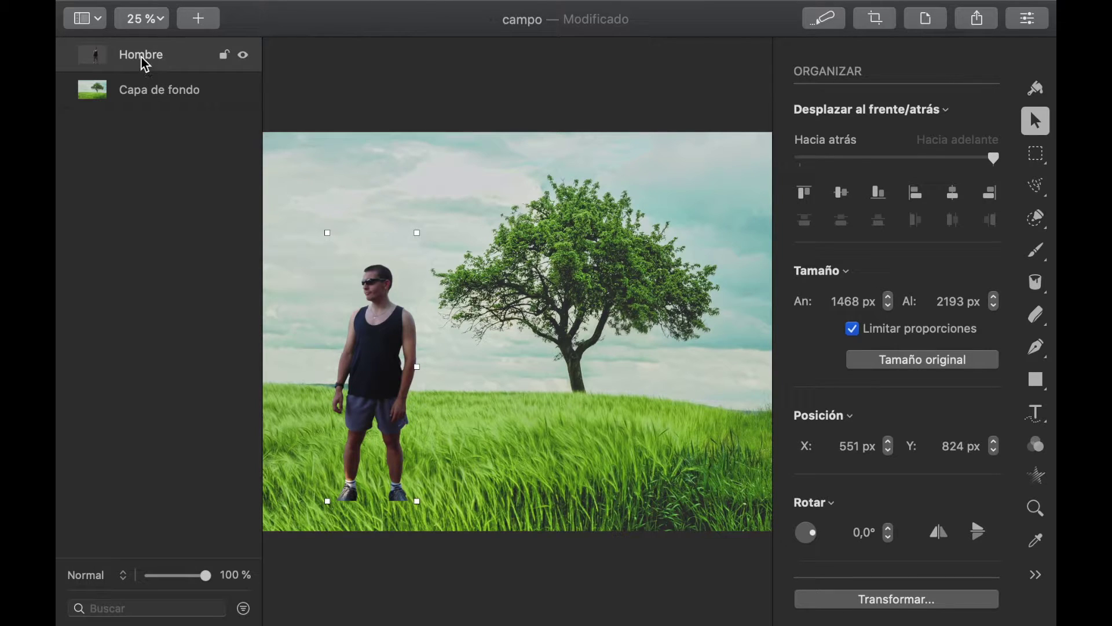
click(1038, 316)
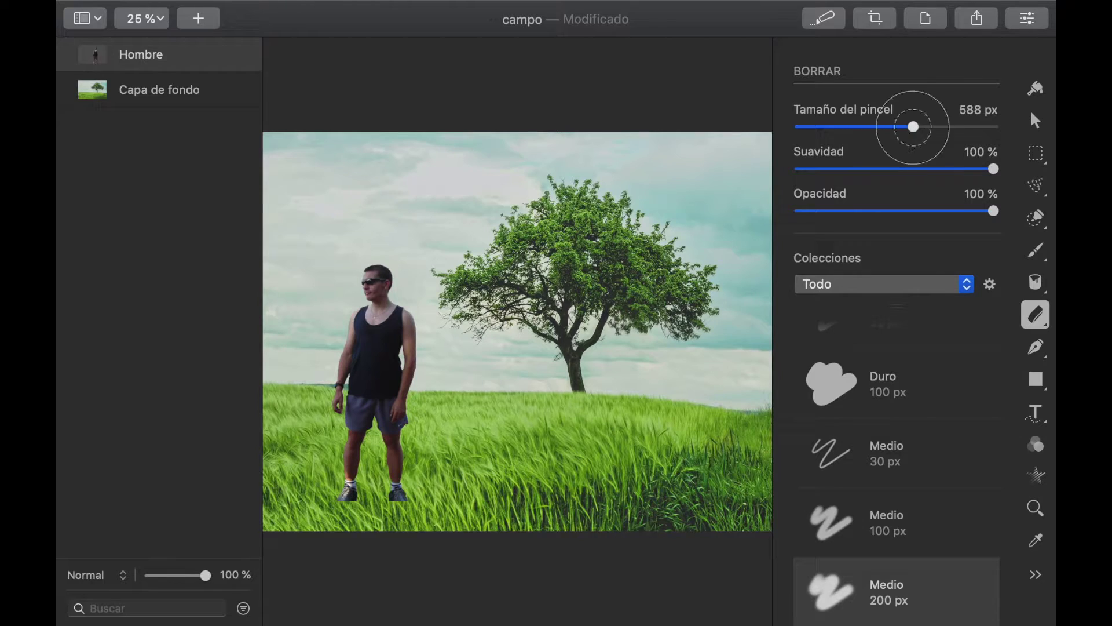
Set the eraser to 273 px size, 100% softness and 46% opacity.
drag(908, 133, 851, 132)
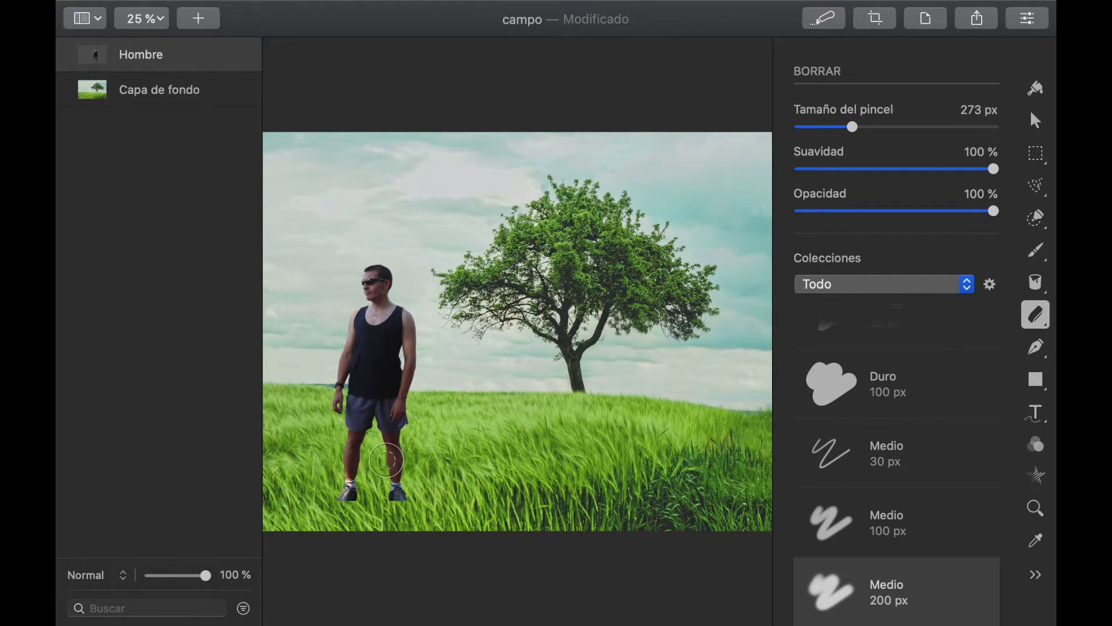
drag(988, 175, 877, 173)
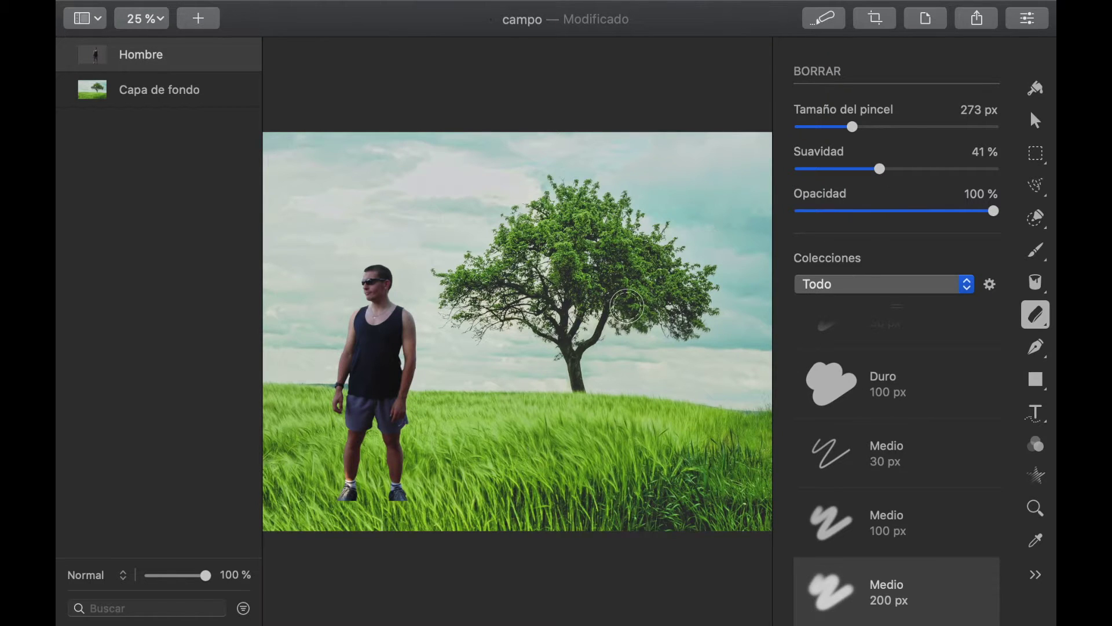
drag(888, 178, 995, 174)
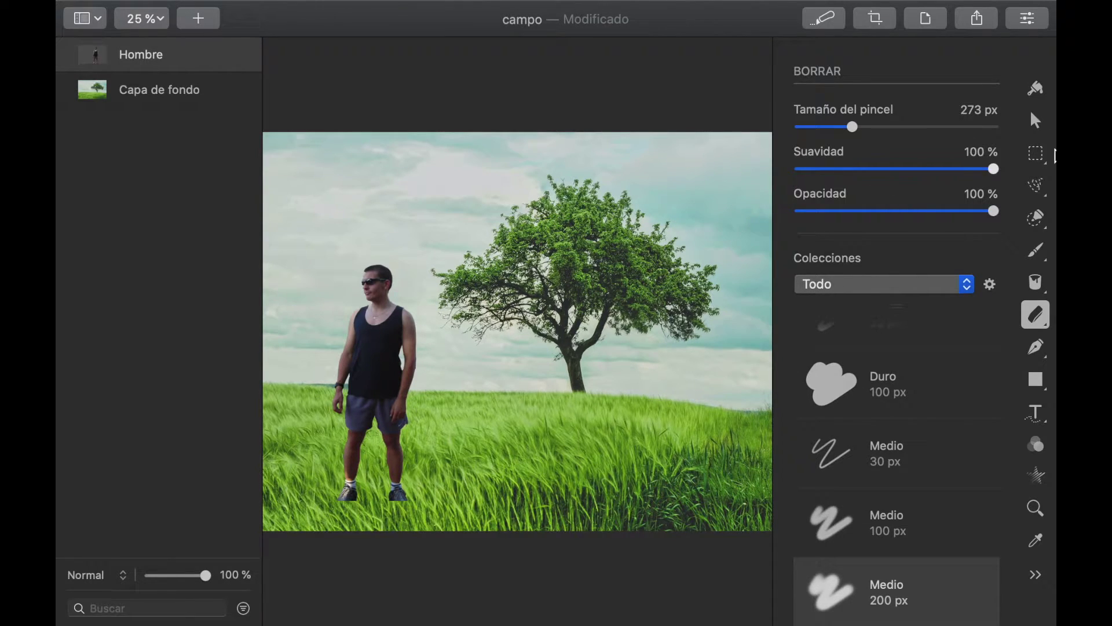
drag(998, 213, 893, 217)
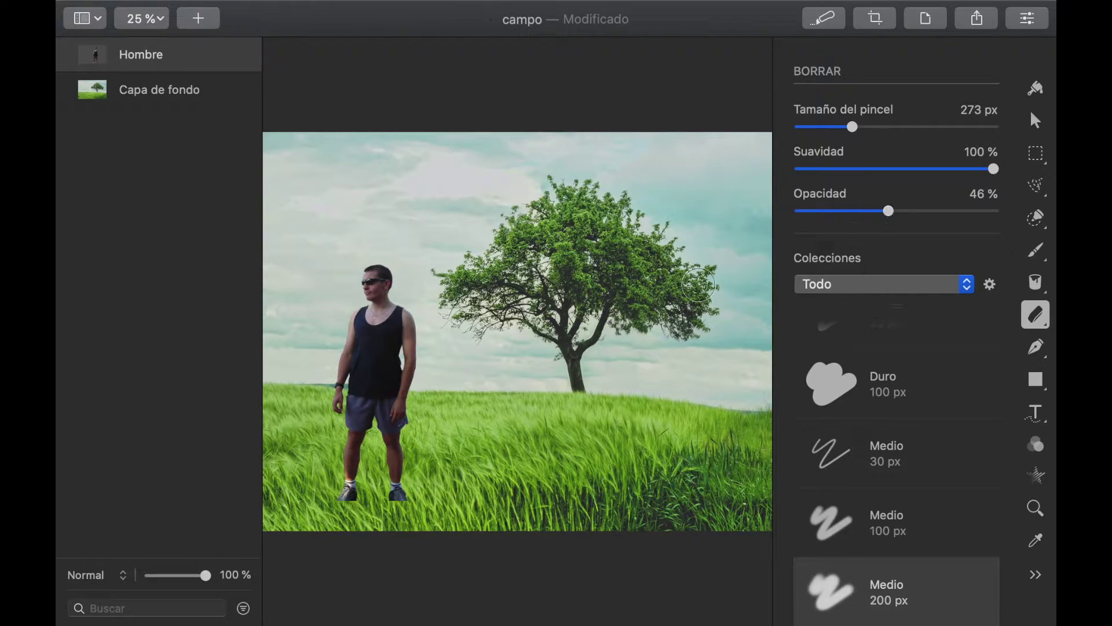
Erase over the man's left shoe and lower right leg so they fade into the grass.
scroll(397, 505, left, 1)
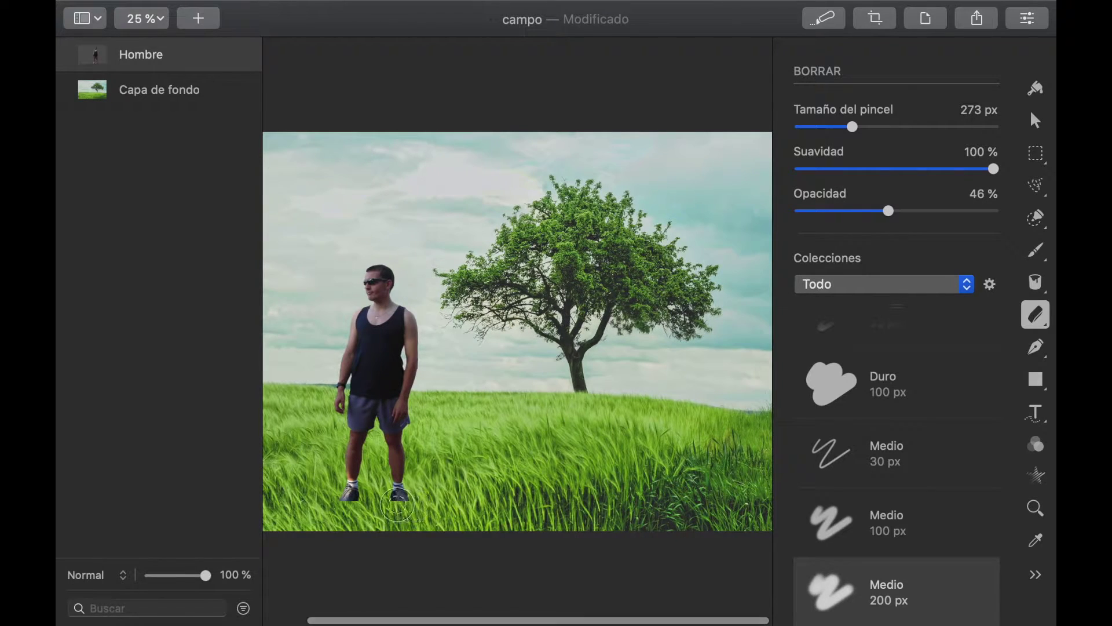
mouse_move(397, 506)
mouse_down()
mouse_move(392, 481)
mouse_move(395, 493)
mouse_up()
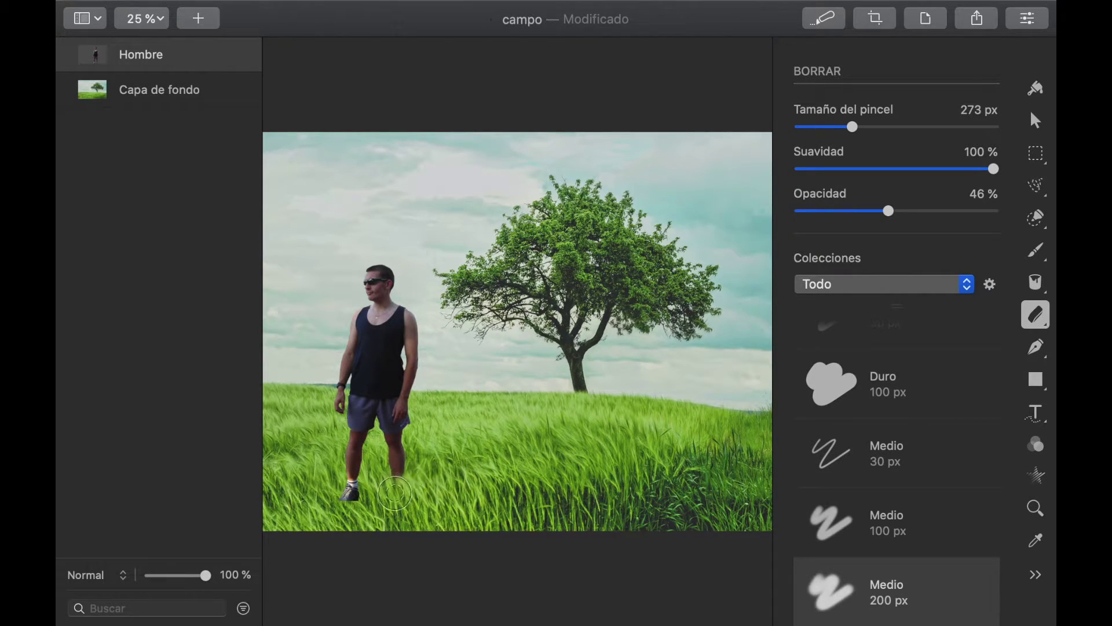
scroll(395, 493, up, 3)
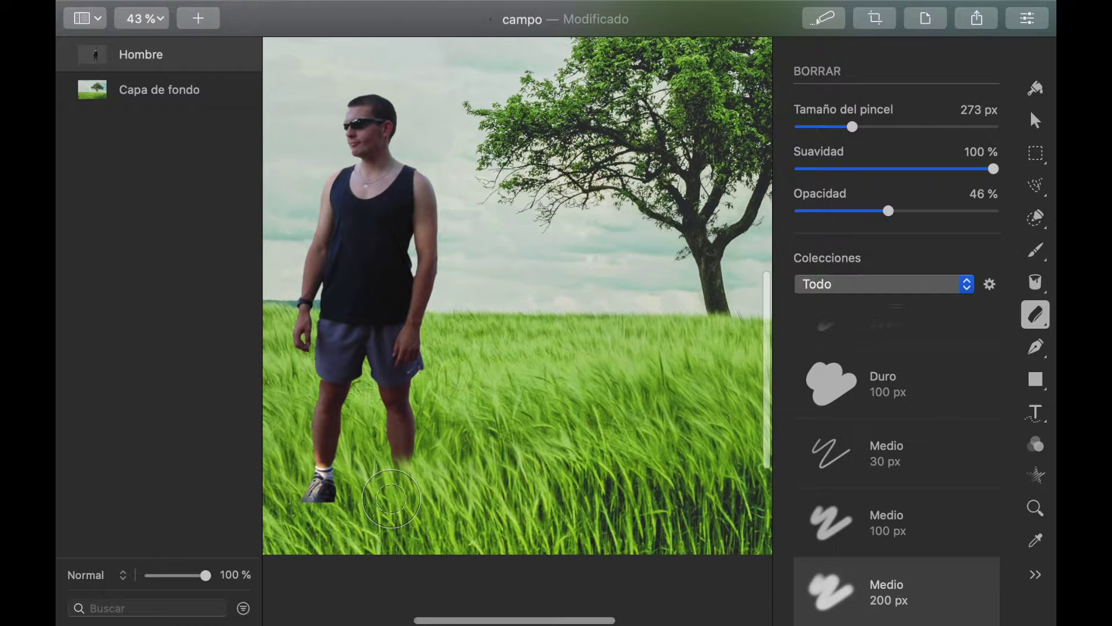
scroll(392, 499, down, 2)
scroll(391, 498, down, 1)
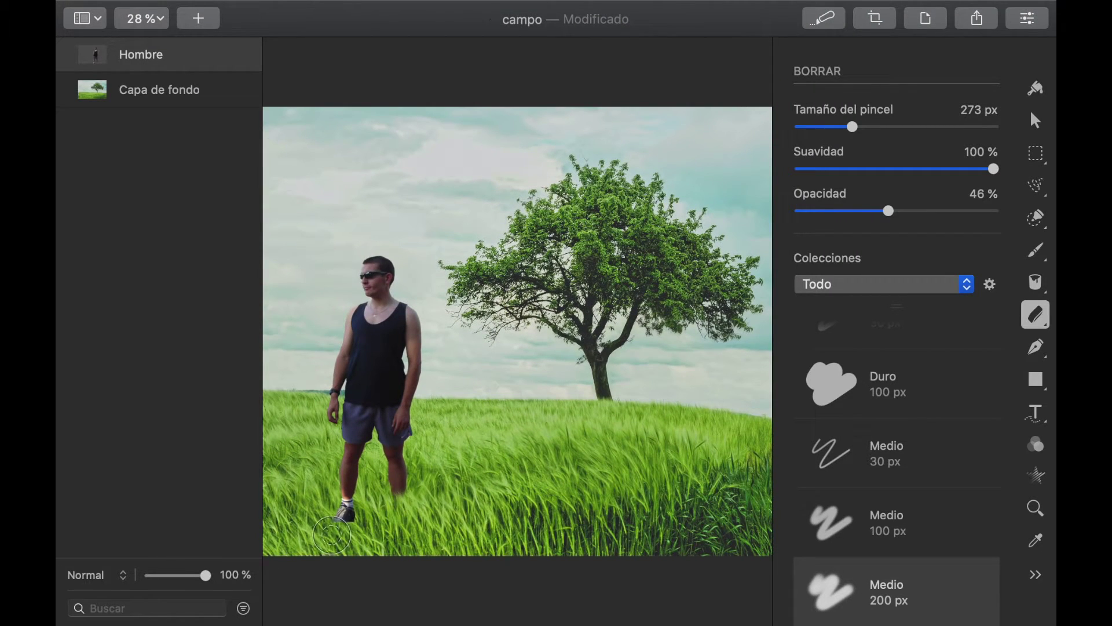
mouse_move(332, 535)
mouse_down()
mouse_move(349, 518)
mouse_move(347, 496)
mouse_move(330, 493)
mouse_move(362, 477)
mouse_up()
mouse_move(363, 515)
mouse_down()
mouse_move(383, 483)
mouse_move(407, 506)
mouse_move(420, 473)
mouse_move(332, 468)
mouse_move(332, 459)
mouse_move(334, 484)
mouse_move(462, 493)
mouse_up()
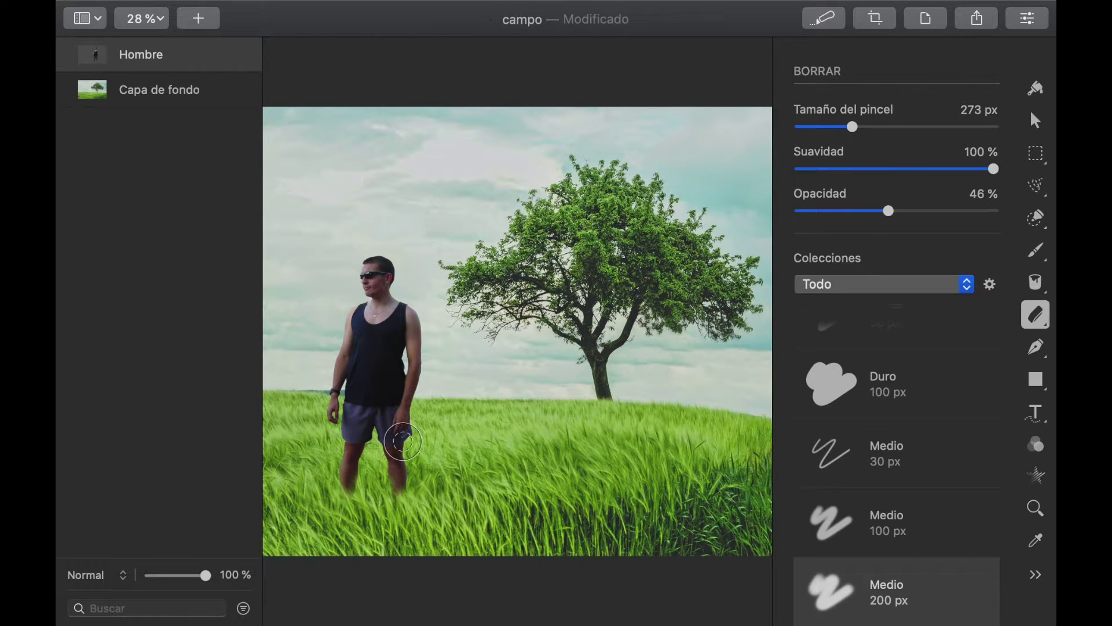
scroll(394, 441, up, 5)
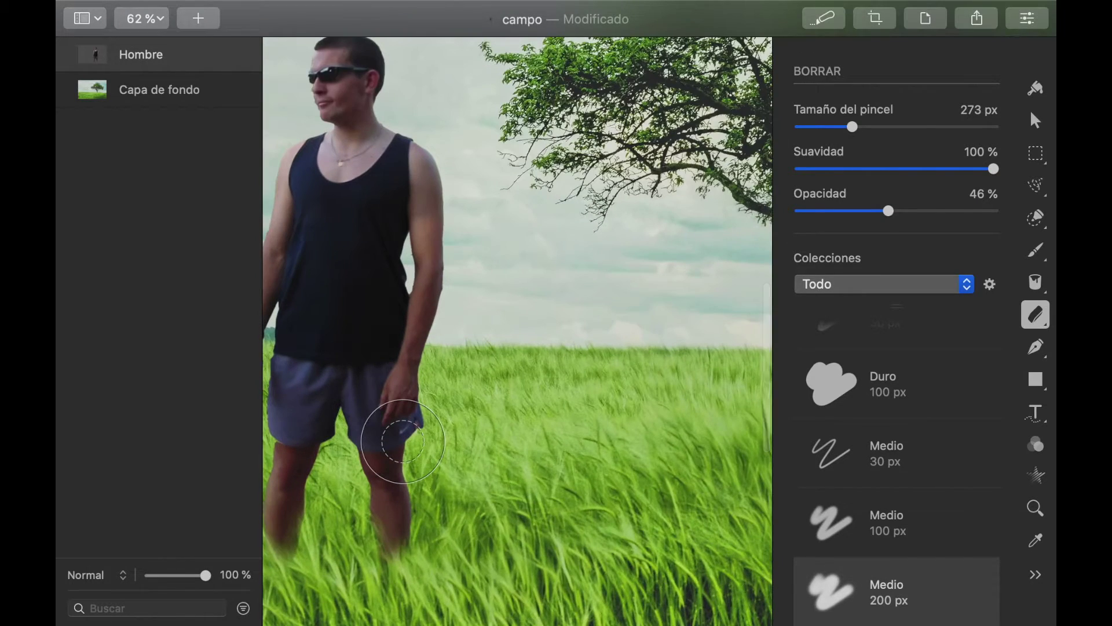
scroll(385, 435, up, 5)
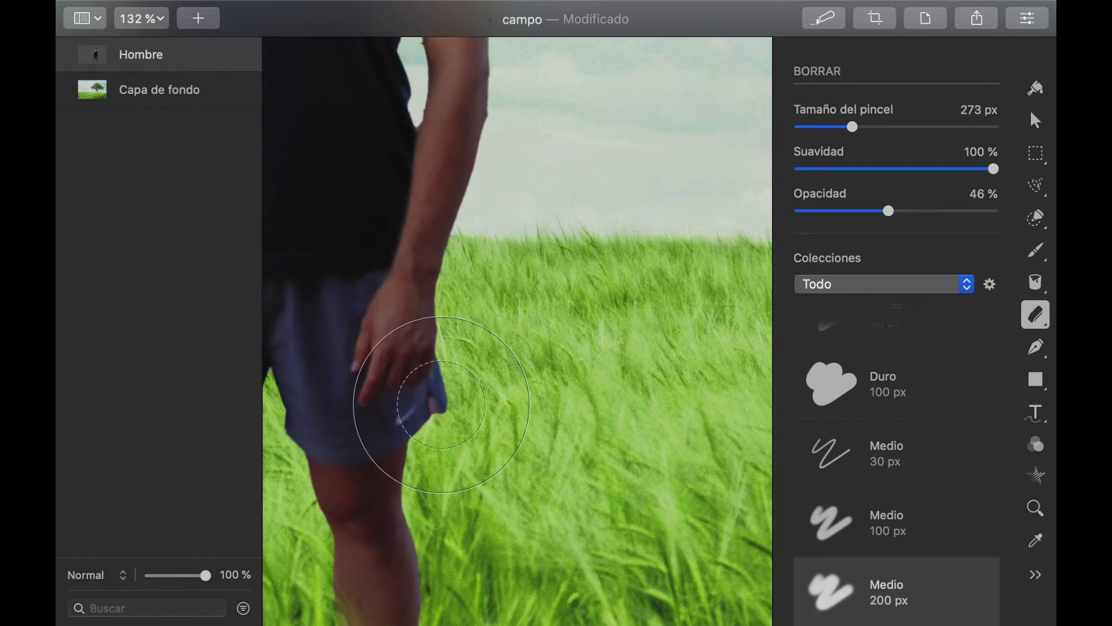
Quick-select the small grass gap beside the man's shorts.
click(1036, 218)
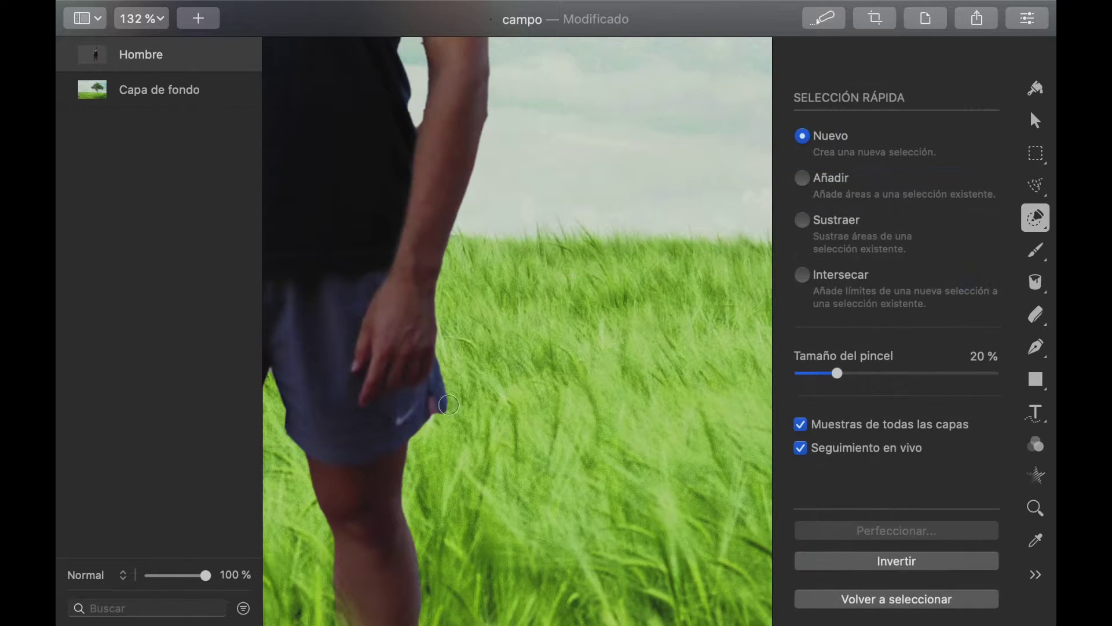
click(439, 407)
scroll(439, 407, up, 3)
scroll(437, 408, up, 5)
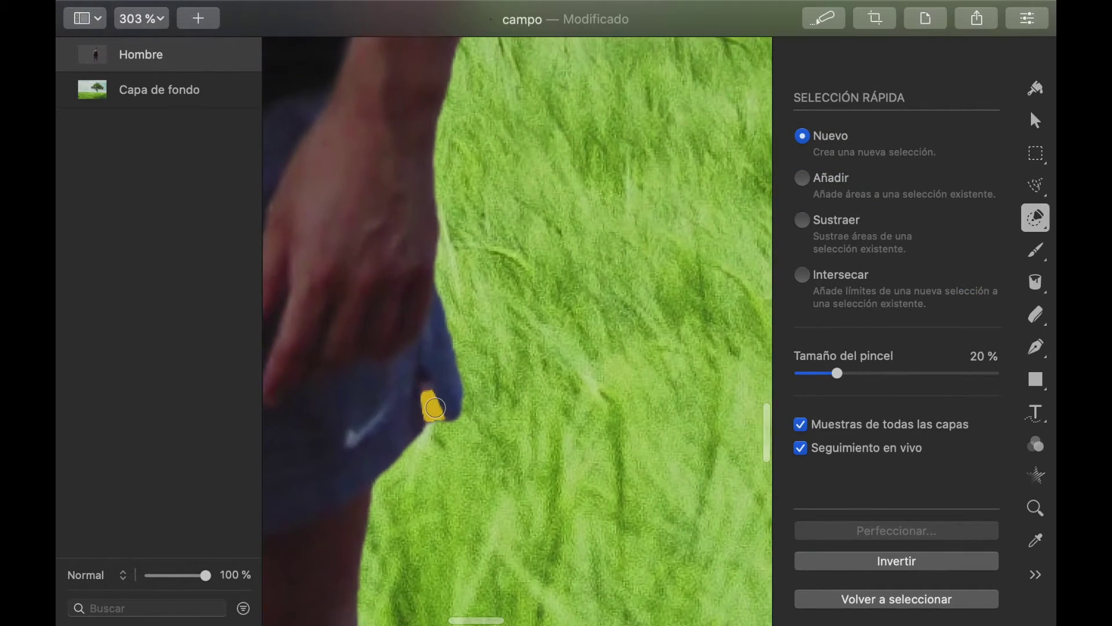
drag(435, 408, 438, 409)
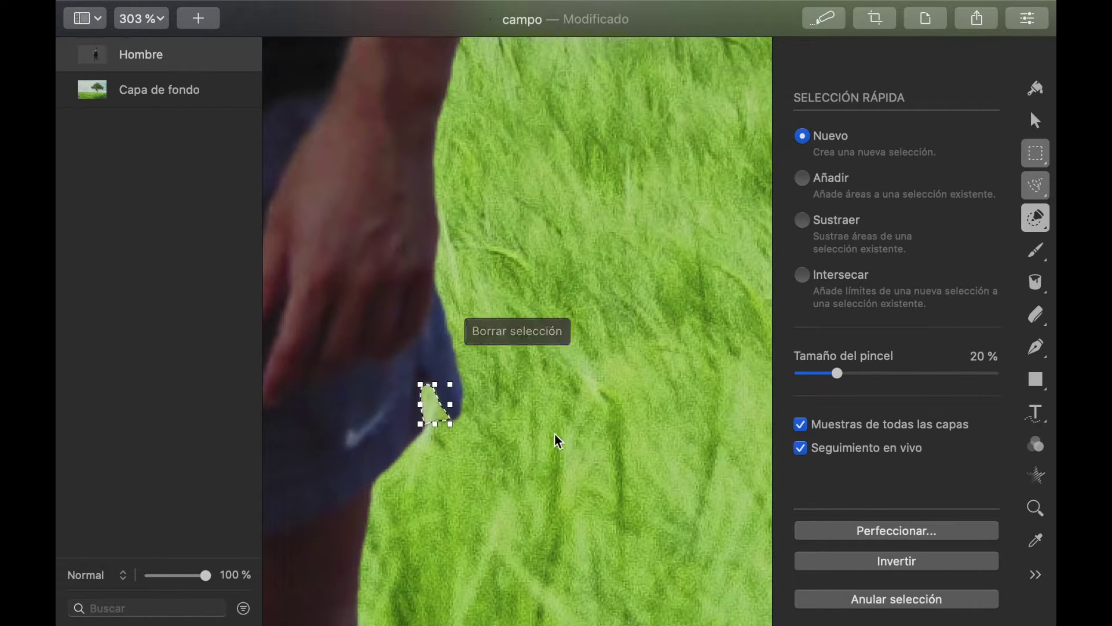
scroll(583, 416, down, 5)
scroll(583, 416, down, 3)
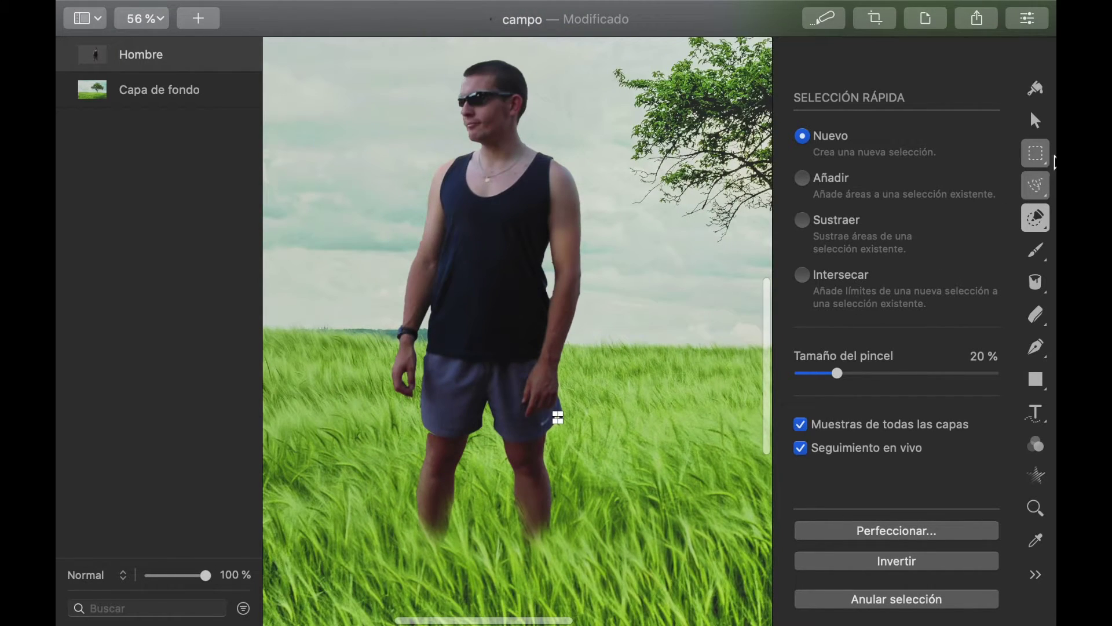
Deselect everything with Anular selección and fit the whole image in the view.
click(1037, 154)
right_click(613, 366)
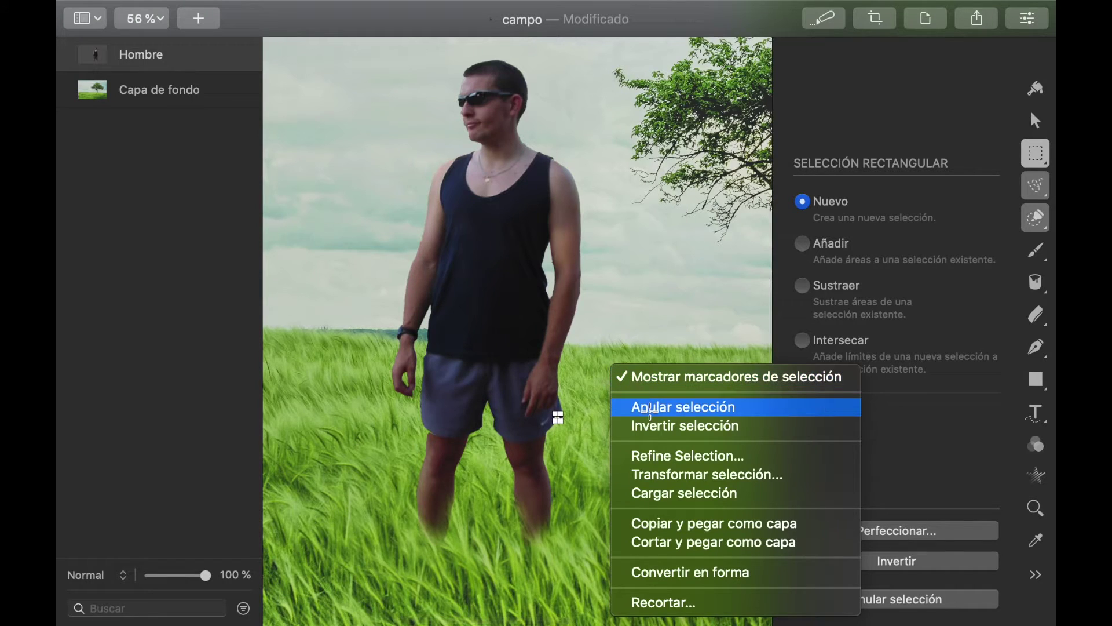
click(649, 408)
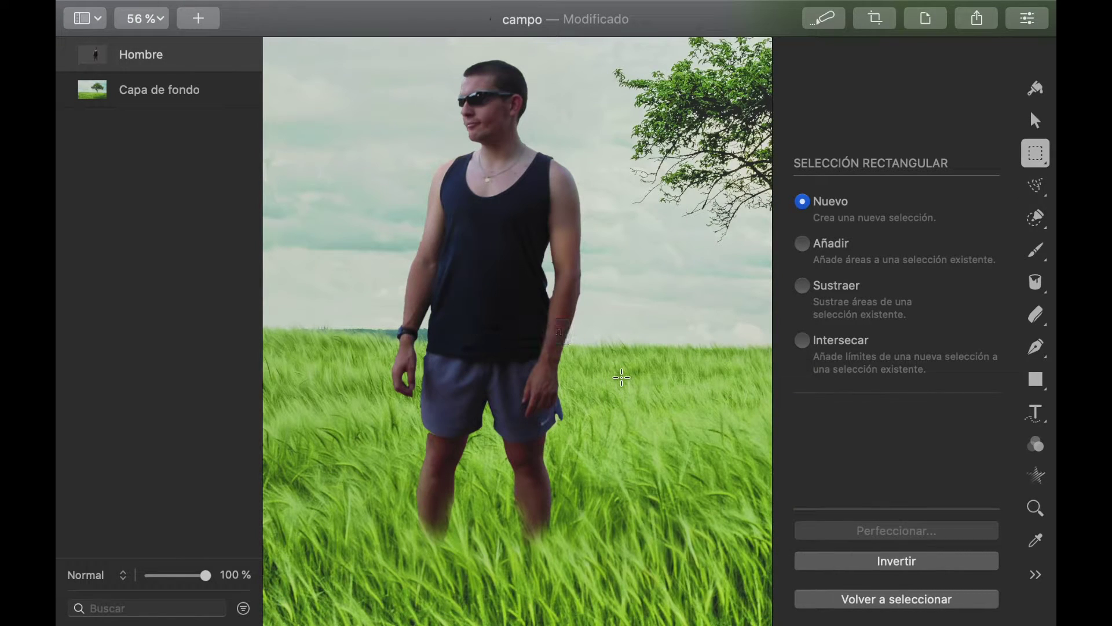
scroll(621, 378, down, 1)
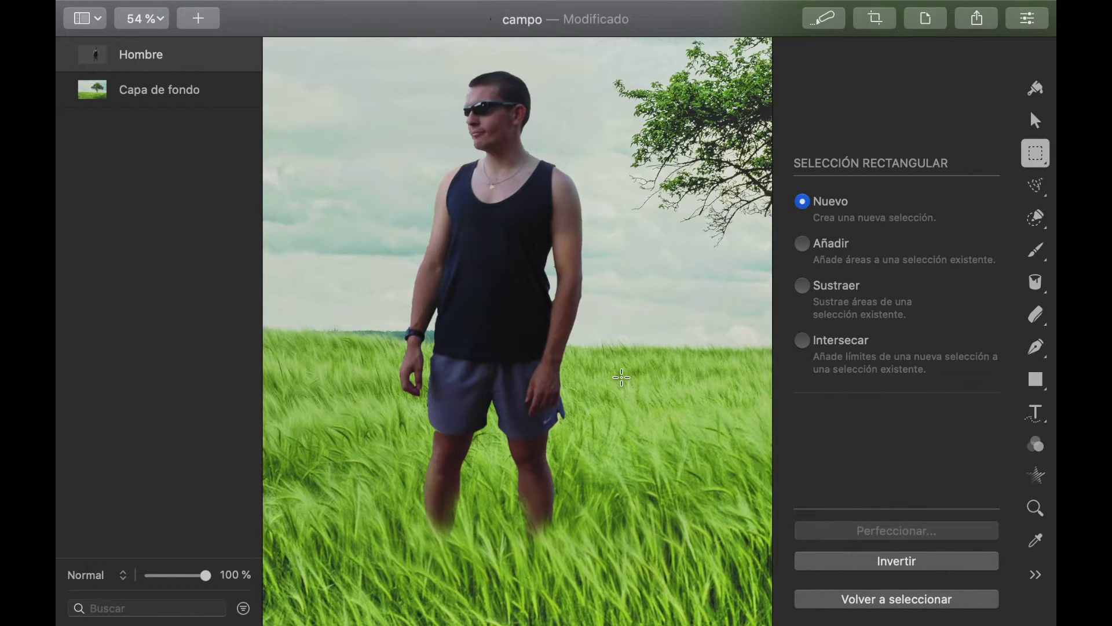
scroll(621, 377, down, 5)
scroll(629, 336, down, 2)
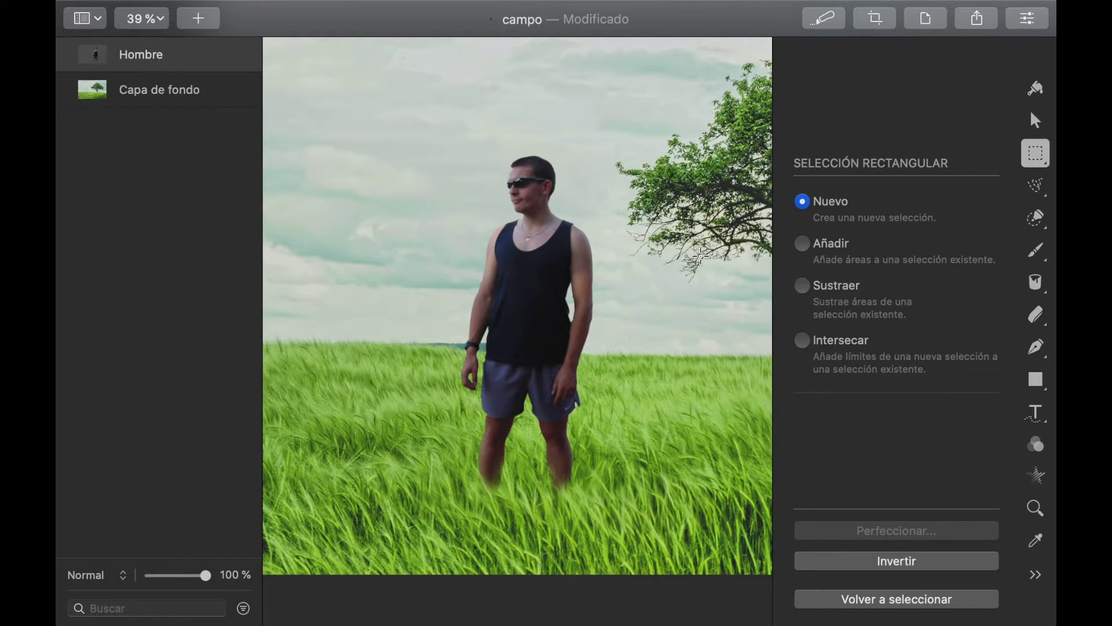
key(super+0)
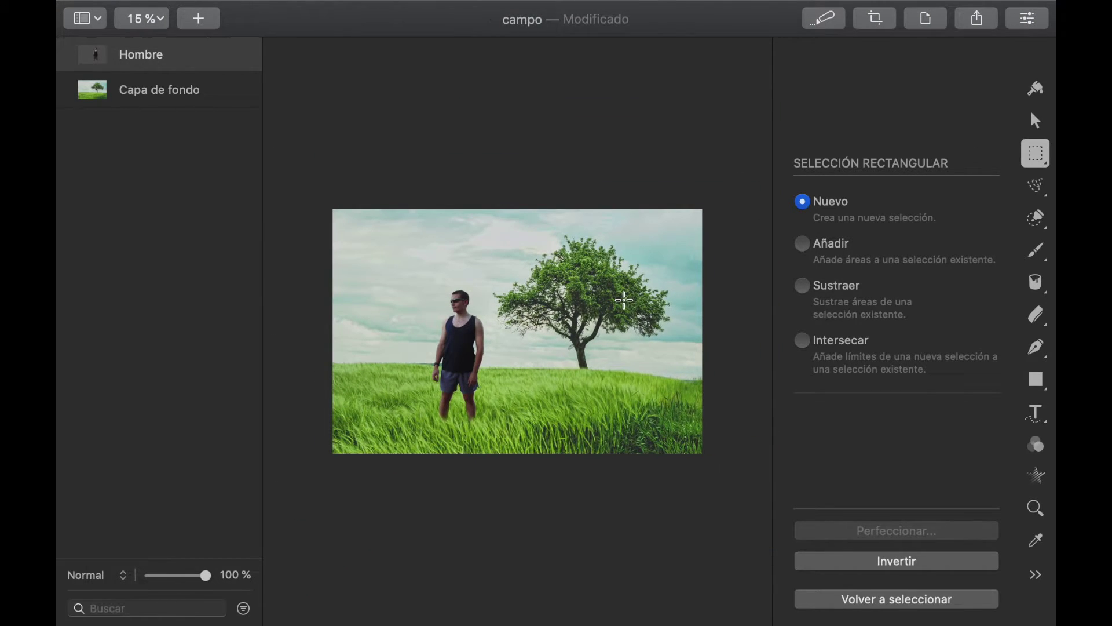
Match Hombre's colours to Capa de fondo with Combinar colores con ML (temperature -3%, tint -20%, vibrance -40%).
click(150, 104)
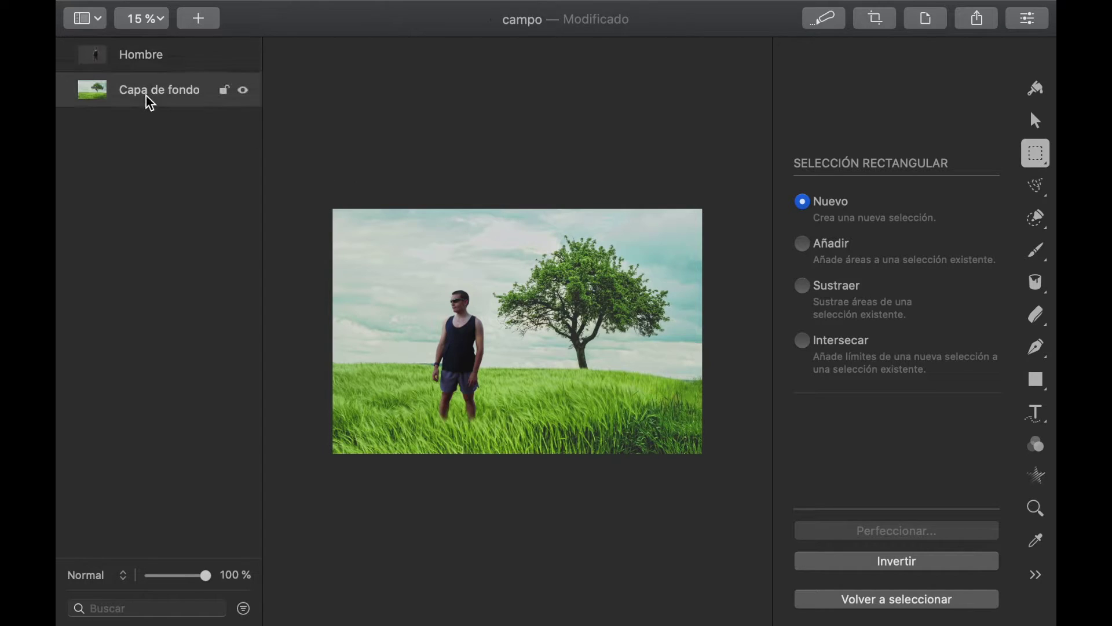
click(143, 55)
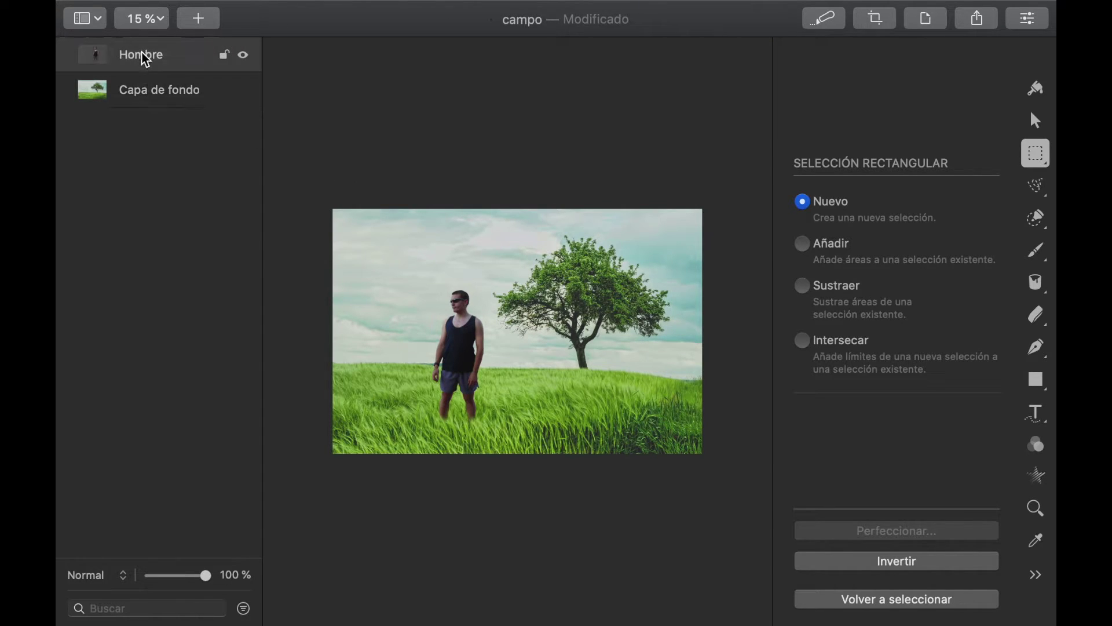
click(1038, 449)
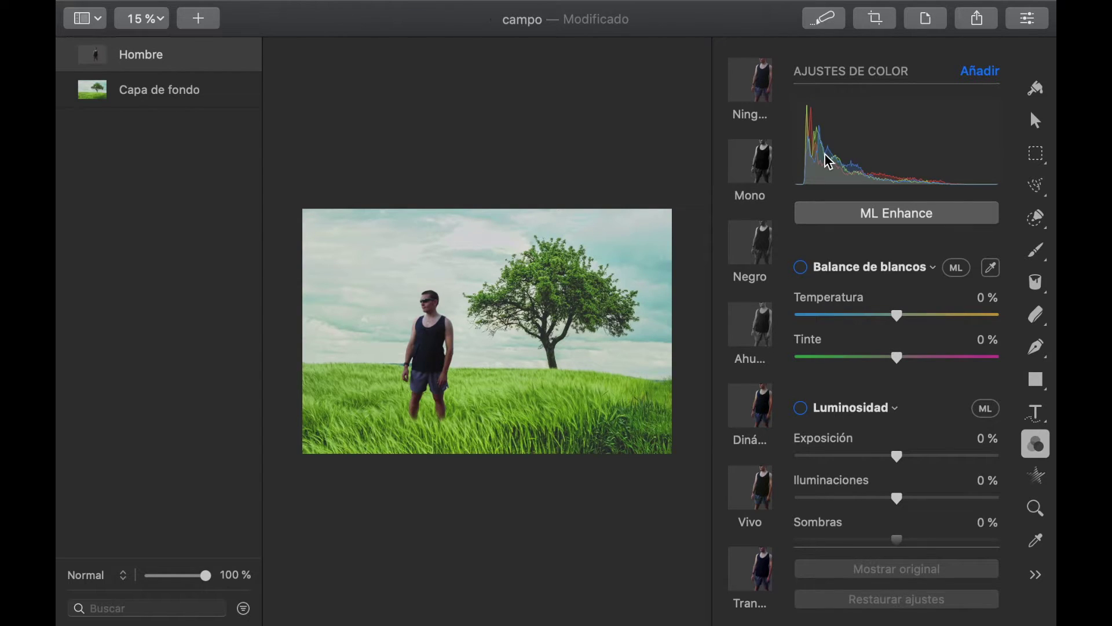
click(143, 94)
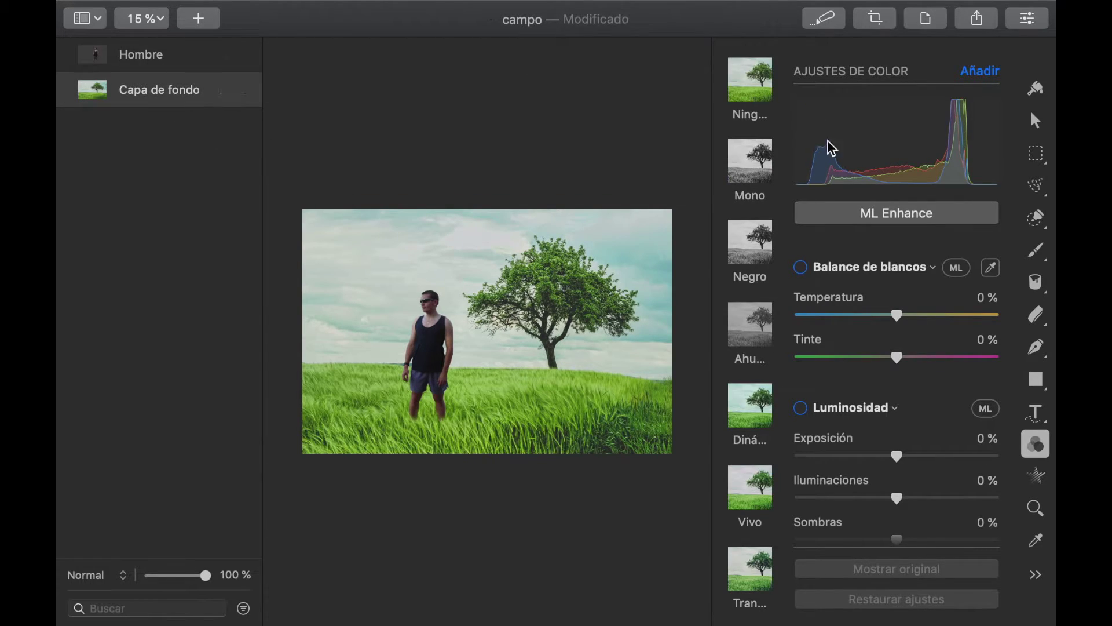
mouse_move(159, 55)
click(148, 60)
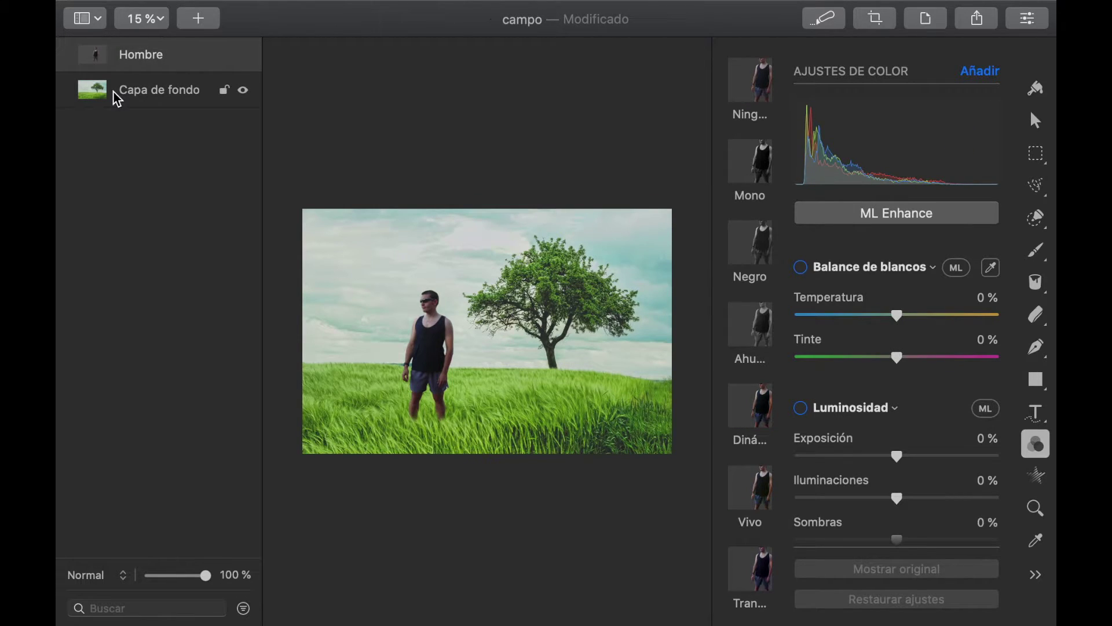
drag(117, 100, 873, 172)
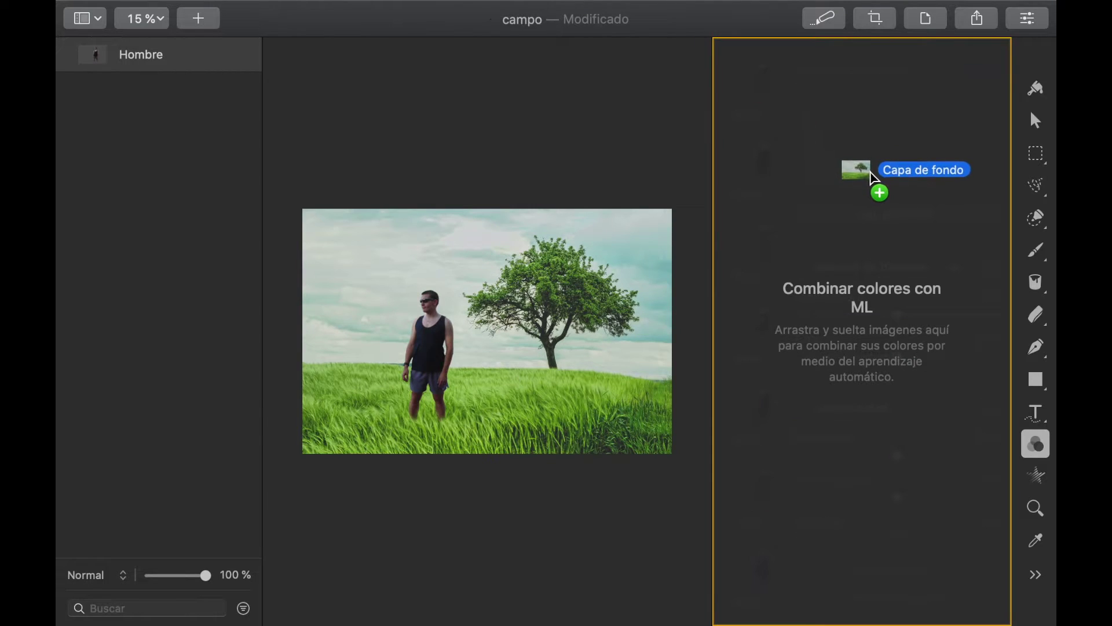
drag(870, 168, 872, 173)
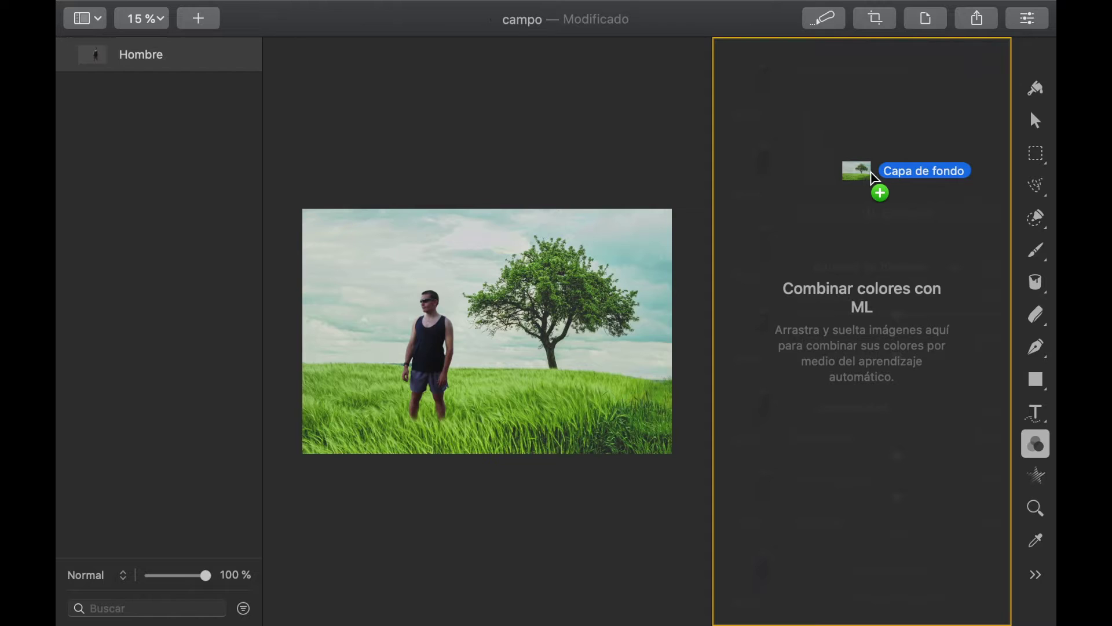
drag(871, 172, 872, 173)
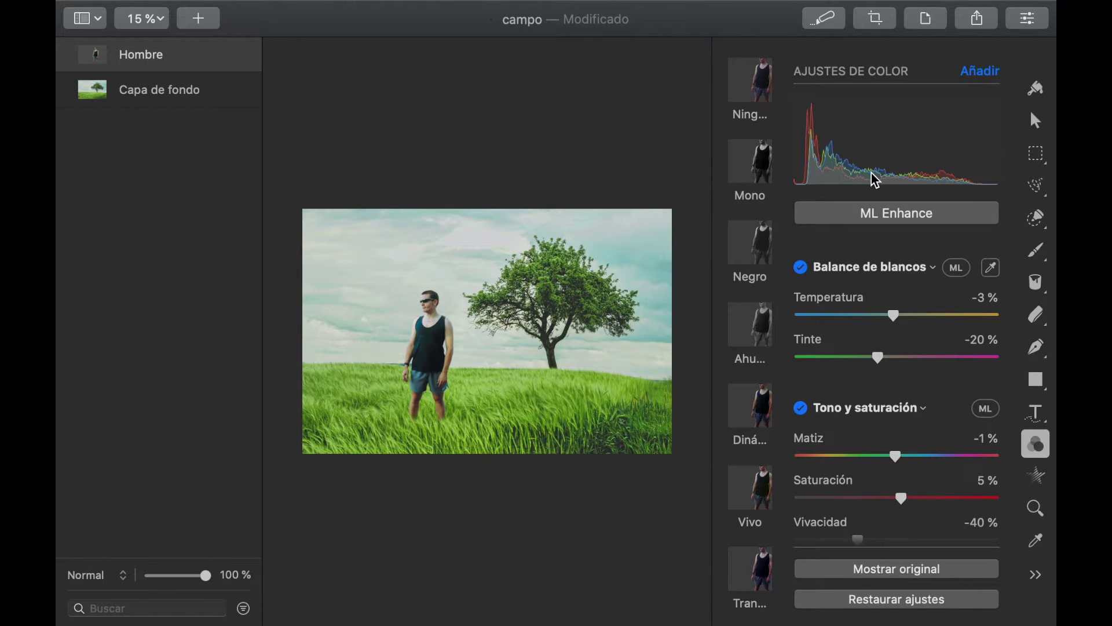
scroll(396, 354, up, 5)
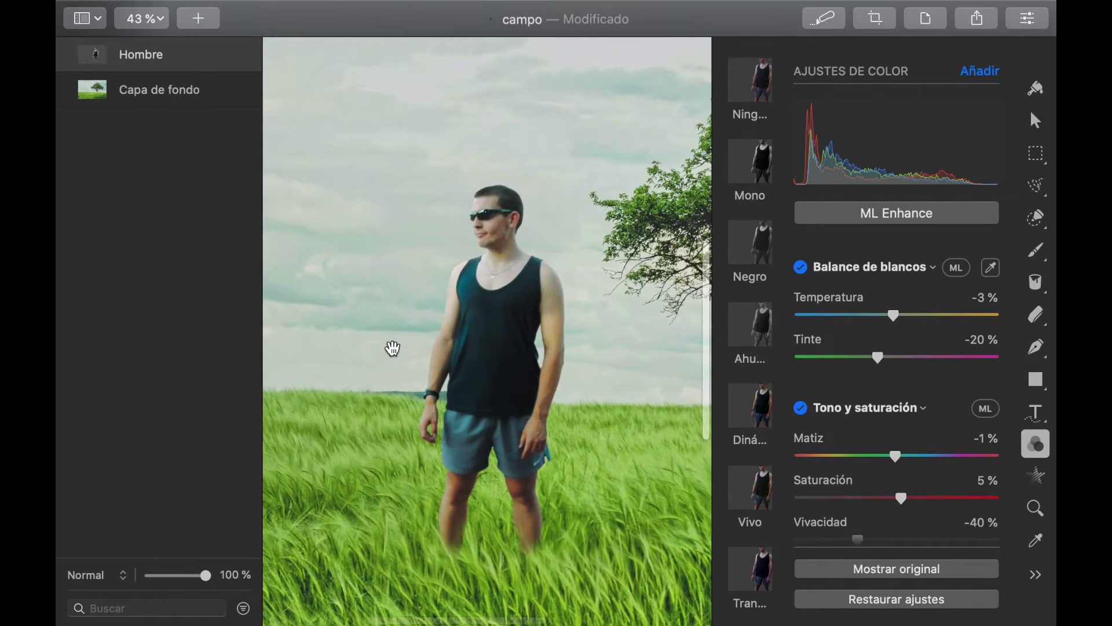
scroll(393, 349, down, 1)
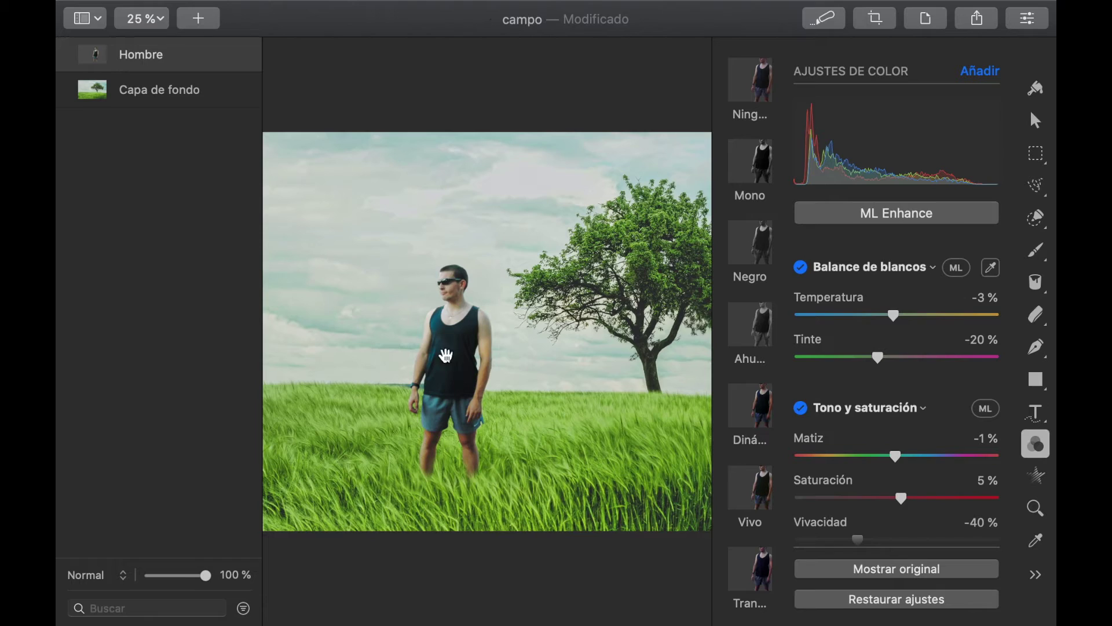
key(super+minus)
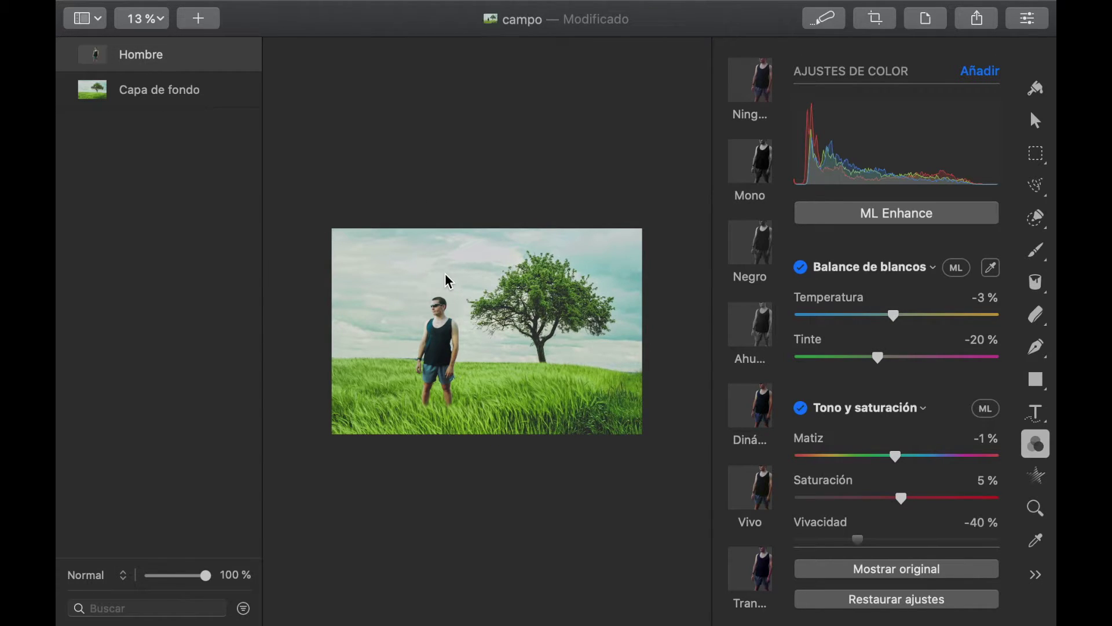
scroll(433, 383, up, 2)
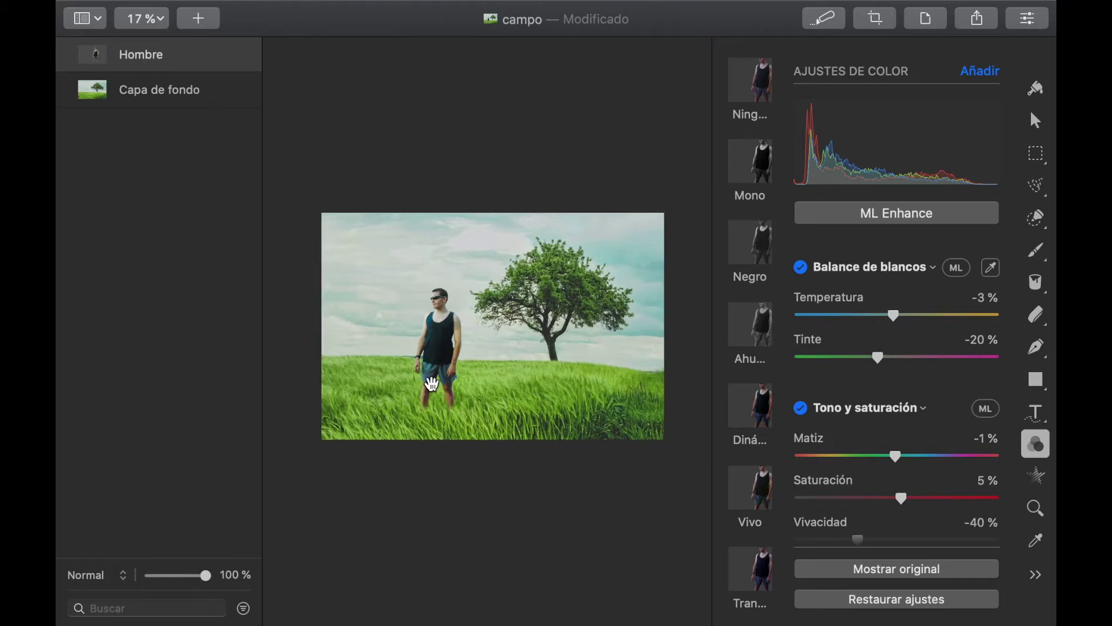
scroll(433, 383, up, 3)
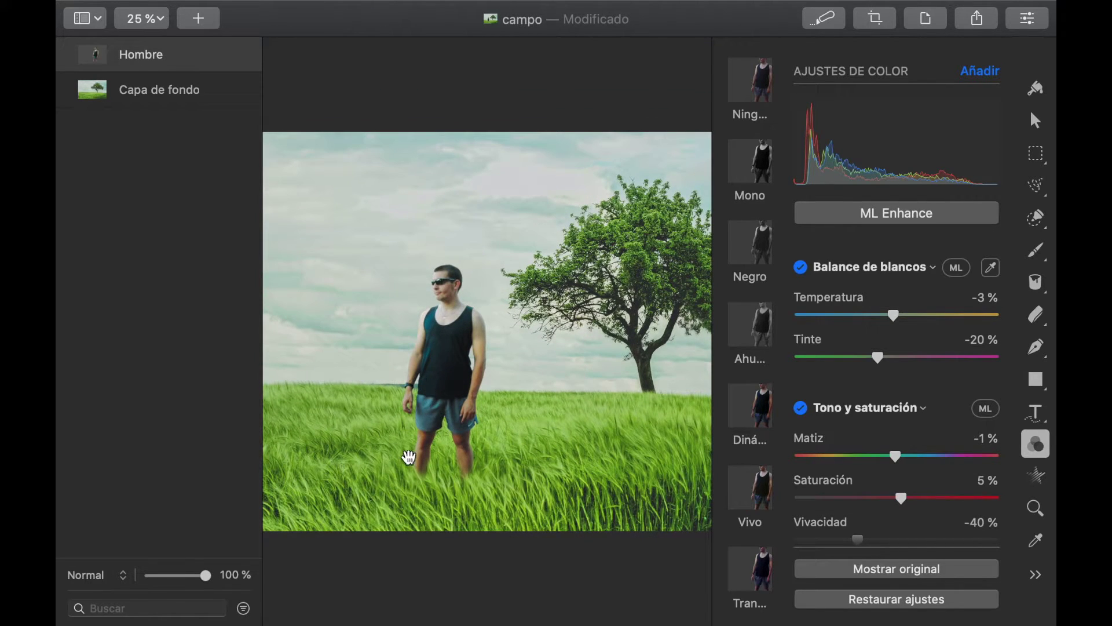
scroll(408, 455, up, 3)
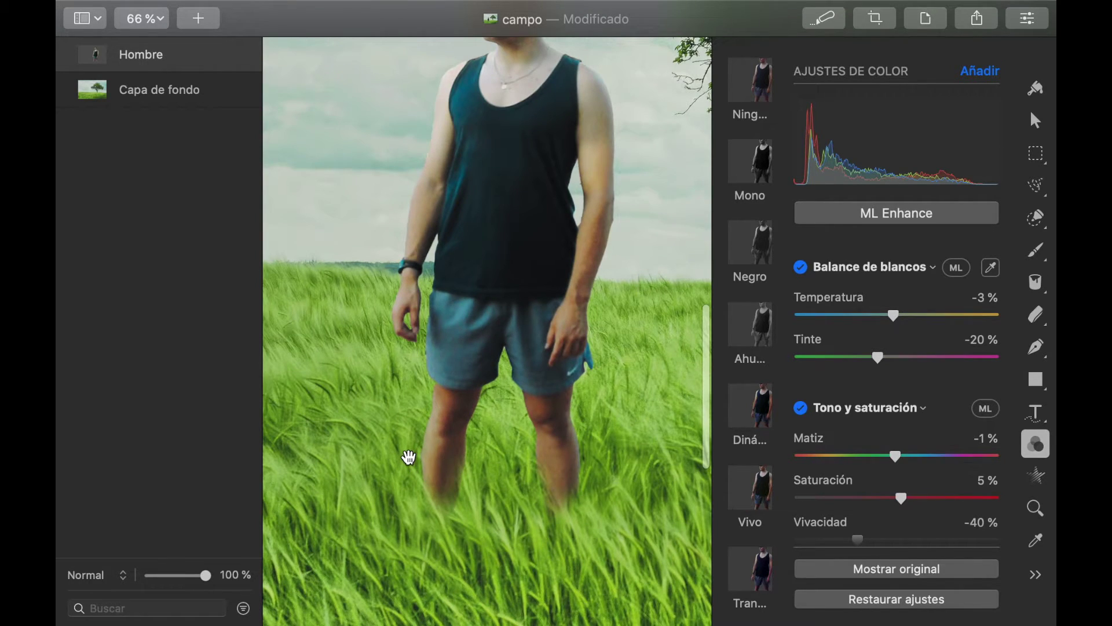
scroll(537, 297, down, 1)
scroll(537, 297, down, 2)
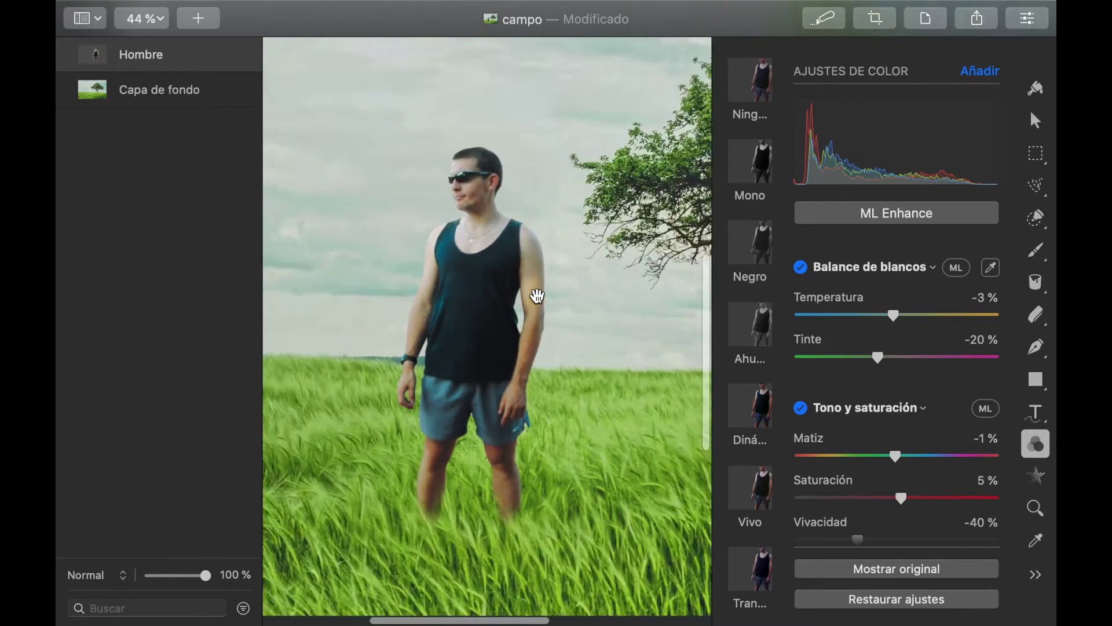
scroll(538, 297, down, 2)
scroll(538, 296, right, 2)
scroll(538, 297, right, 2)
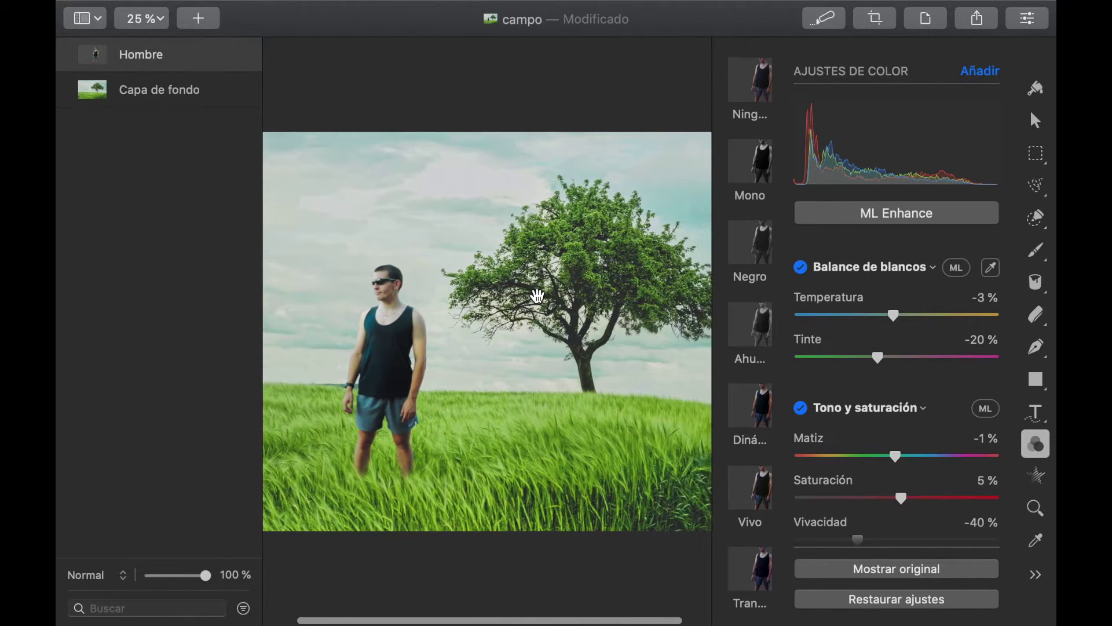
scroll(454, 313, down, 1)
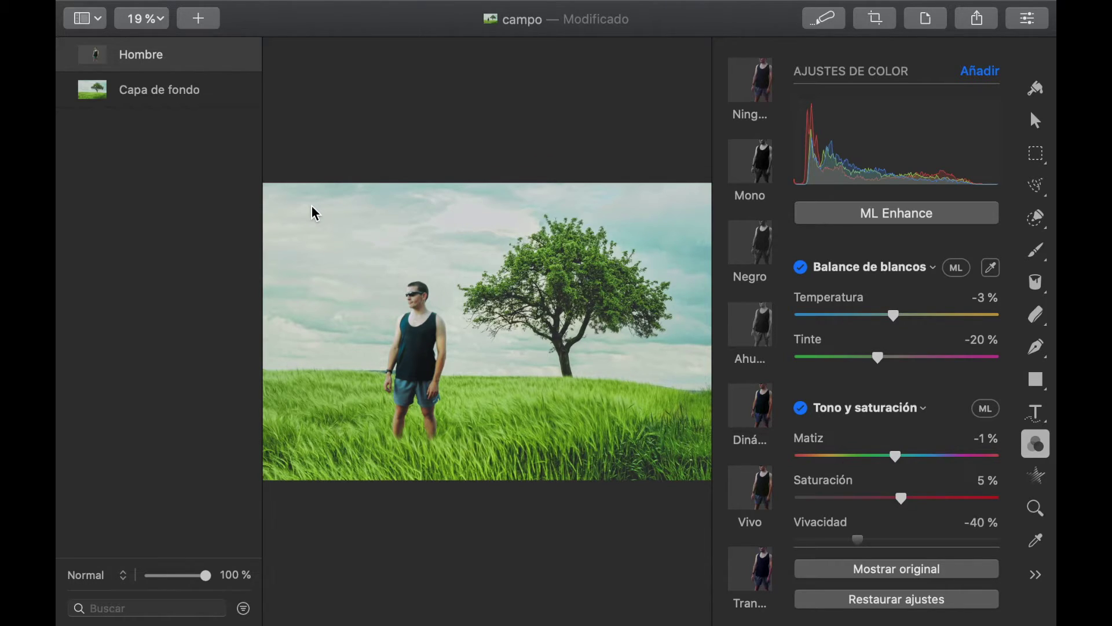
Copy the Hombre and Capa de fondo layers and paste them as duplicates.
mouse_move(155, 54)
click(148, 92)
right_click(146, 89)
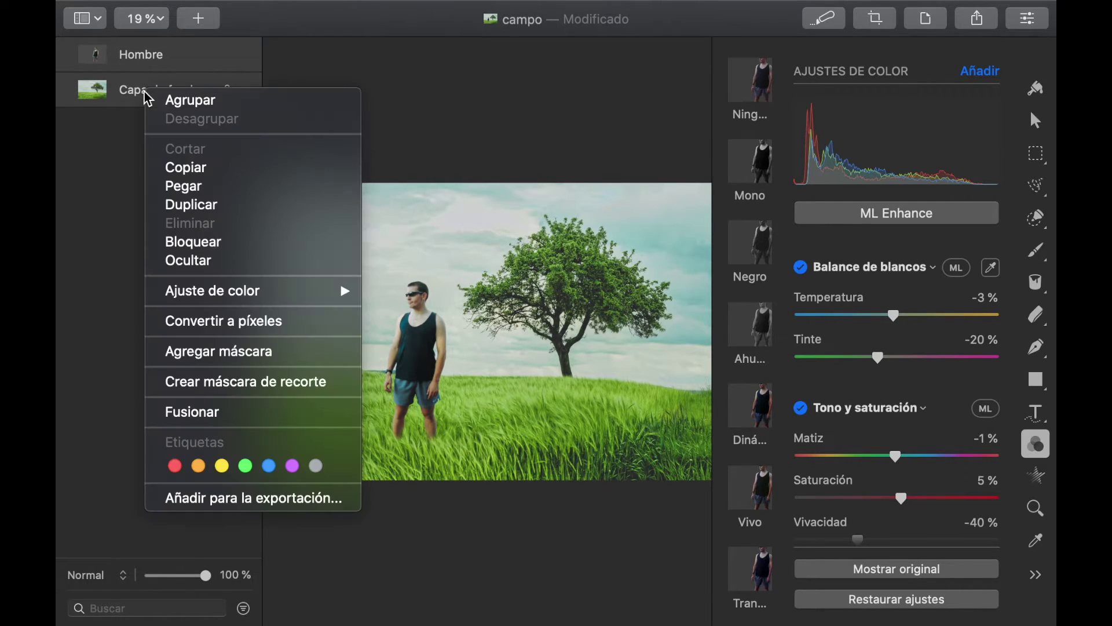
click(189, 170)
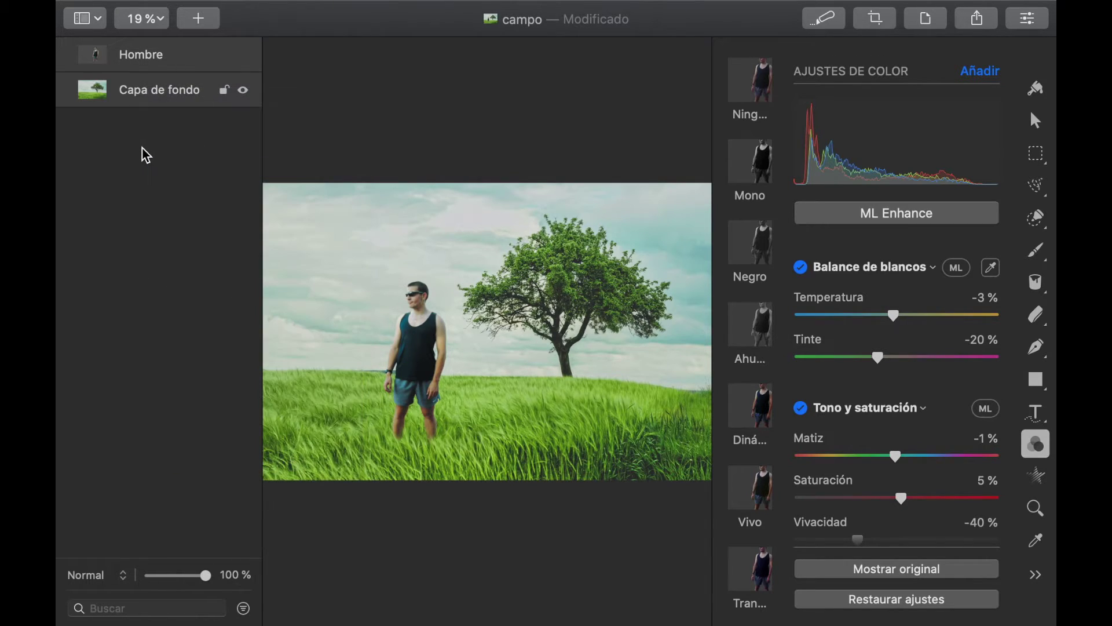
right_click(150, 164)
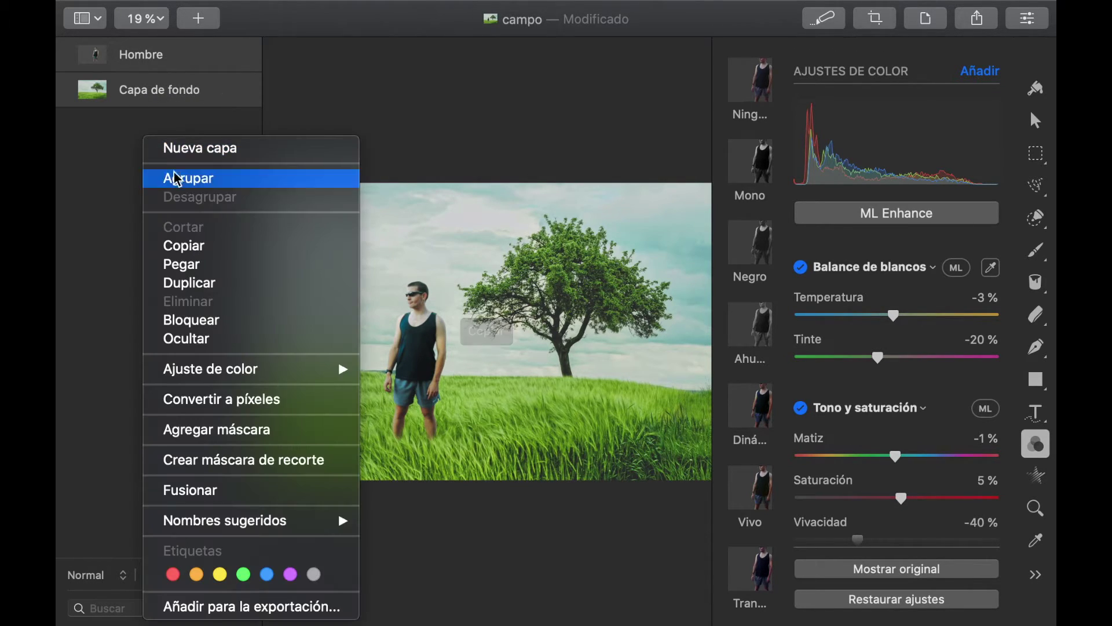
click(182, 265)
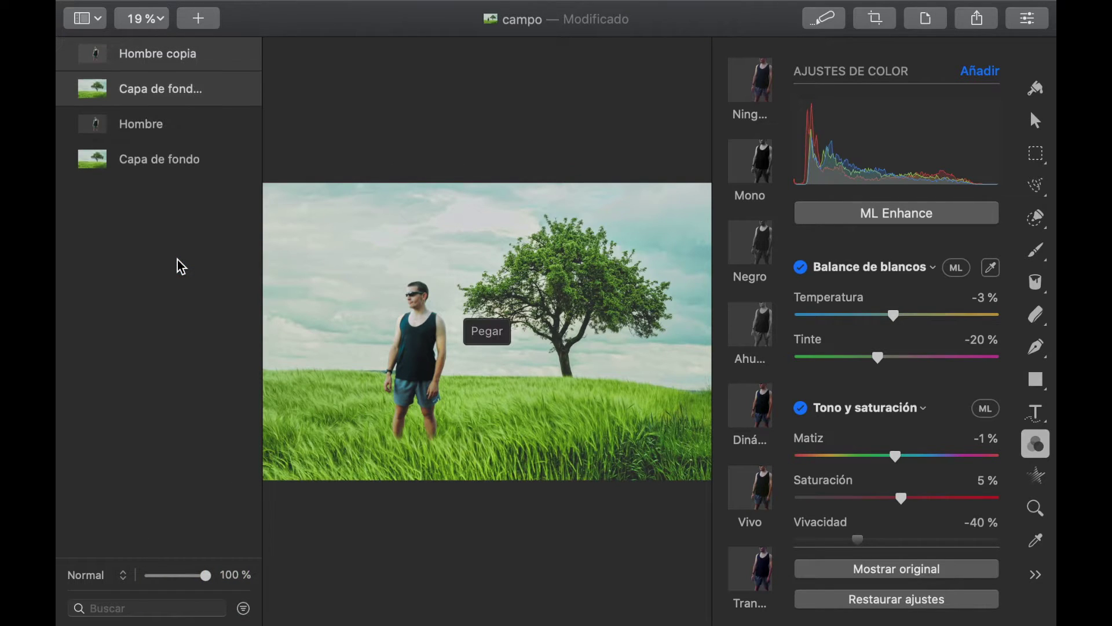
Hide the original layers and merge the pasted copies into 'Hombre copia' with Fusionar.
click(174, 92)
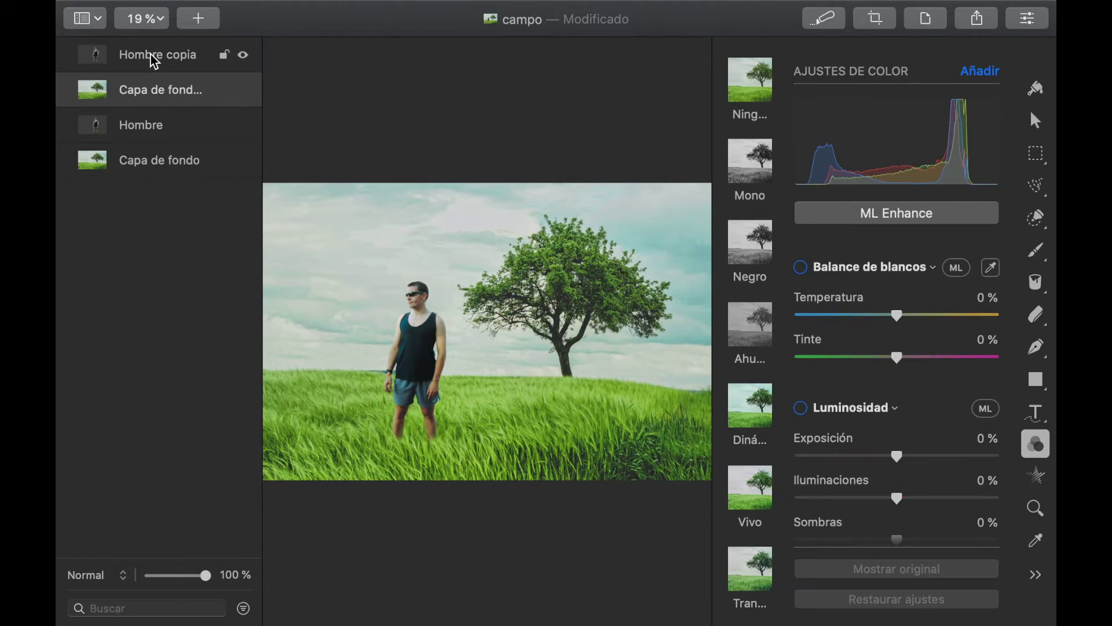
click(155, 62)
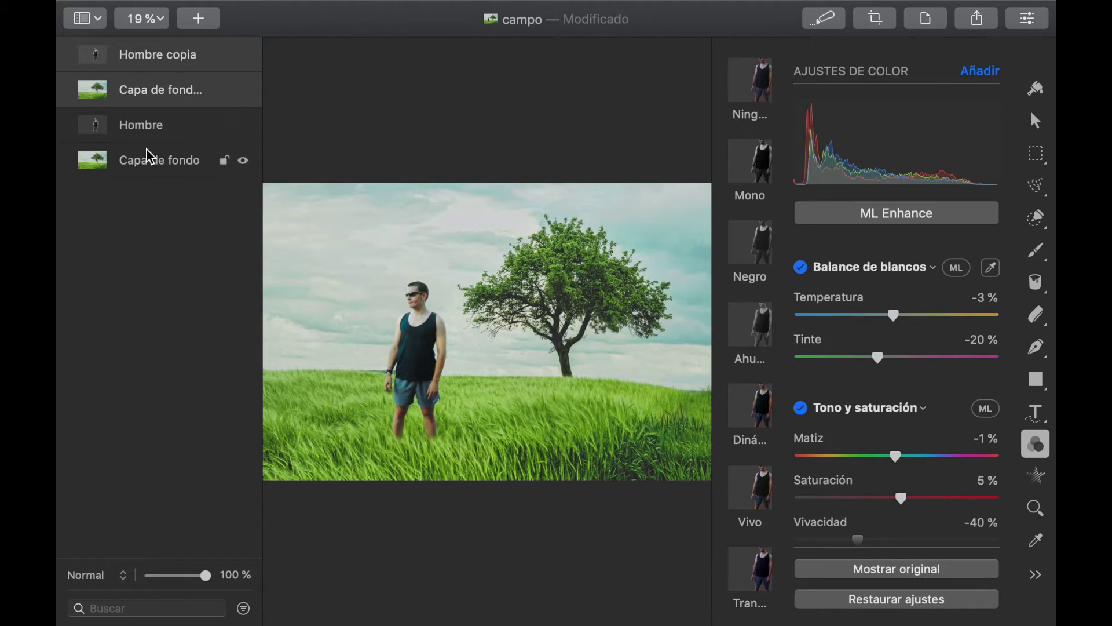
click(243, 125)
click(243, 161)
right_click(159, 86)
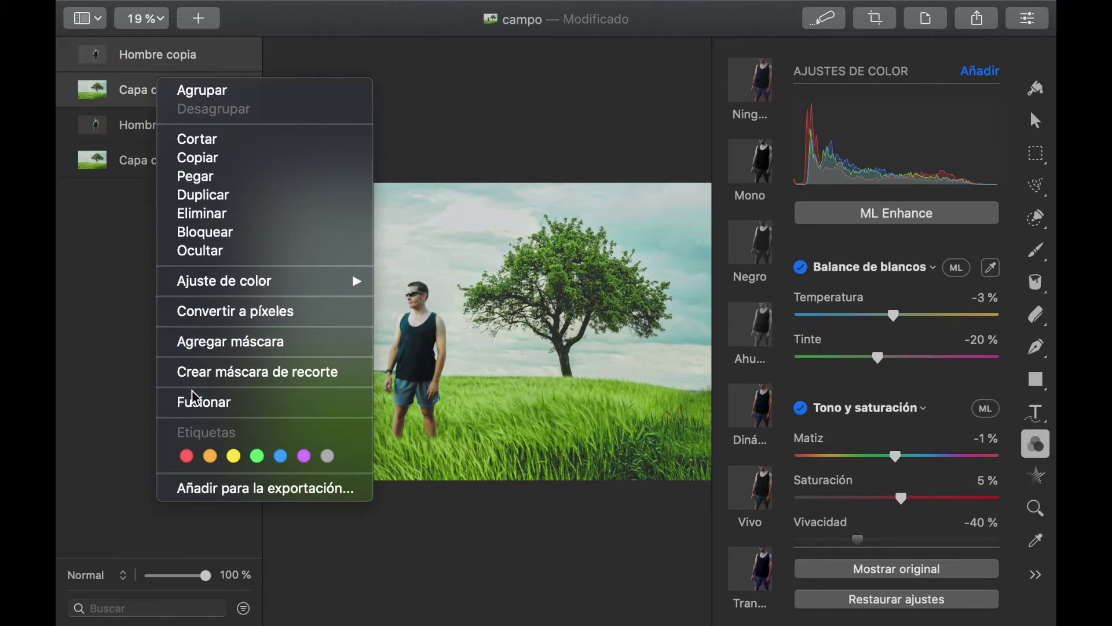
click(196, 407)
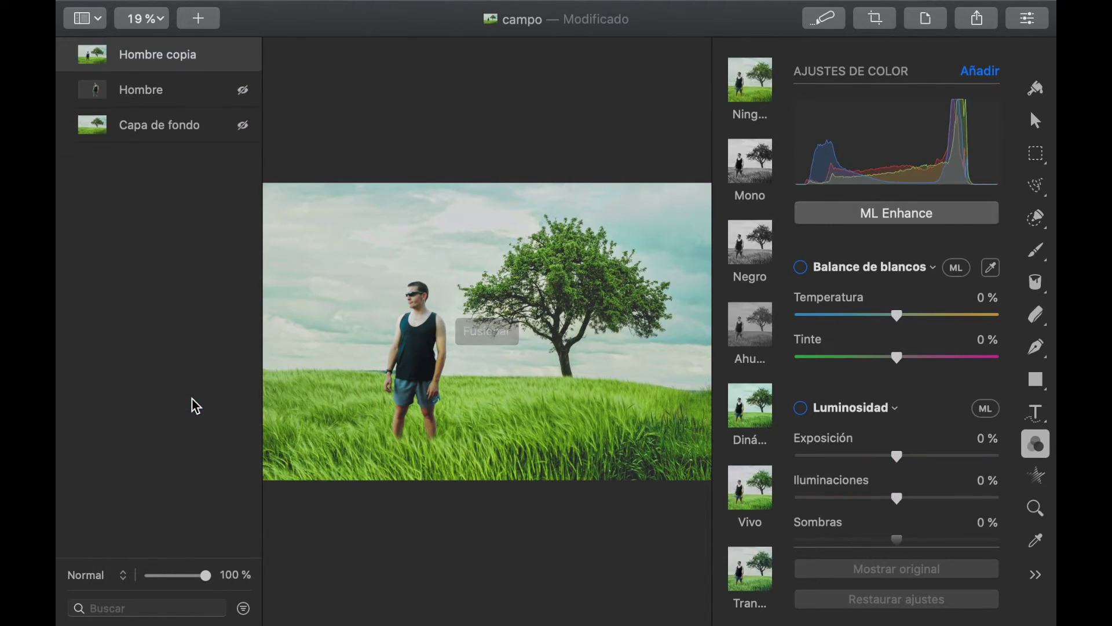
mouse_move(157, 55)
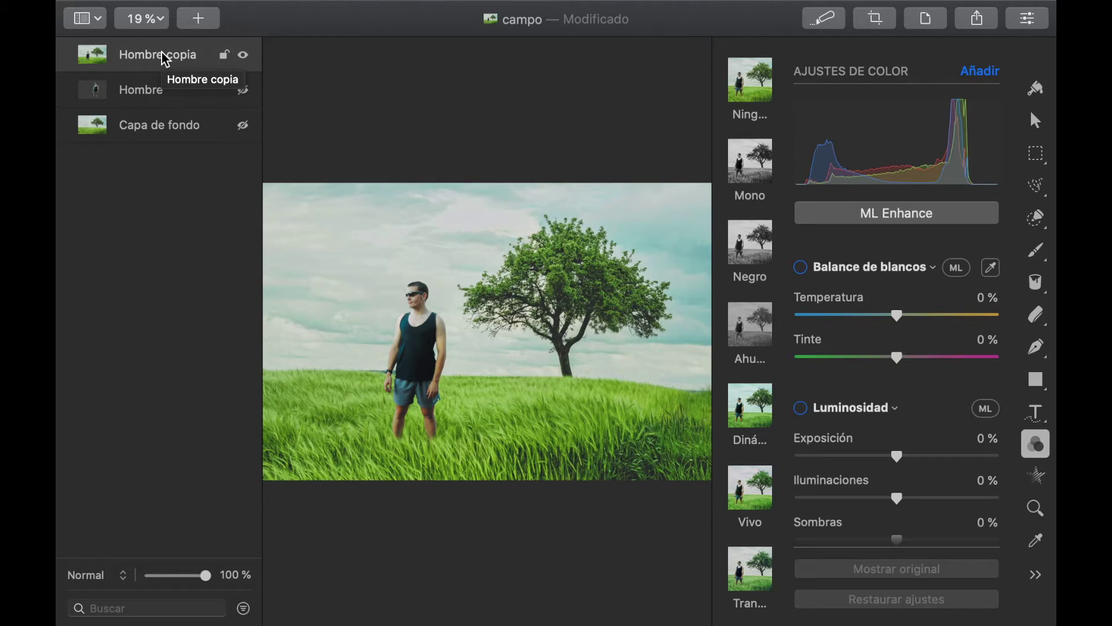
Preview the Mono, Negro, foggy grey, Dinámico, Vivo, Transición and Ruidoso colour presets.
click(754, 97)
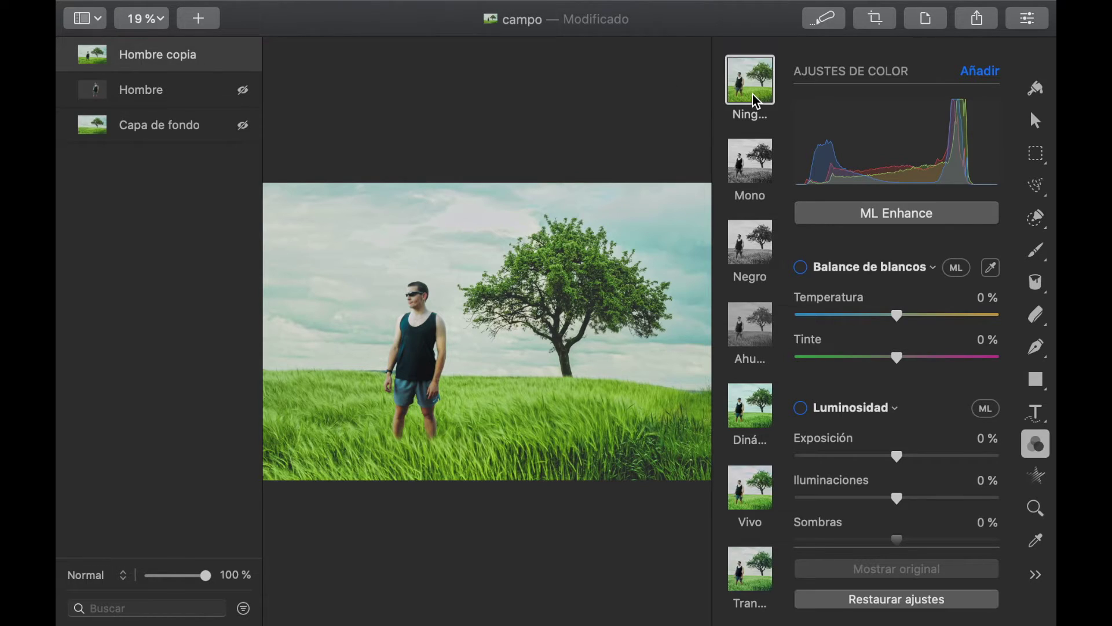
click(755, 168)
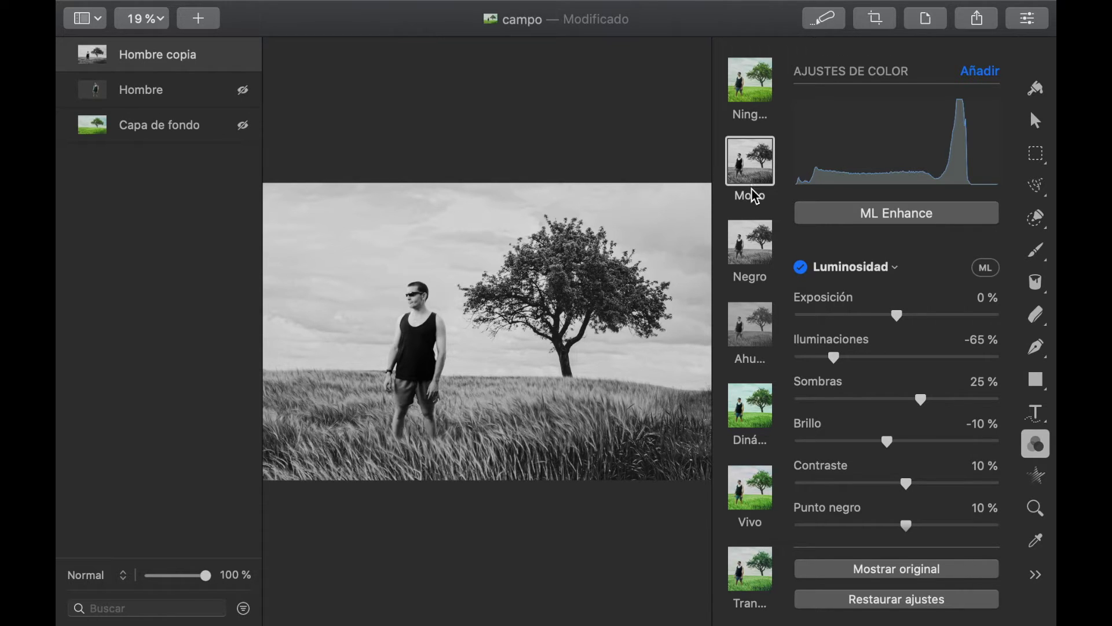
click(746, 258)
scroll(746, 258, down, 1)
click(746, 296)
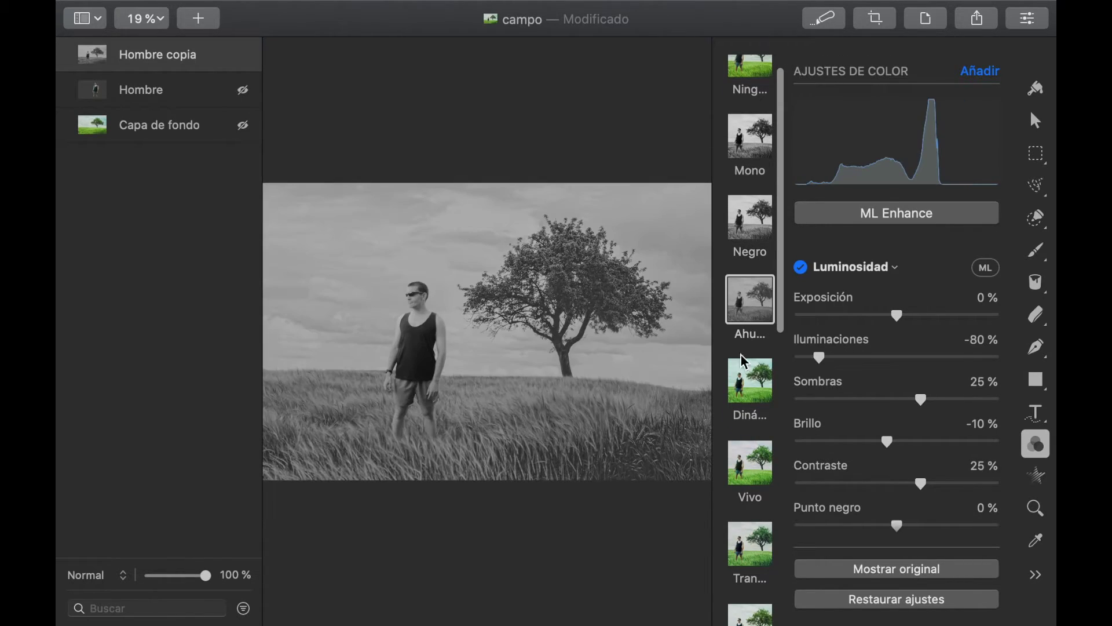
click(747, 380)
scroll(747, 382, down, 1)
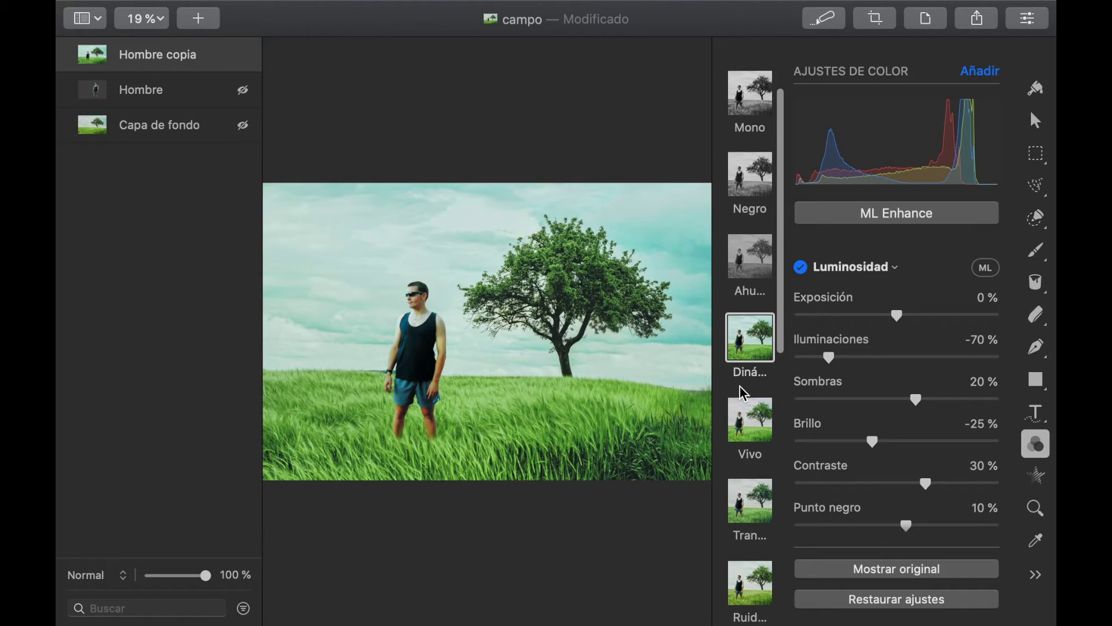
click(744, 439)
scroll(744, 440, down, 1)
click(742, 451)
scroll(743, 455, down, 1)
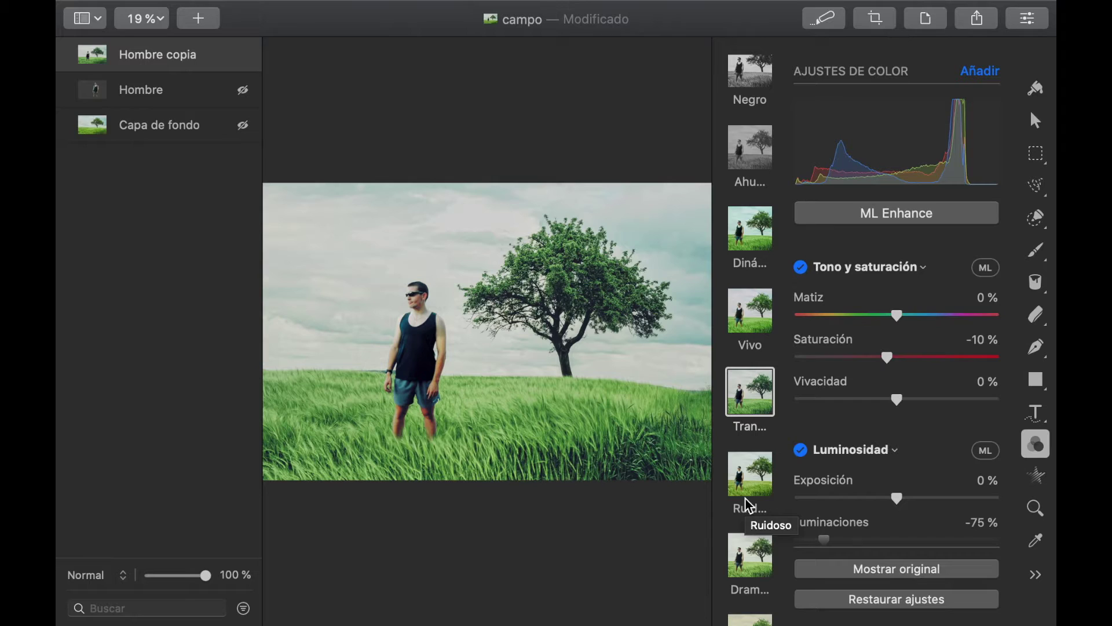
scroll(749, 506, down, 1)
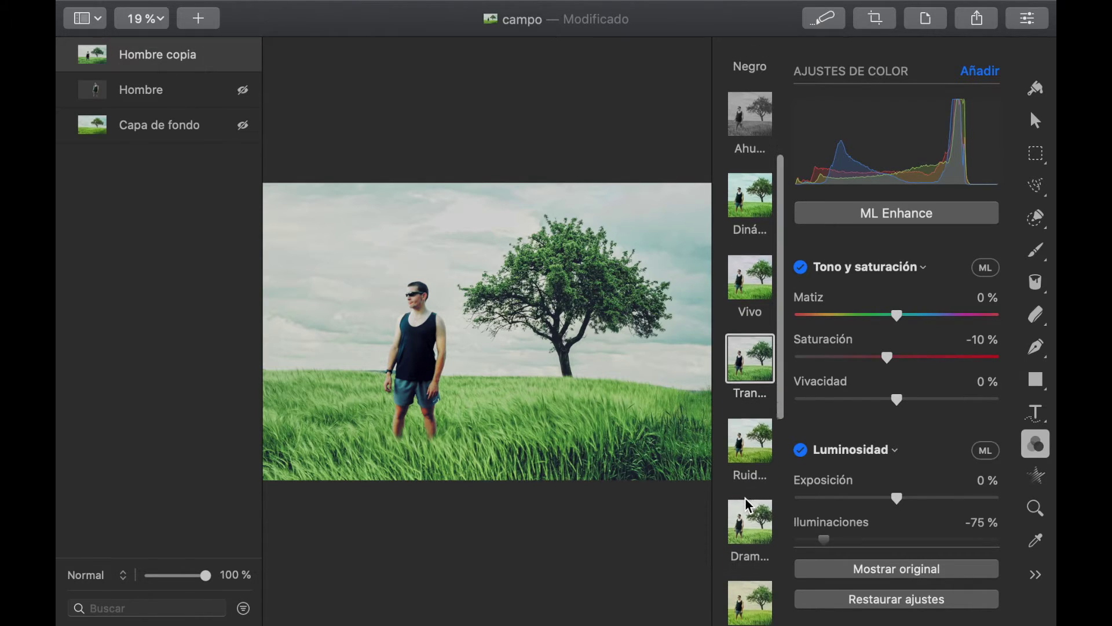
click(746, 496)
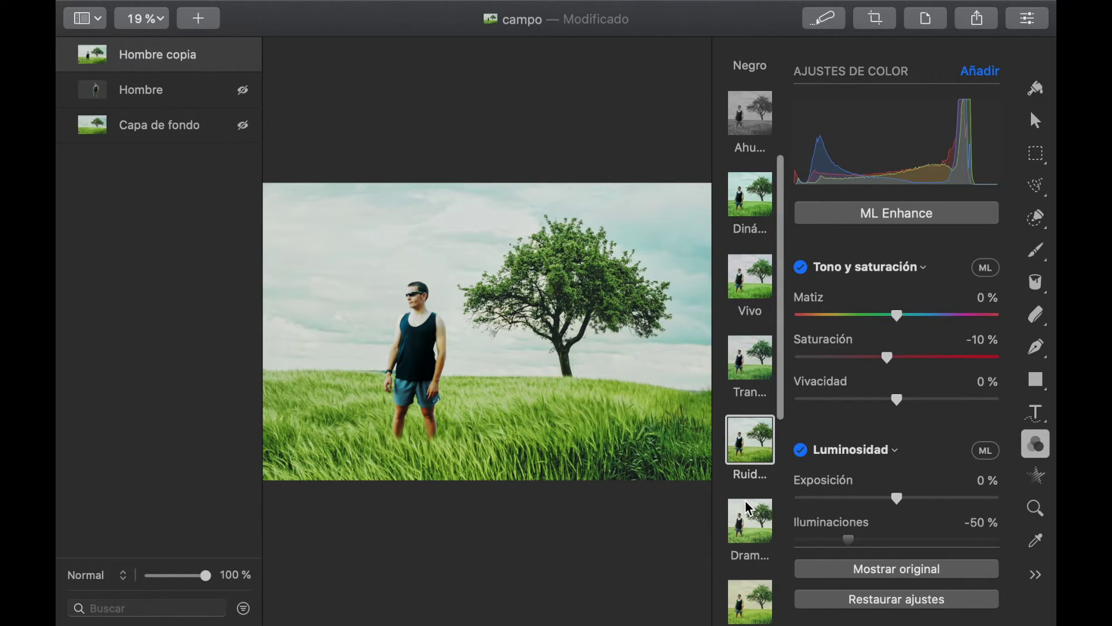
Try the dramatic, Fuego, vintage and Frío colour presets, finally applying Suave.
scroll(746, 501, down, 1)
click(753, 479)
scroll(753, 479, down, 1)
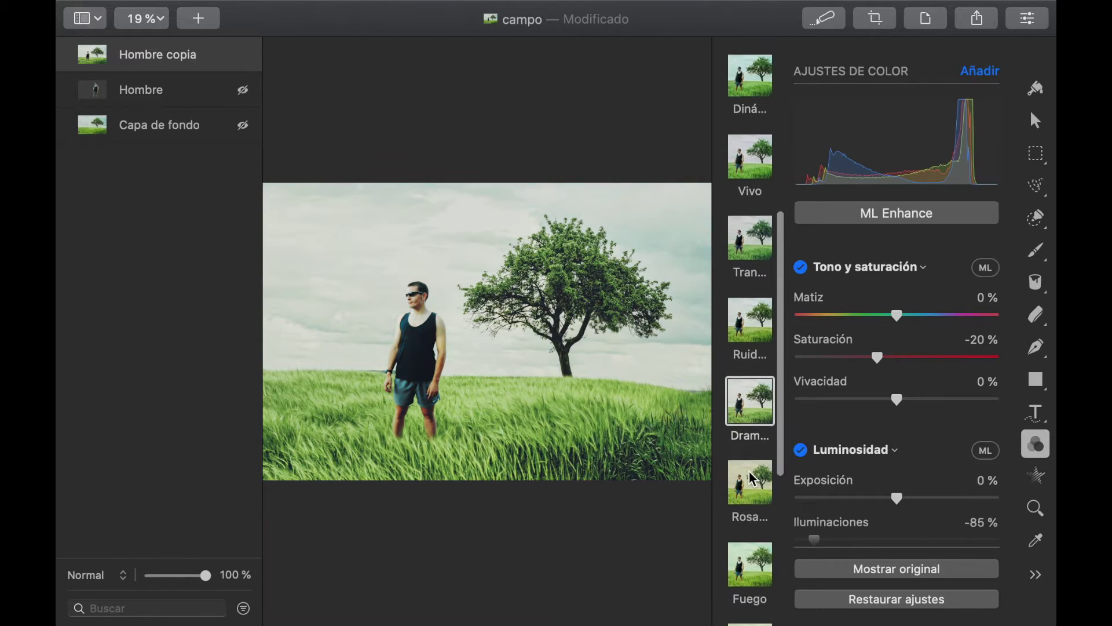
scroll(754, 479, down, 2)
click(751, 342)
click(755, 415)
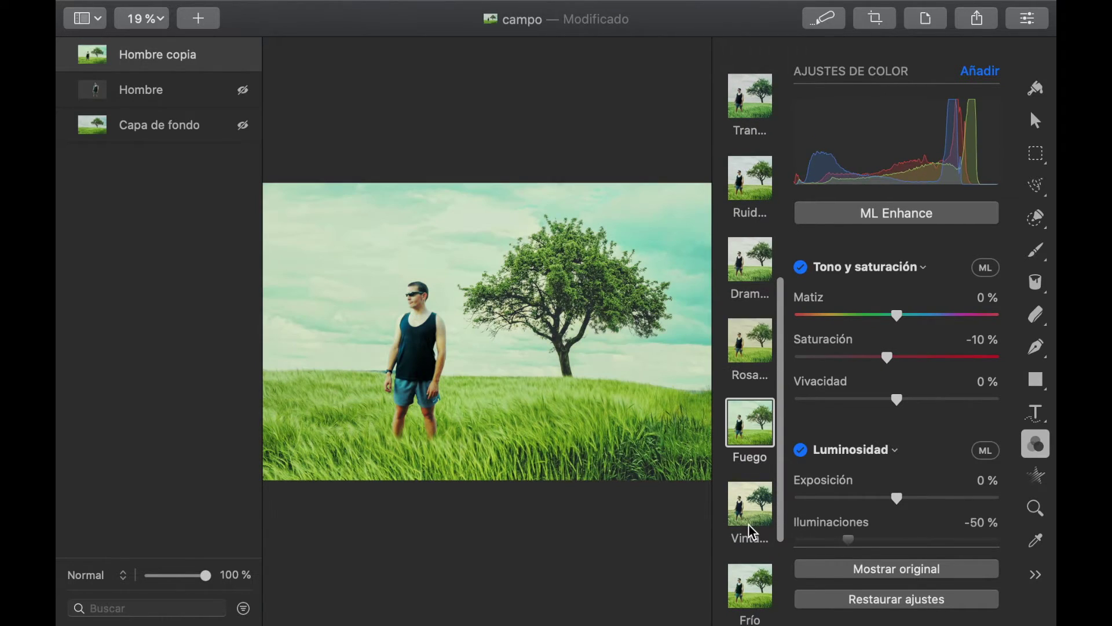
click(740, 368)
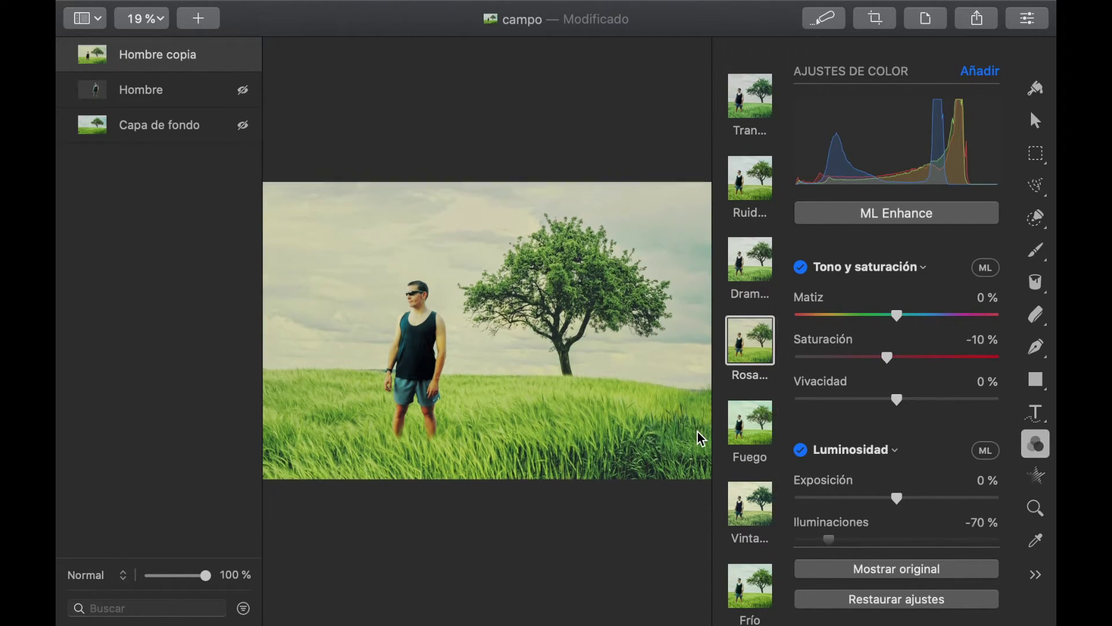
scroll(702, 439, down, 1)
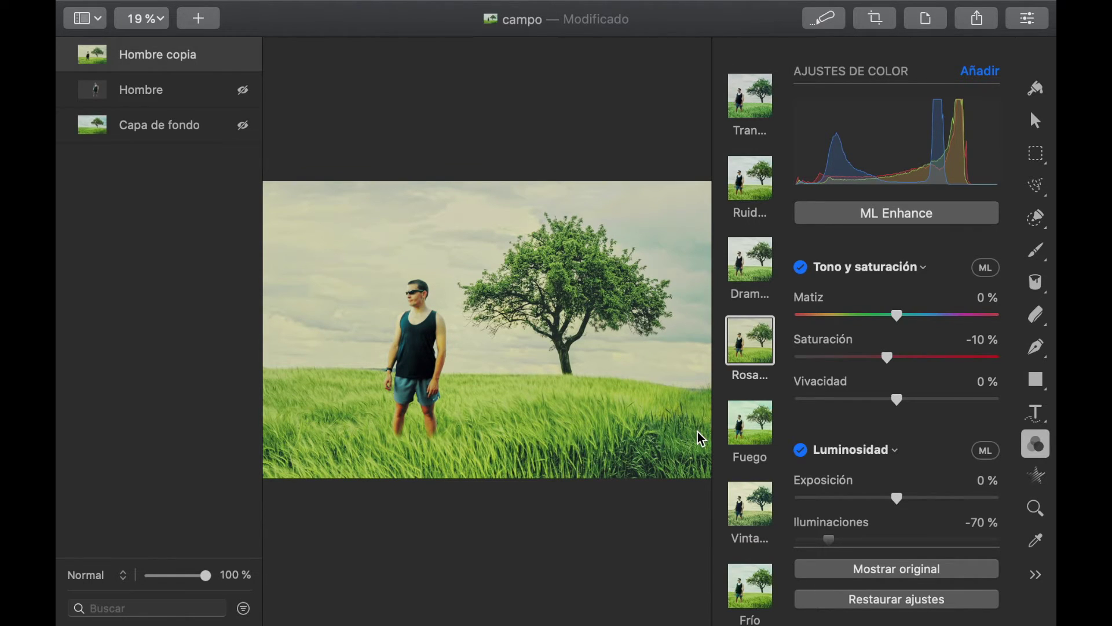
scroll(748, 481, down, 3)
click(750, 443)
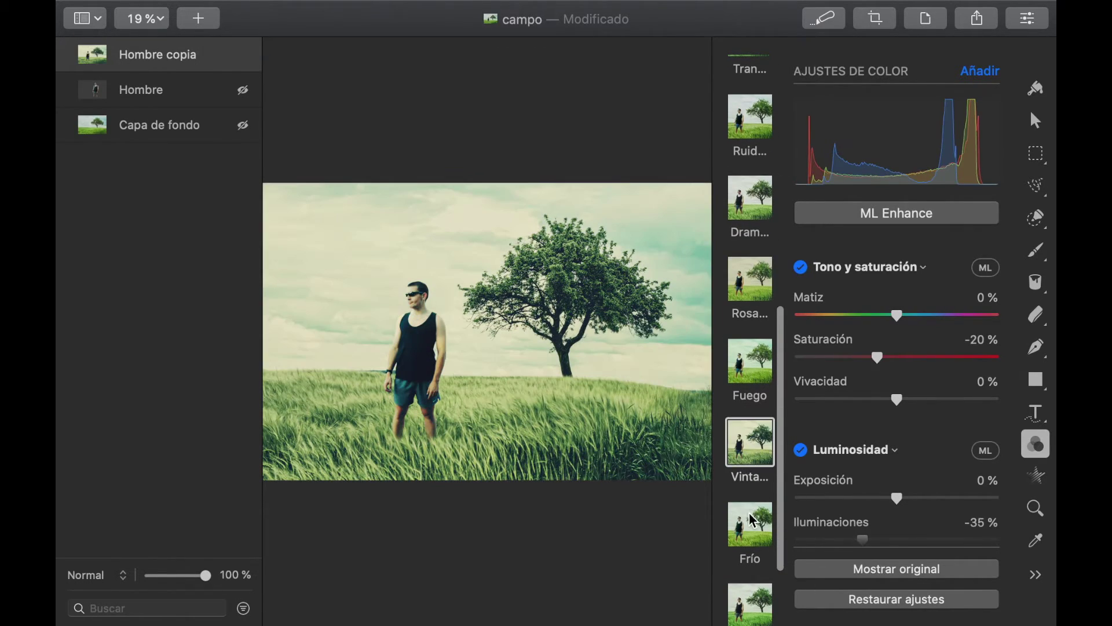
scroll(644, 540, down, 1)
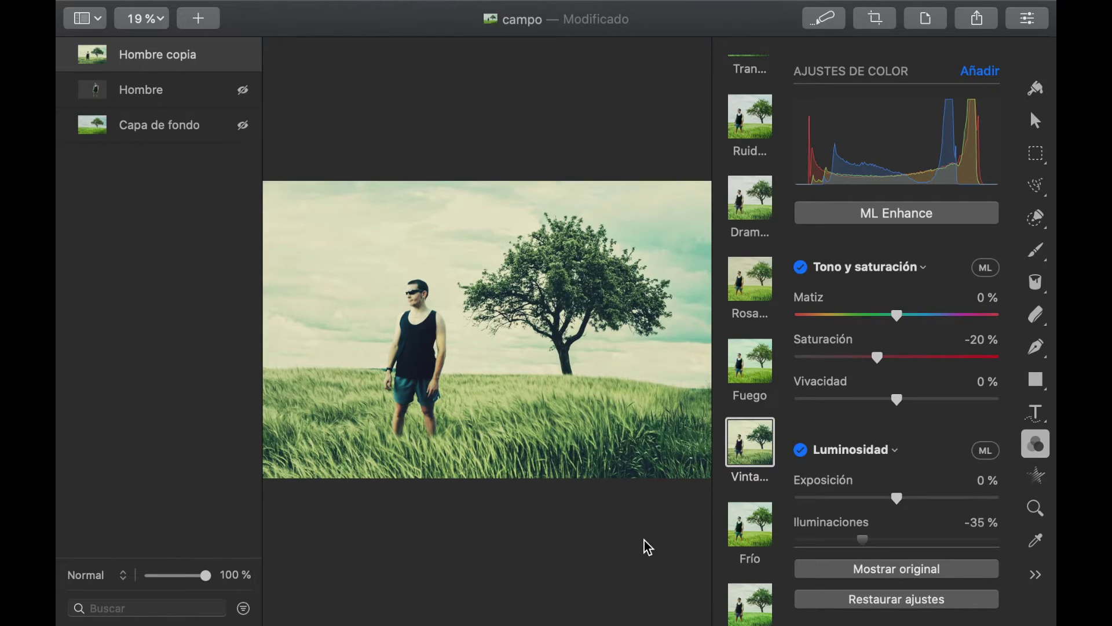
click(753, 528)
scroll(744, 550, down, 3)
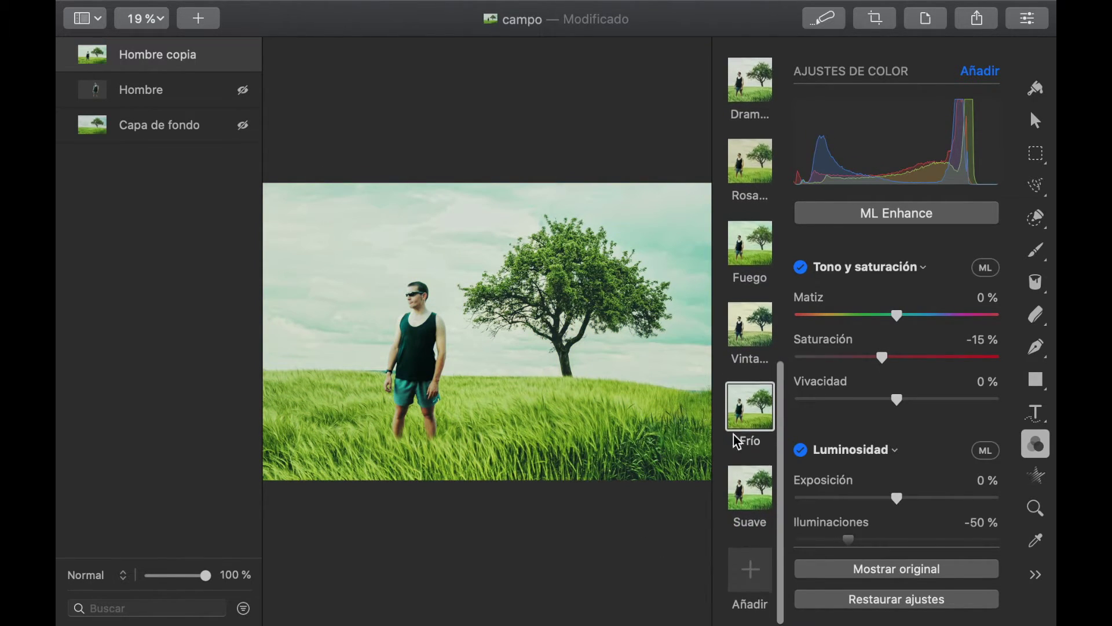
click(755, 500)
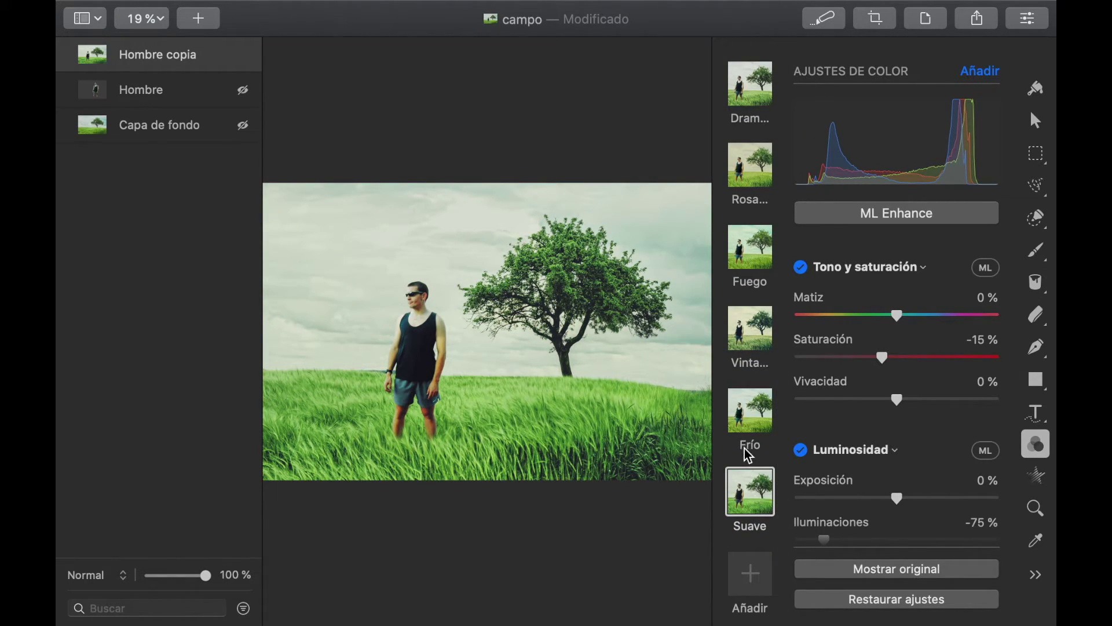
click(1043, 482)
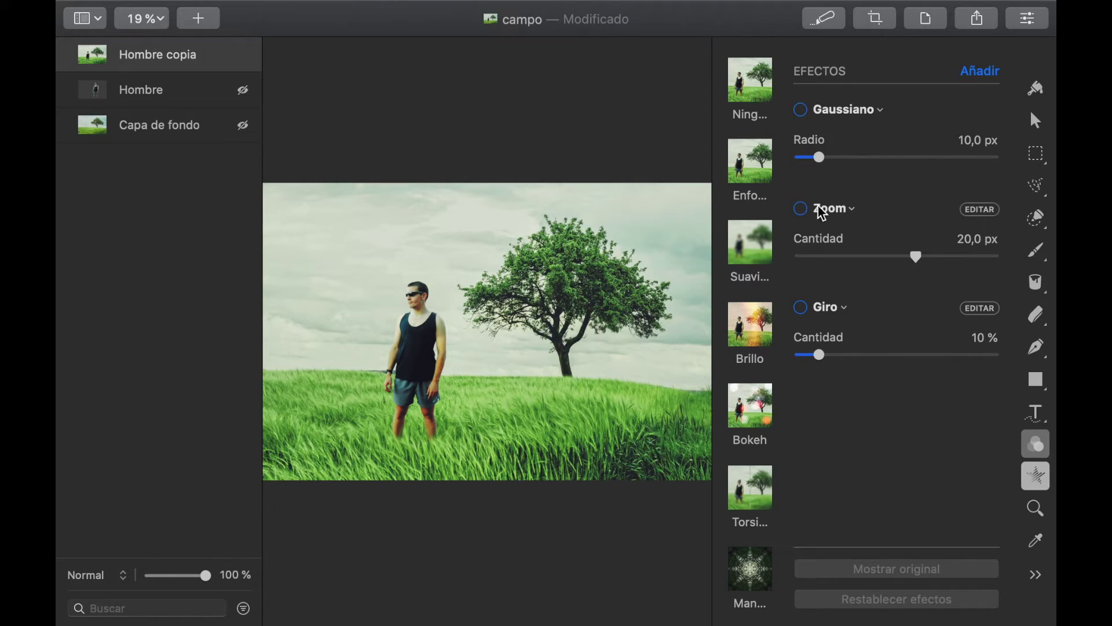
Apply the Enfocar preset and try luminance sharpening radius values of 20 px and 7,6 px.
click(751, 167)
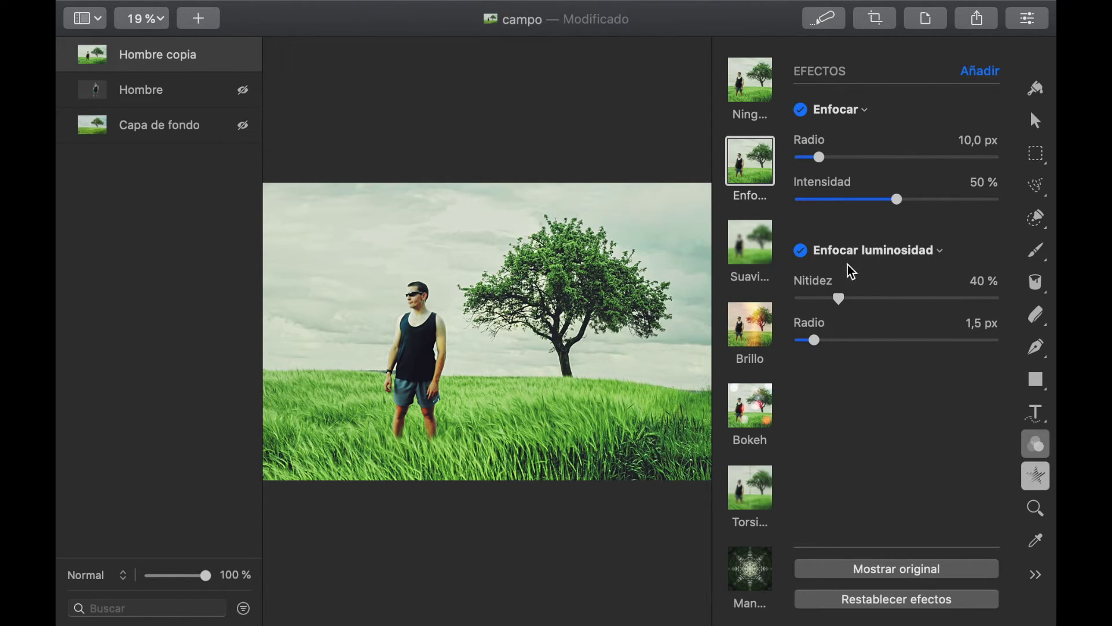
mouse_move(839, 299)
mouse_down()
mouse_move(962, 313)
mouse_move(1037, 306)
mouse_up()
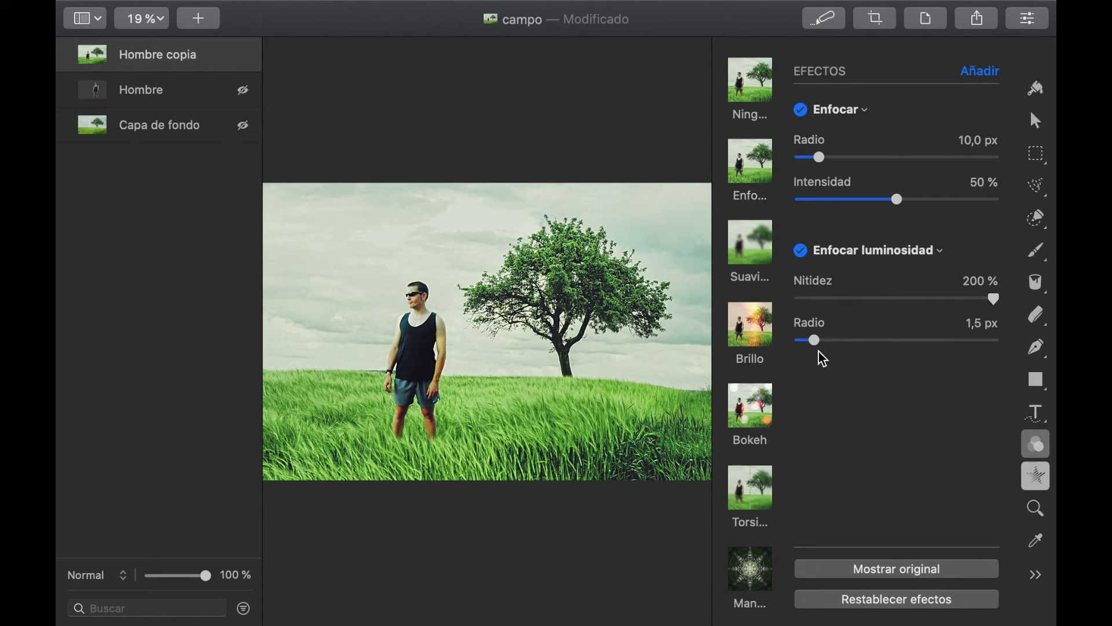
drag(818, 341, 1056, 346)
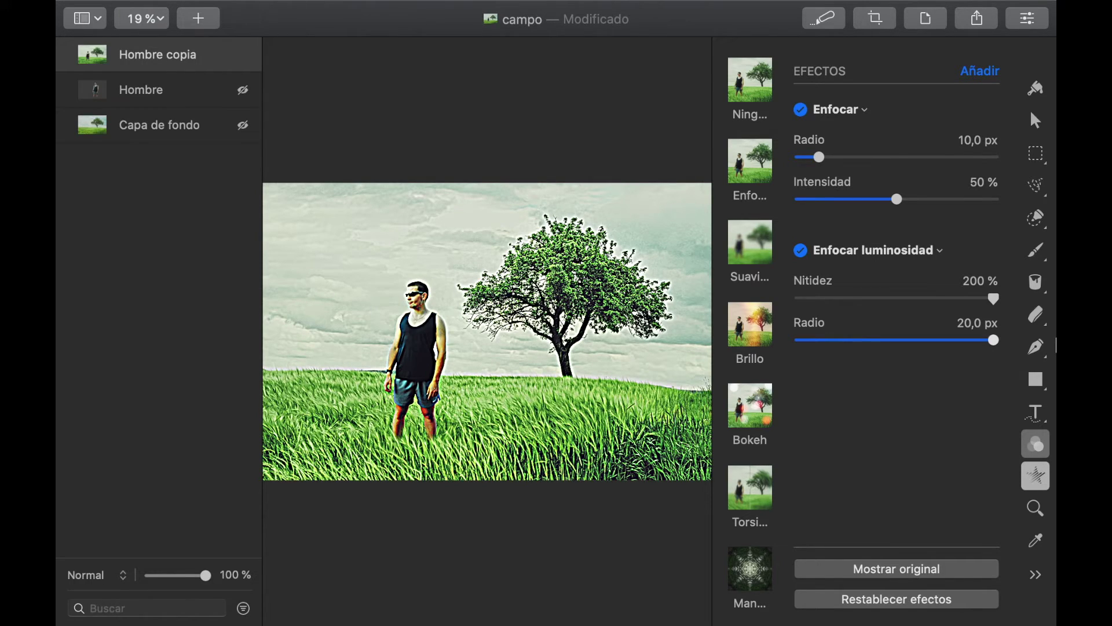
drag(997, 340, 875, 341)
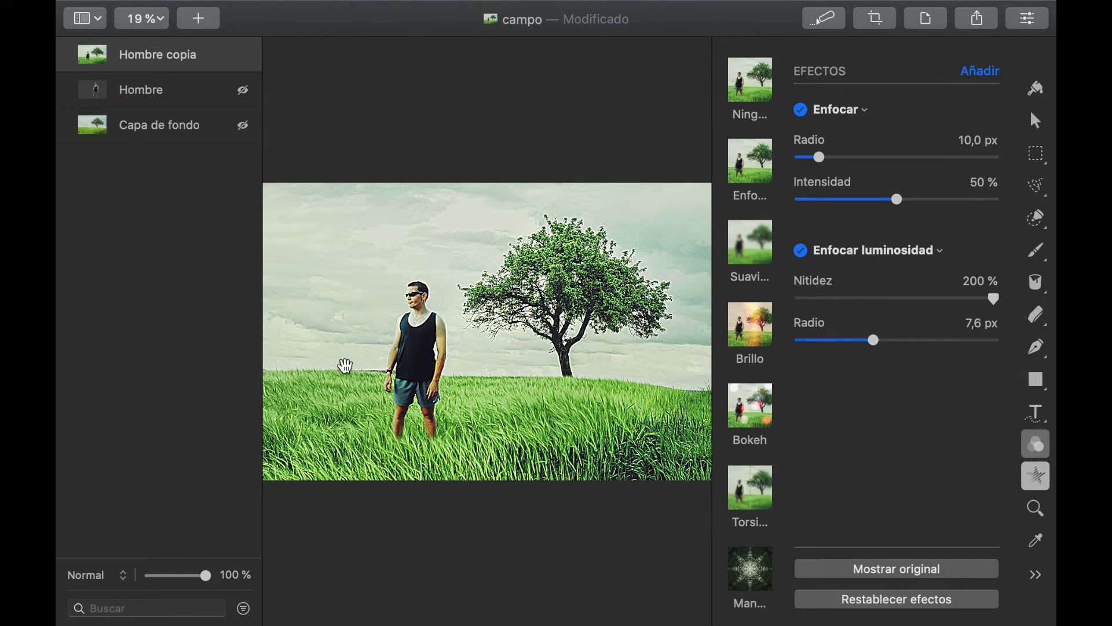
scroll(346, 367, up, 5)
scroll(427, 344, up, 5)
scroll(429, 333, down, 5)
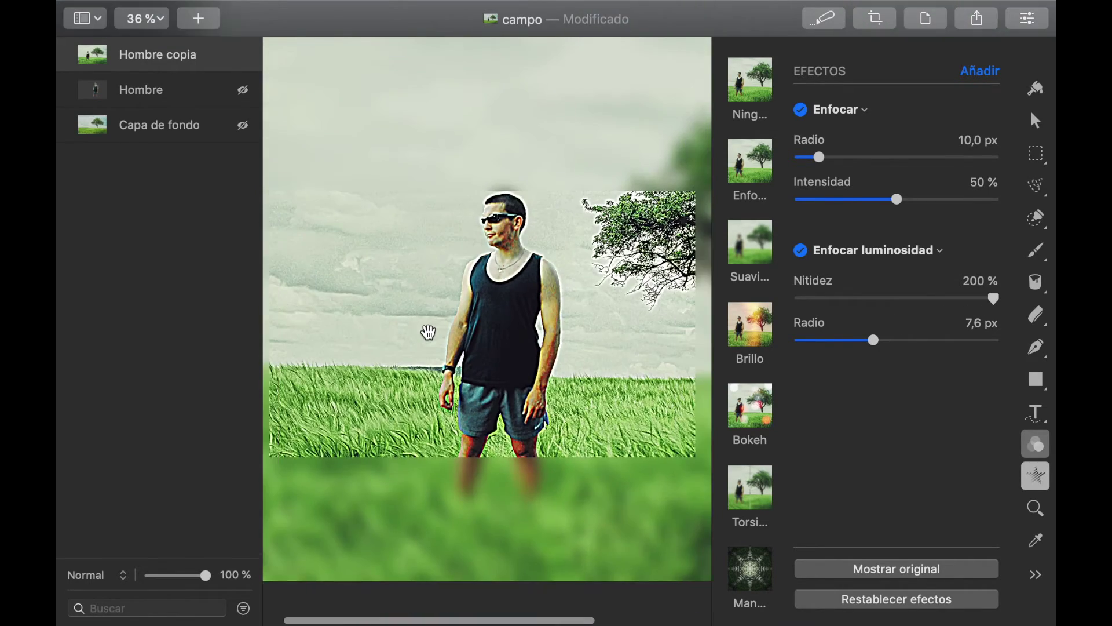
scroll(427, 333, down, 2)
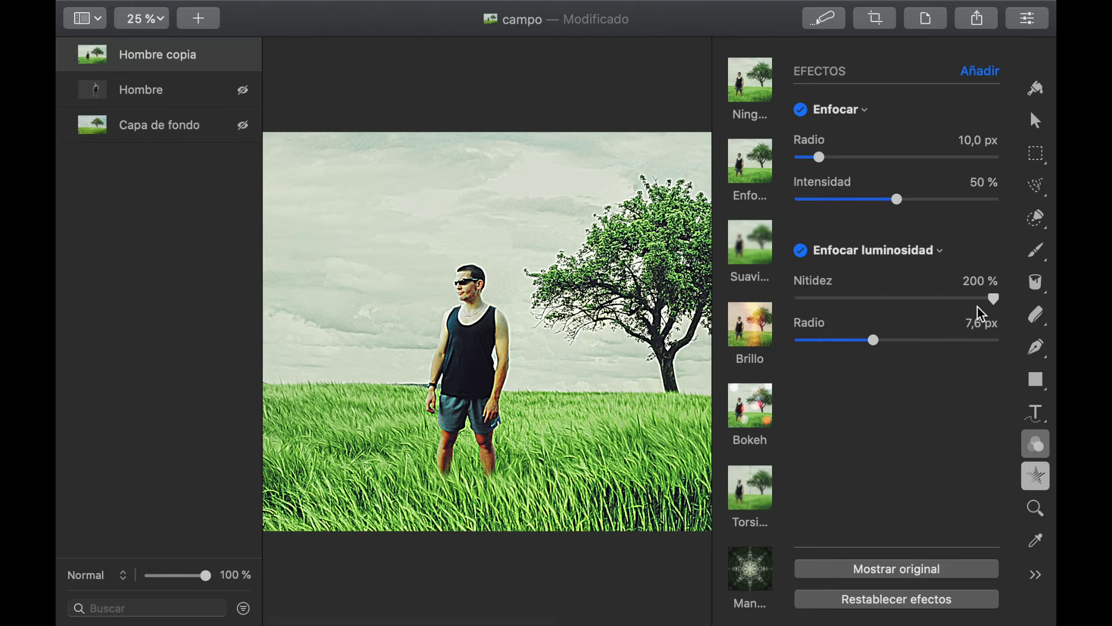
Switch off Enfocar luminosidad and set Enfocar radius to 100 px and intensity to 100%.
drag(995, 299, 883, 306)
click(802, 250)
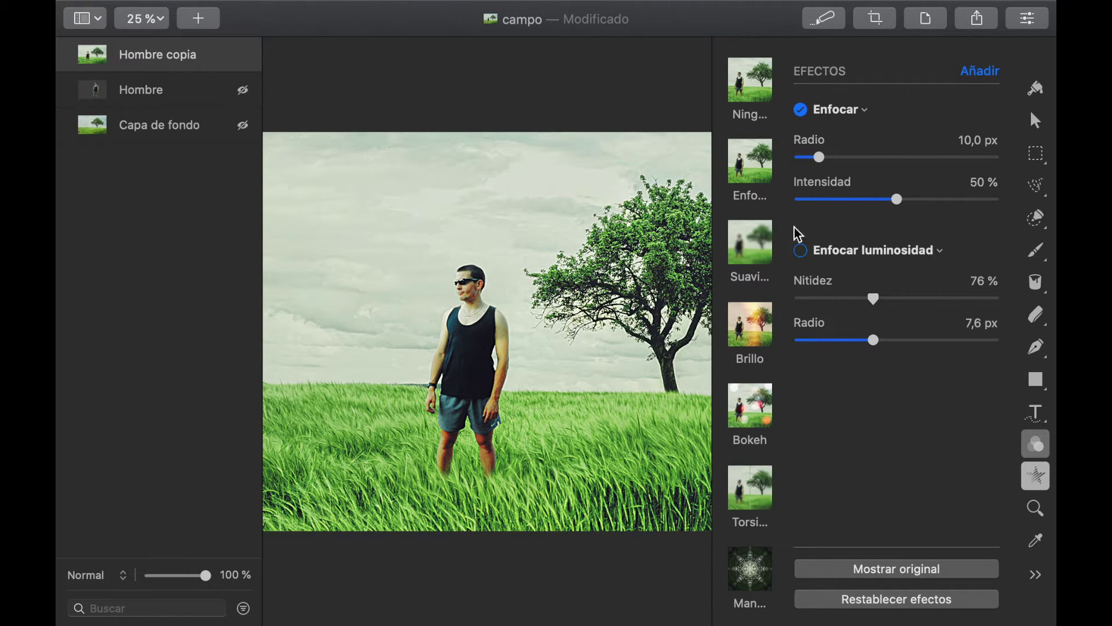
drag(828, 165, 1035, 168)
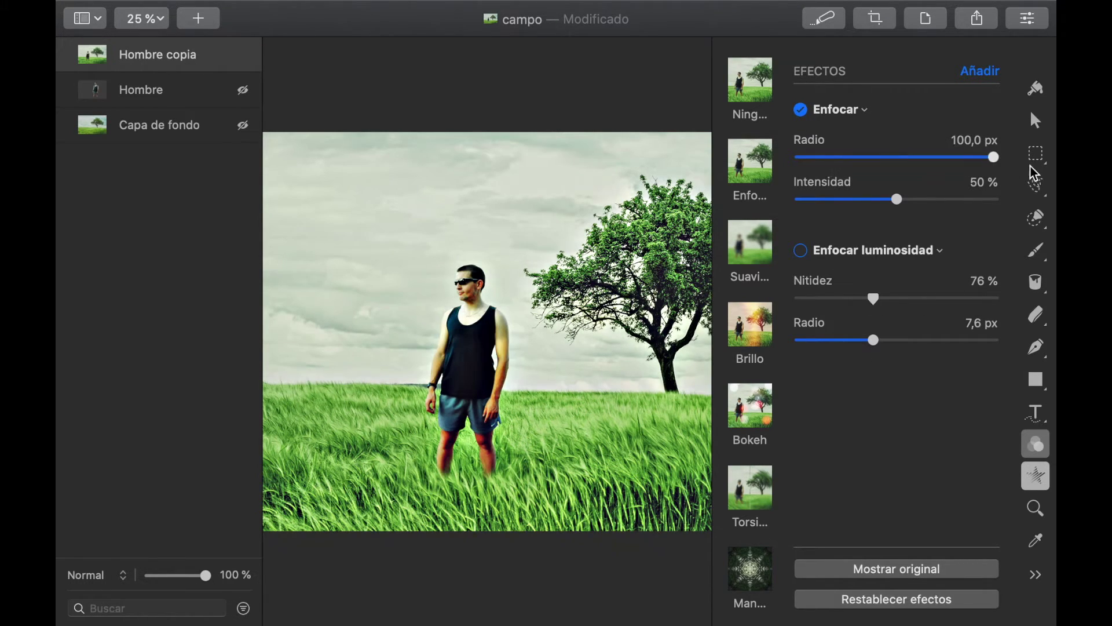
drag(897, 200, 1055, 207)
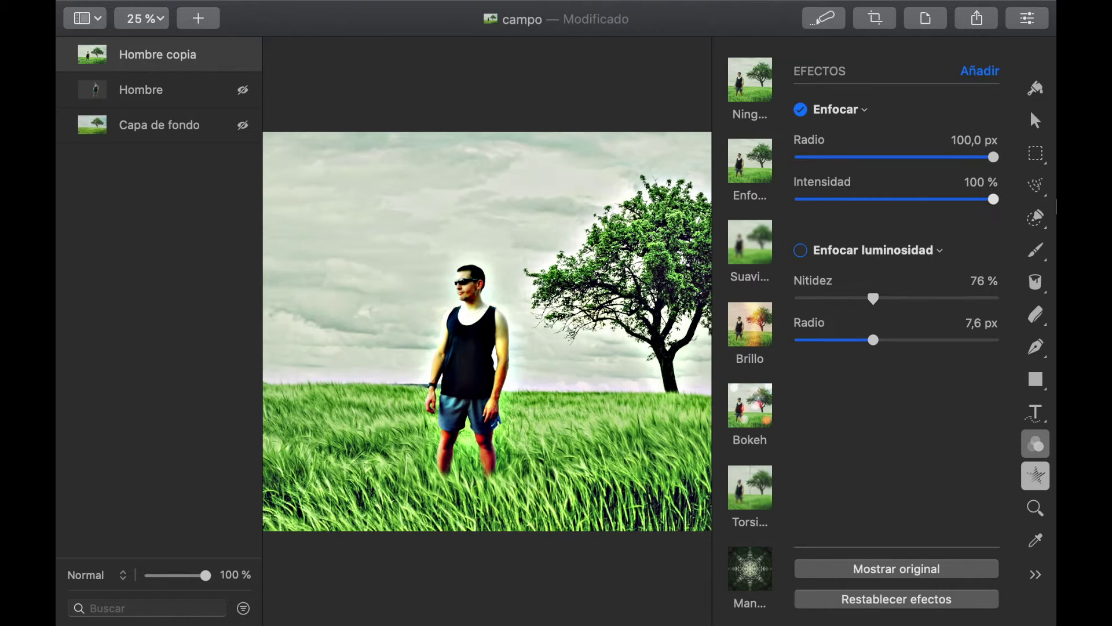
scroll(455, 459, down, 2)
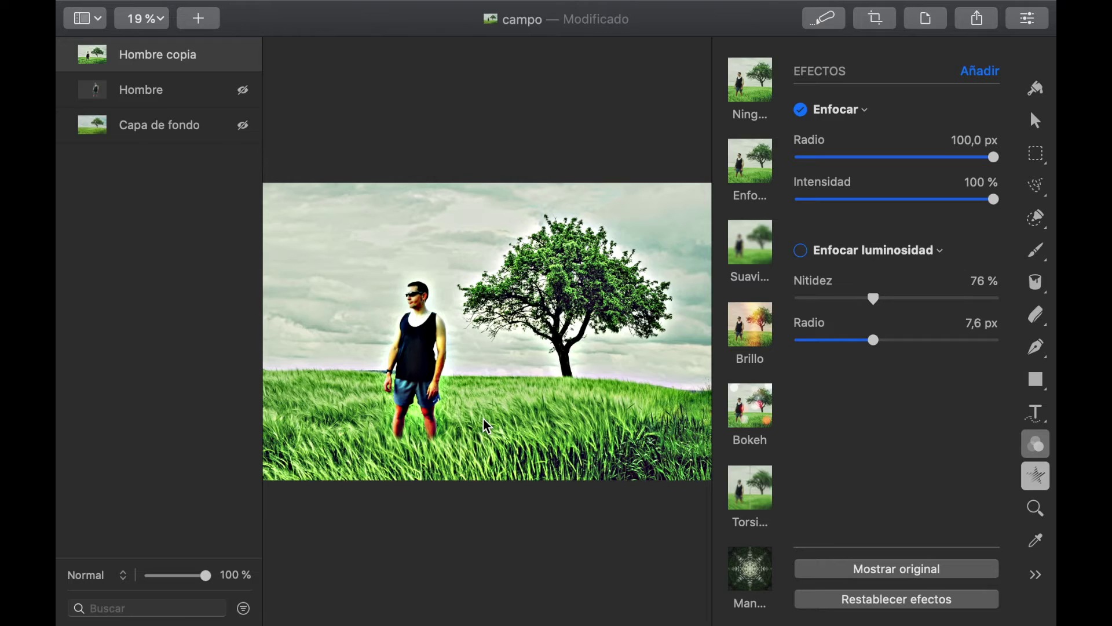
Preview the Bokeh effect in Ivory, Magnolia and other colour variations.
scroll(775, 403, down, 2)
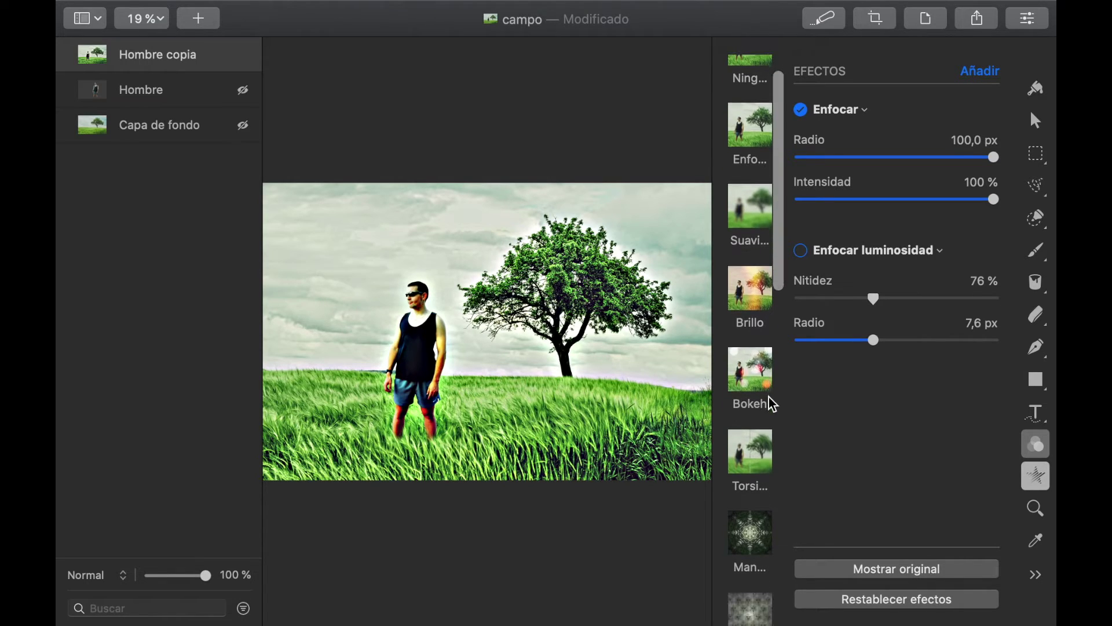
click(777, 393)
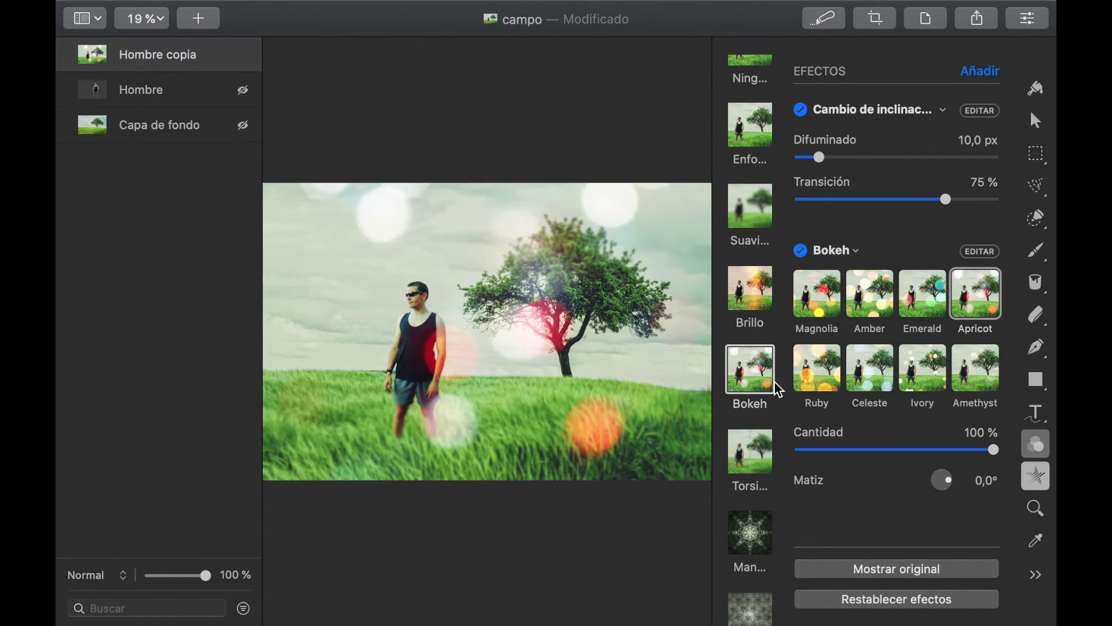
click(834, 370)
click(879, 378)
click(942, 372)
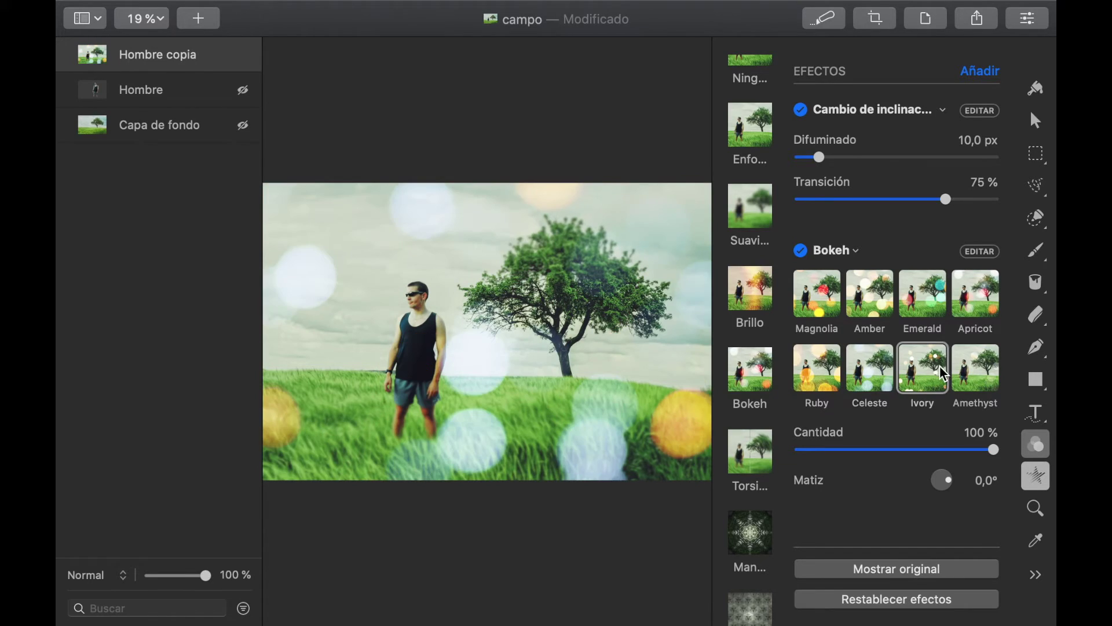
click(978, 377)
click(826, 299)
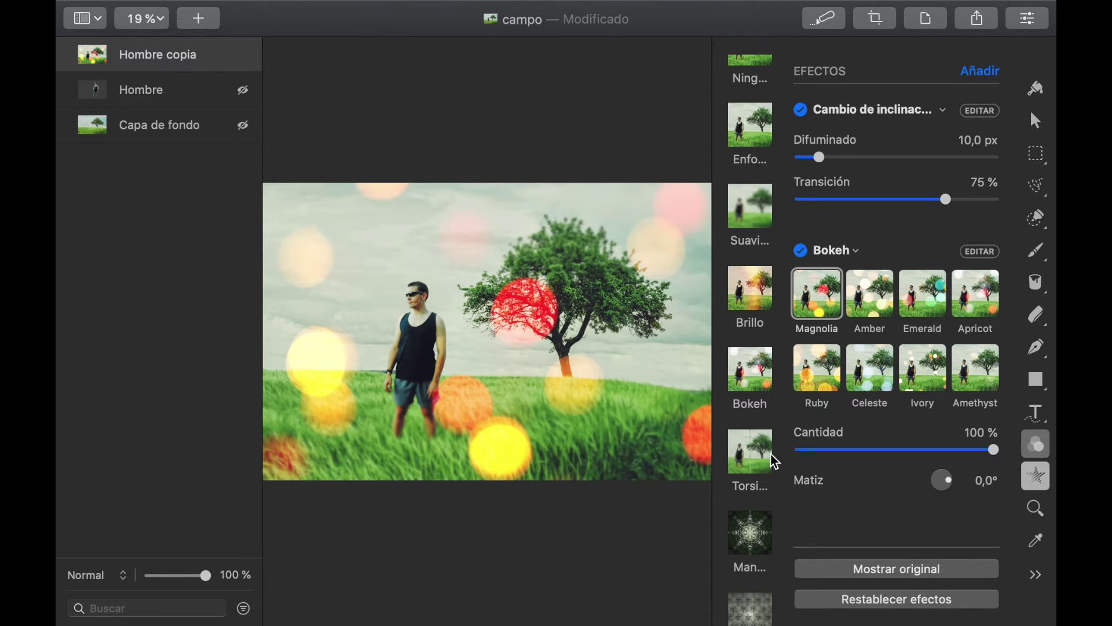
Try the Torsión, Mandala, Angular and Zoom effects, ending on the Grano preset.
click(750, 461)
scroll(777, 492, down, 1)
scroll(779, 491, down, 3)
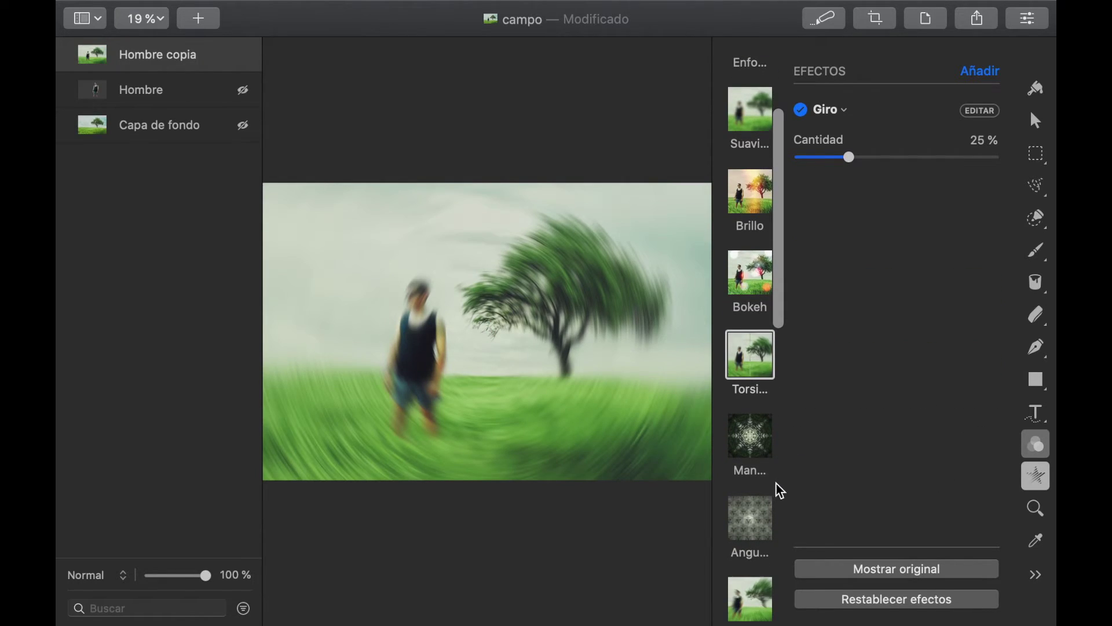
click(751, 443)
click(747, 524)
click(753, 585)
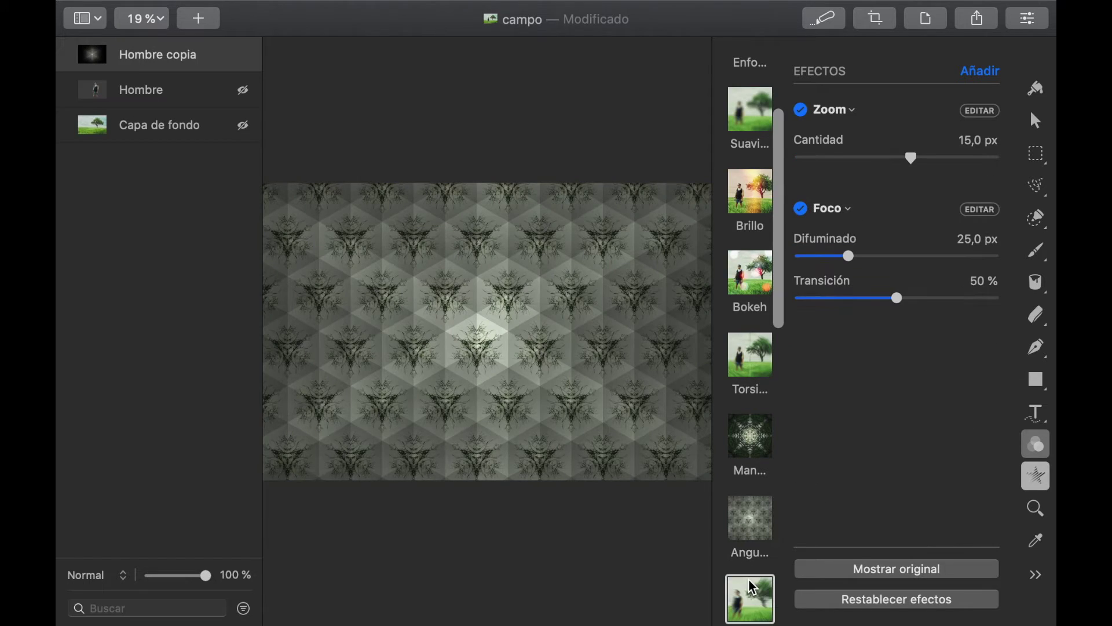
scroll(753, 585, down, 2)
scroll(754, 587, down, 2)
scroll(753, 587, down, 2)
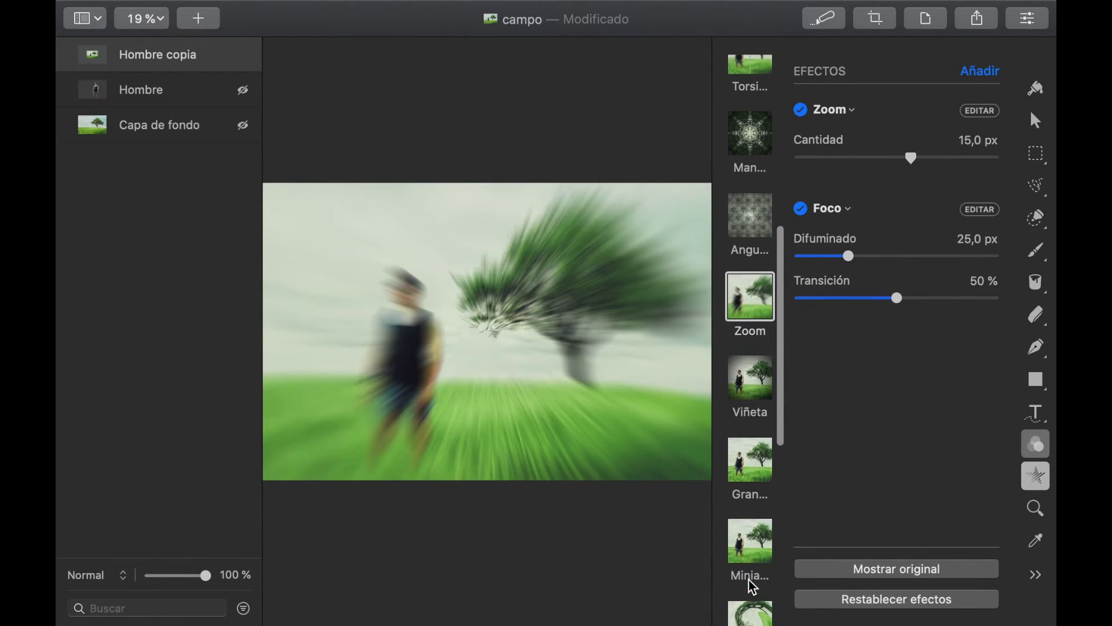
click(761, 497)
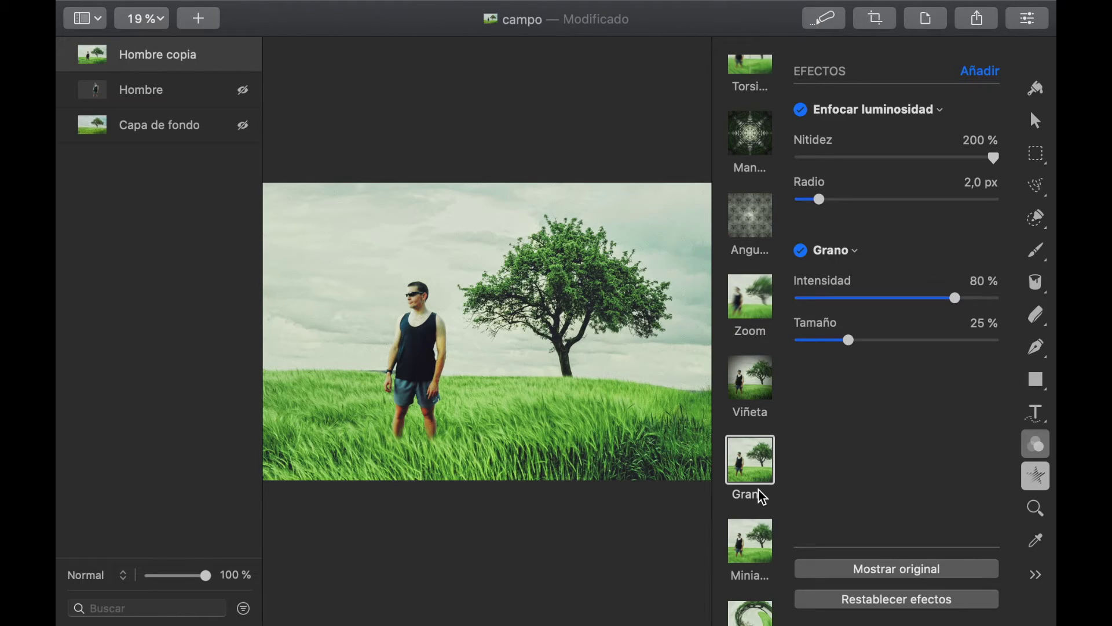
Raise the Grano intensity and size to 100%.
drag(956, 299, 1013, 309)
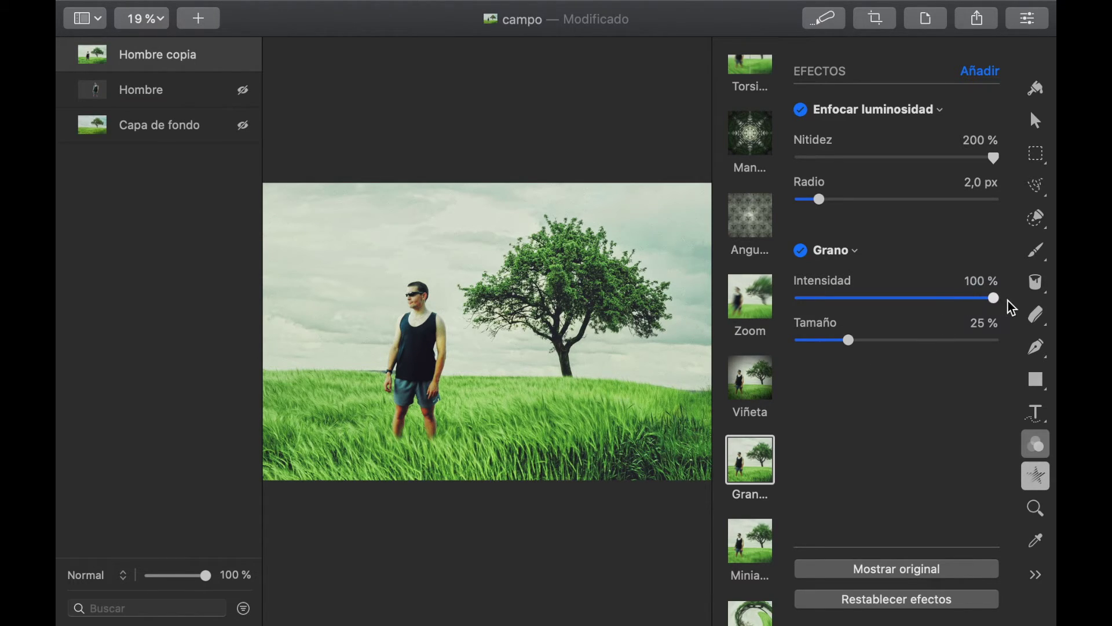
scroll(492, 335, up, 5)
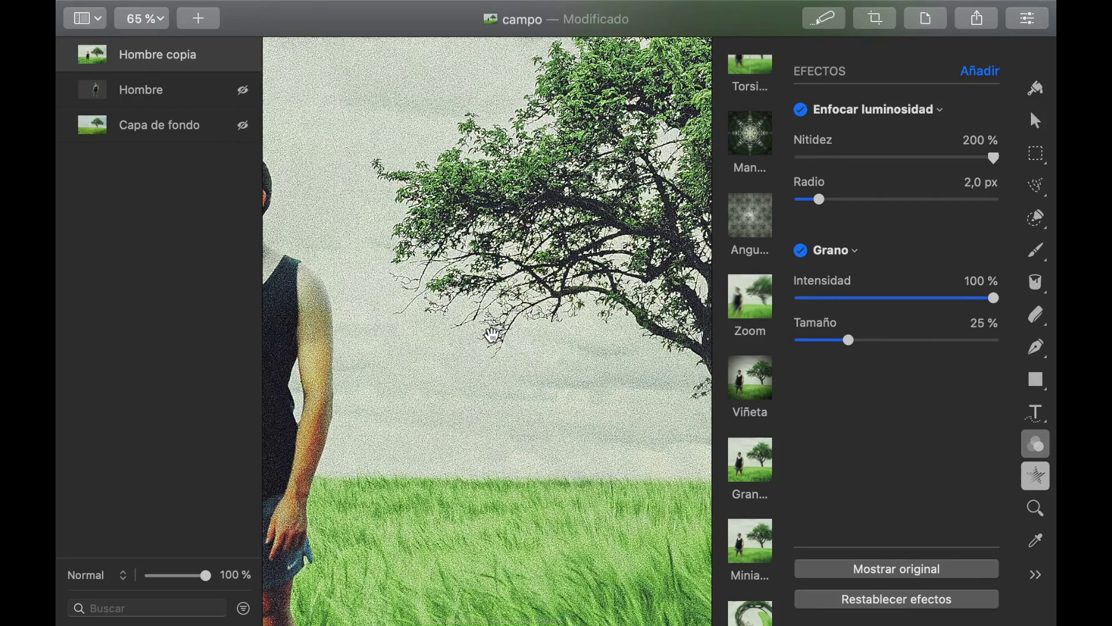
scroll(494, 336, down, 3)
scroll(495, 337, down, 2)
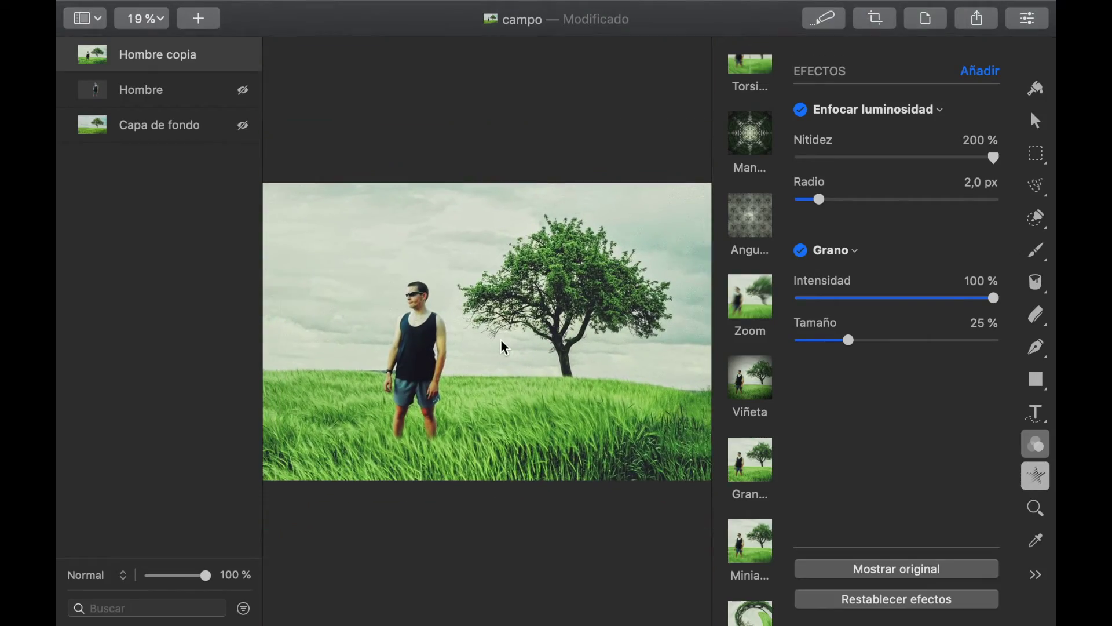
drag(849, 340, 1040, 359)
Apply the Miniatura tilt-shift effect preset.
scroll(420, 318, up, 4)
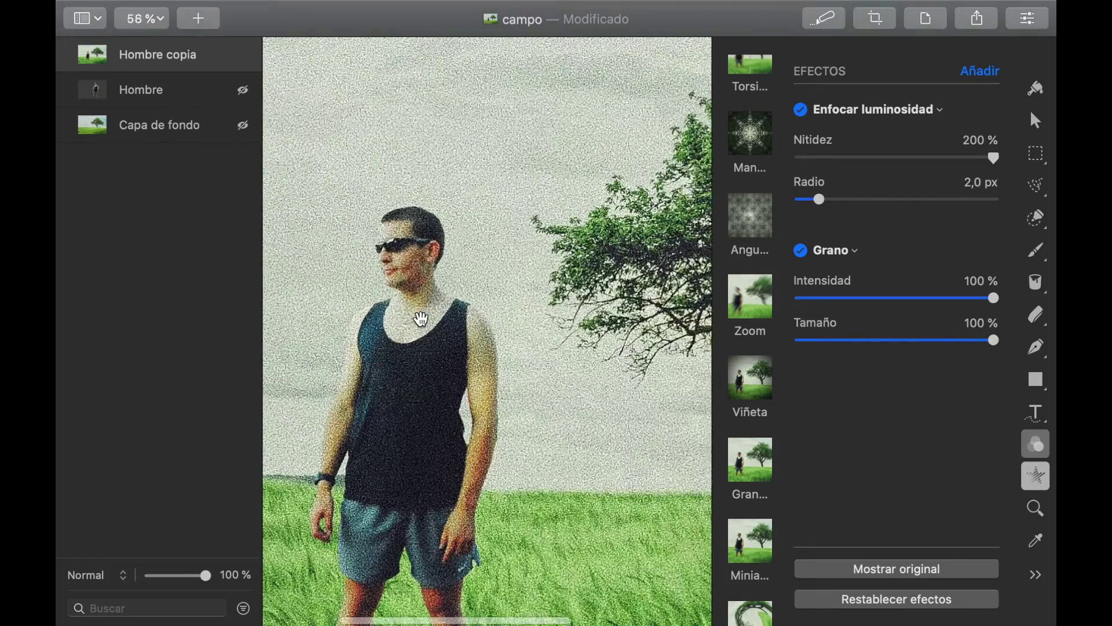
scroll(420, 319, down, 2)
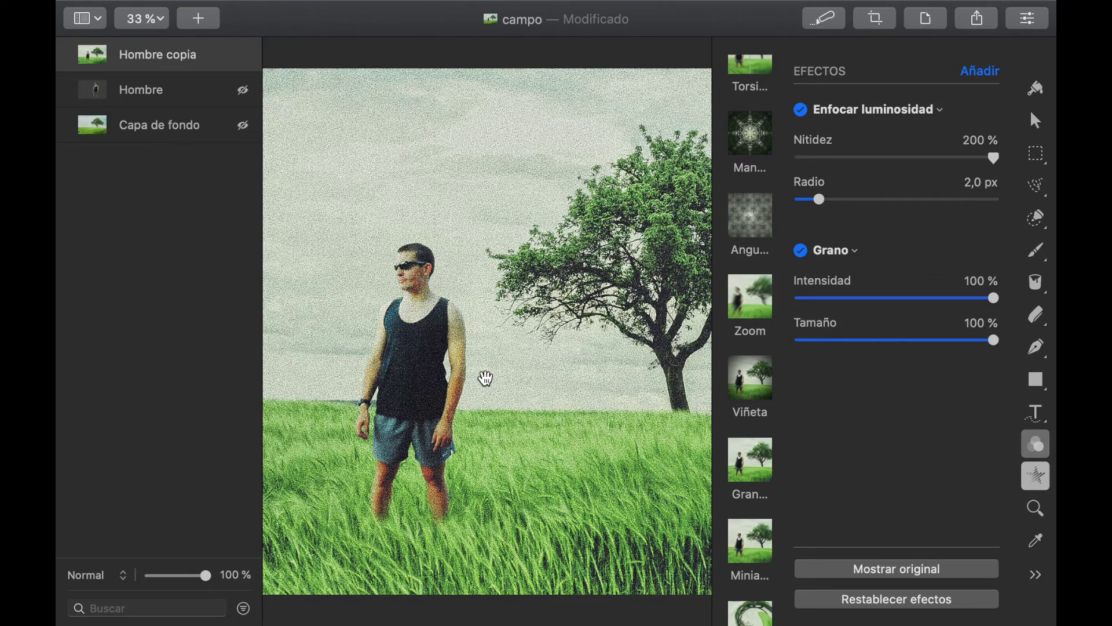
scroll(486, 379, down, 2)
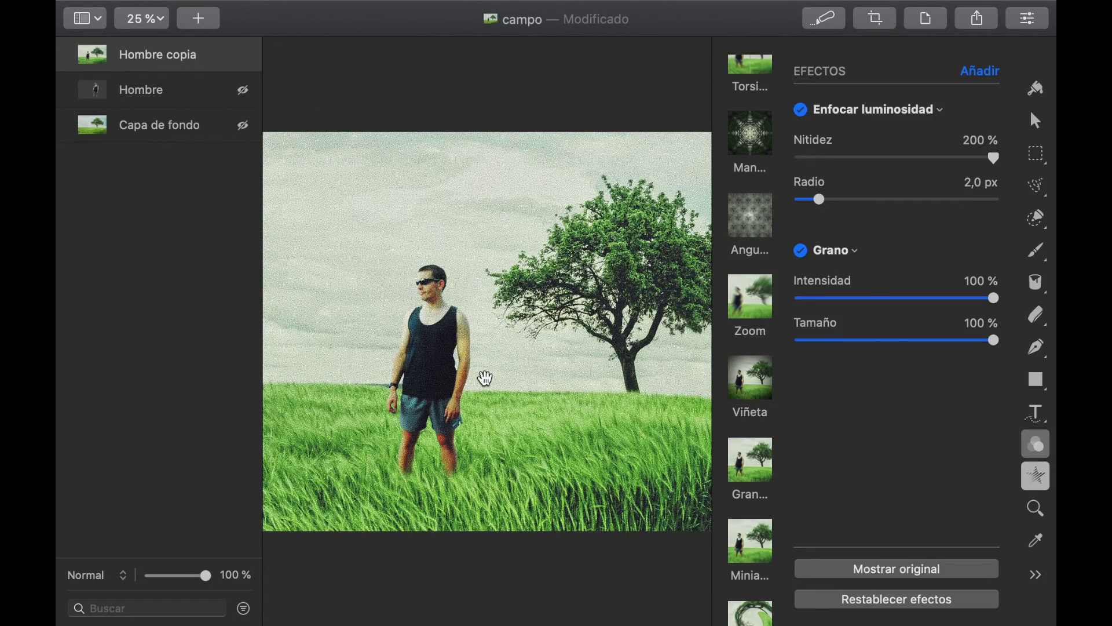
scroll(487, 379, down, 1)
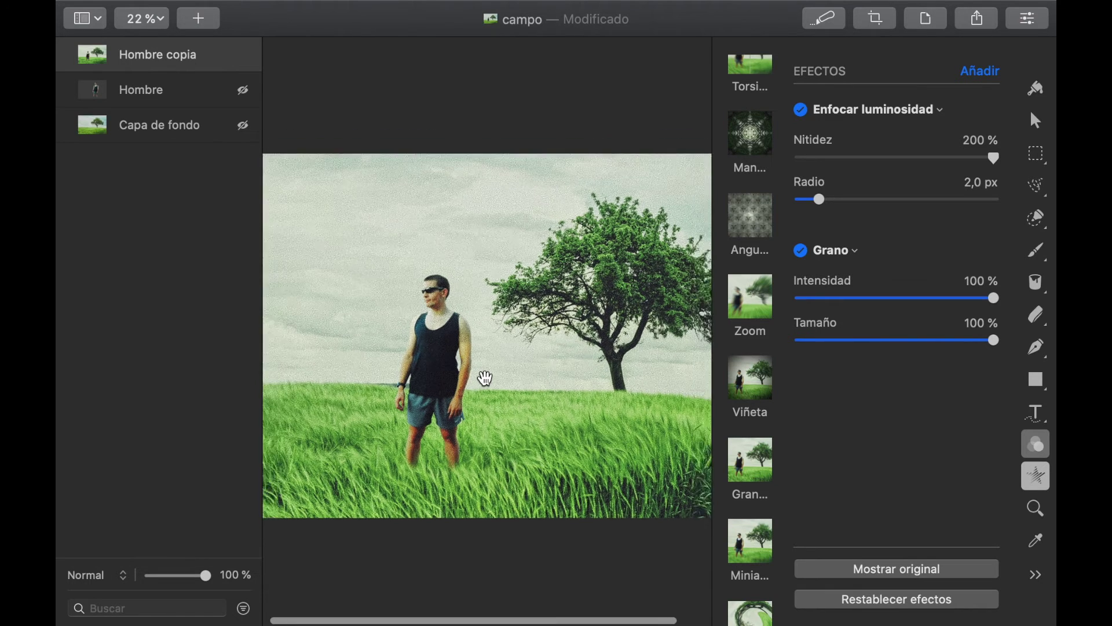
scroll(487, 379, down, 1)
click(760, 544)
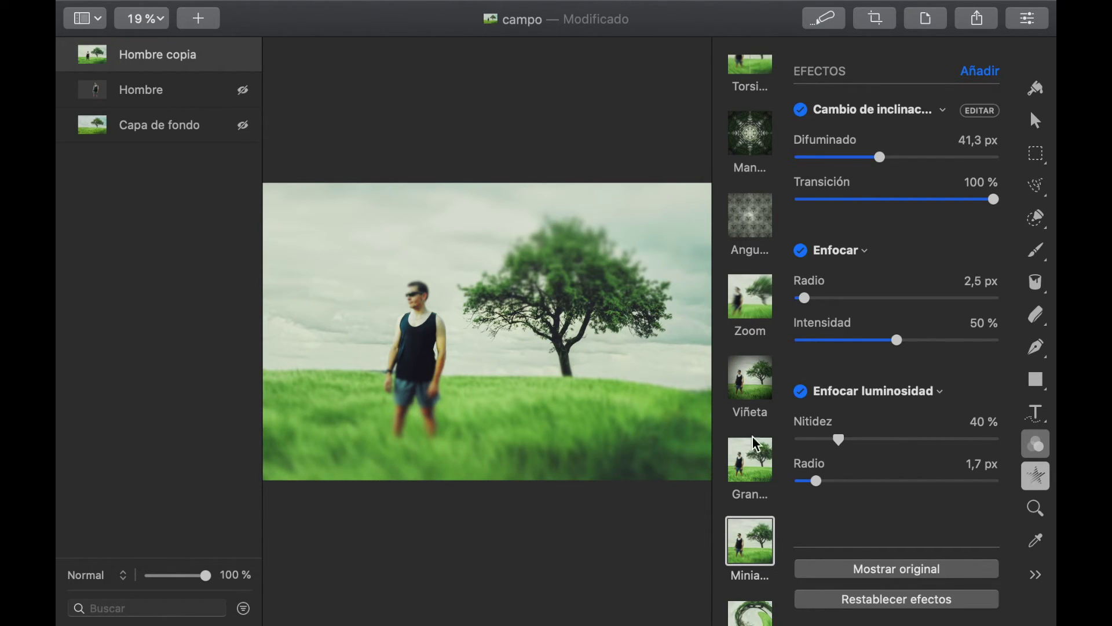
Preview the Op, Mosaico and Digital presets, then clear the effect with Ninguno.
scroll(747, 516, down, 1)
scroll(746, 517, down, 1)
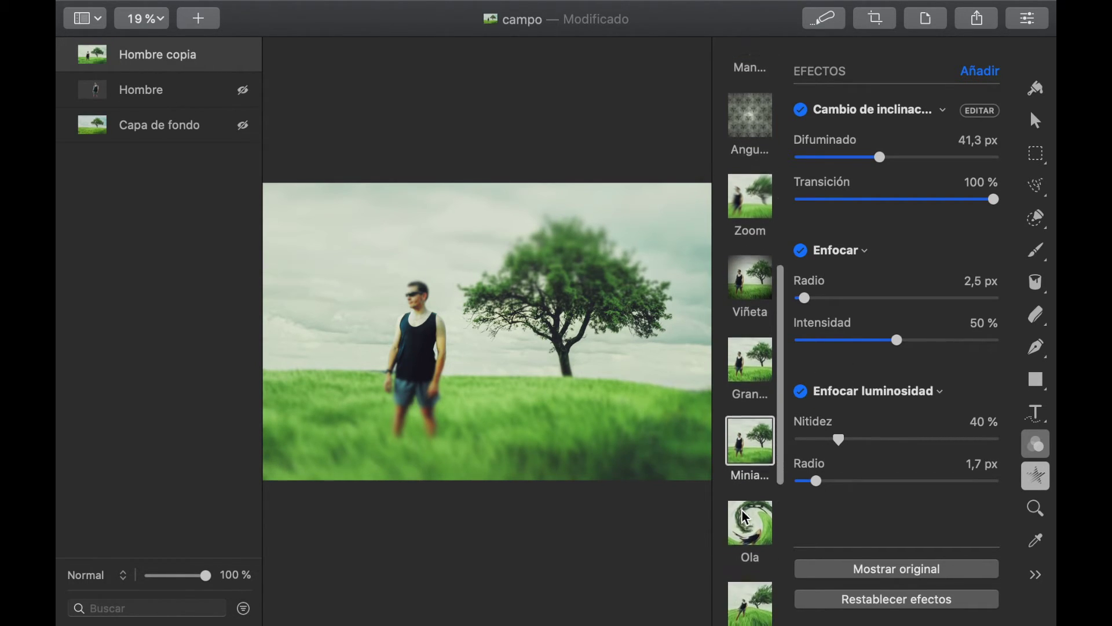
scroll(746, 517, down, 4)
scroll(747, 518, down, 1)
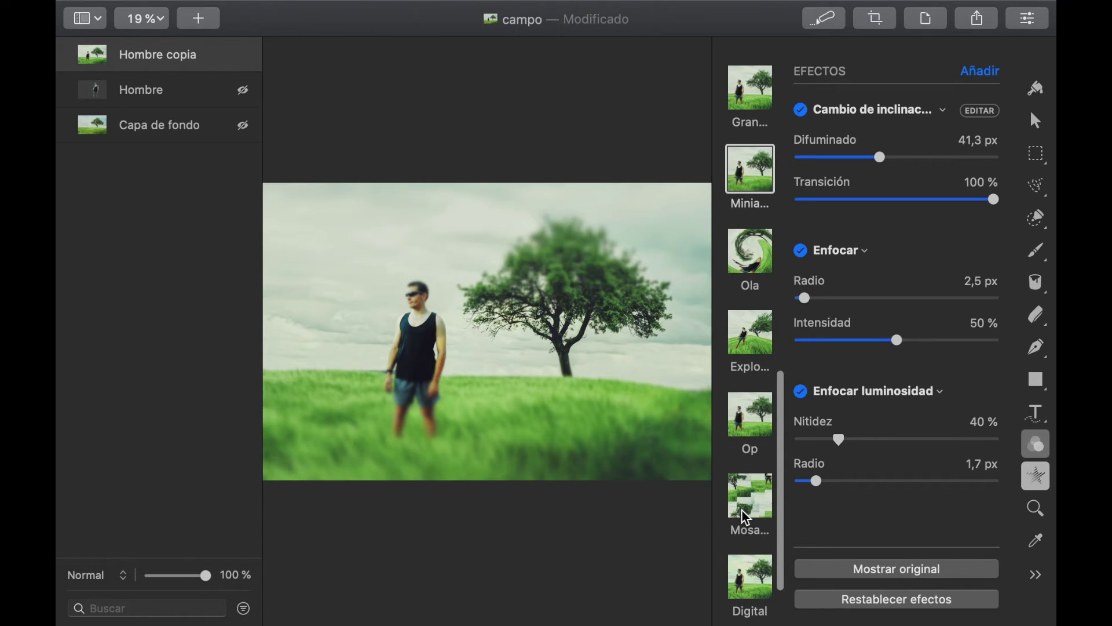
click(759, 442)
scroll(760, 457, down, 2)
click(758, 447)
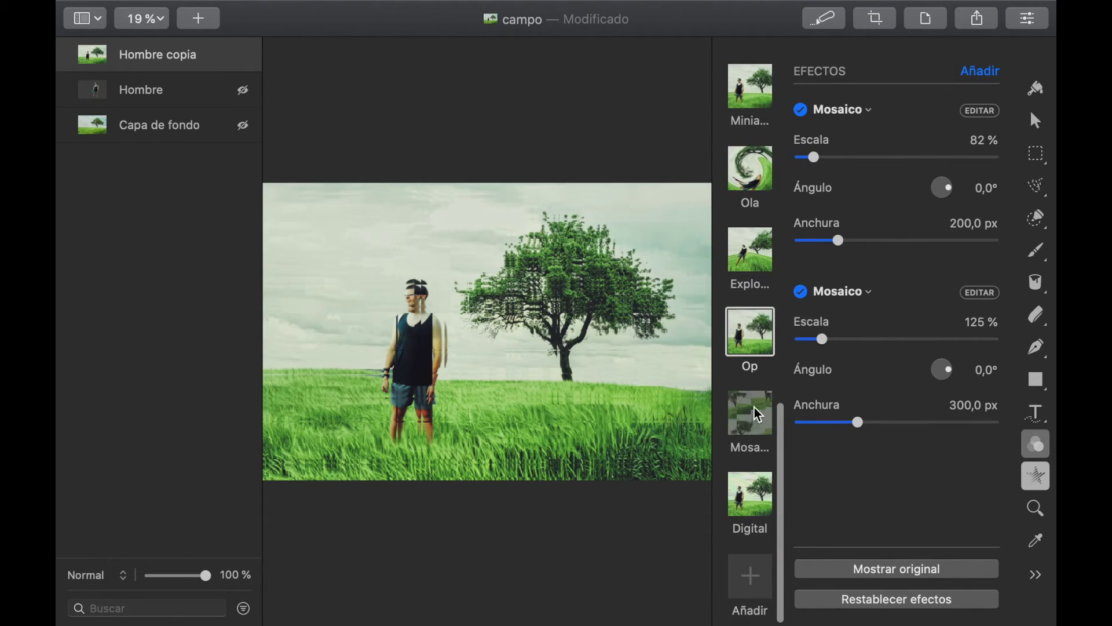
click(760, 502)
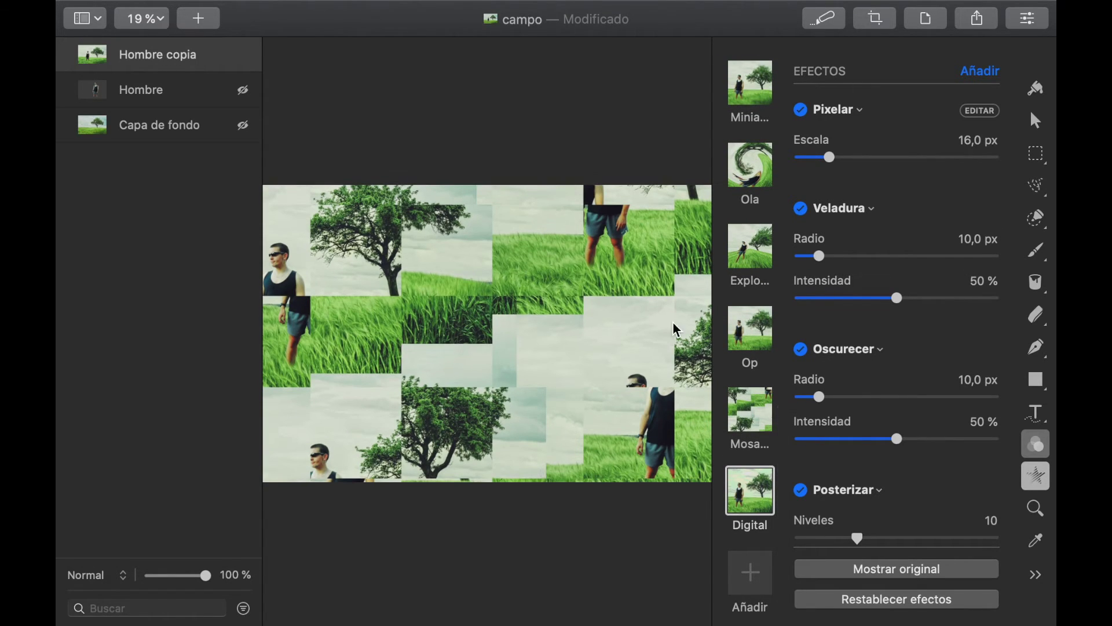
scroll(751, 266, up, 10)
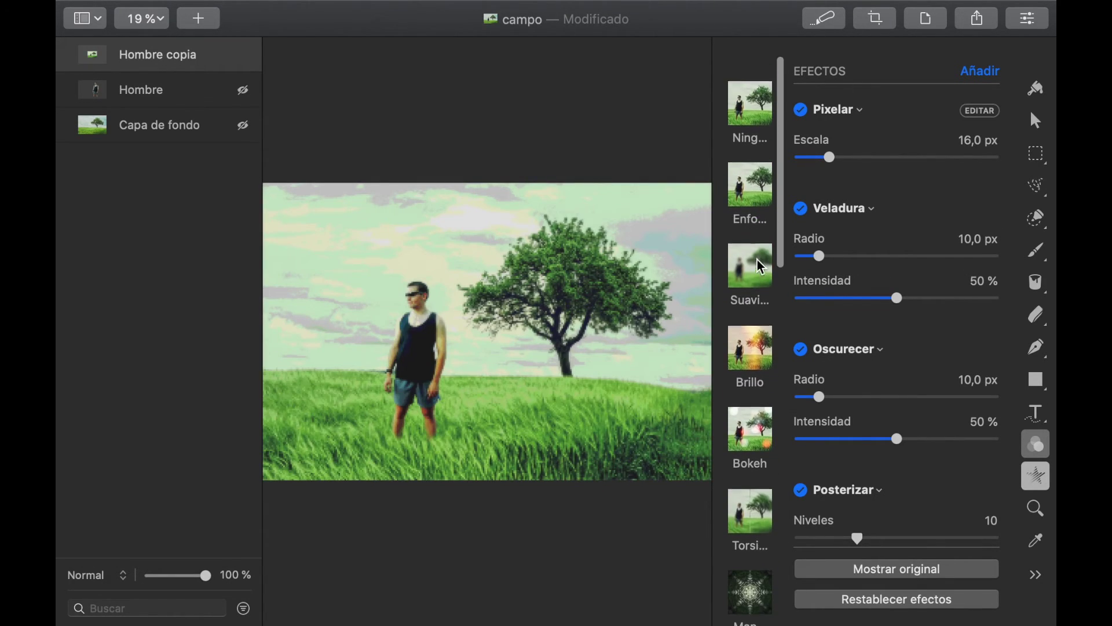
click(760, 96)
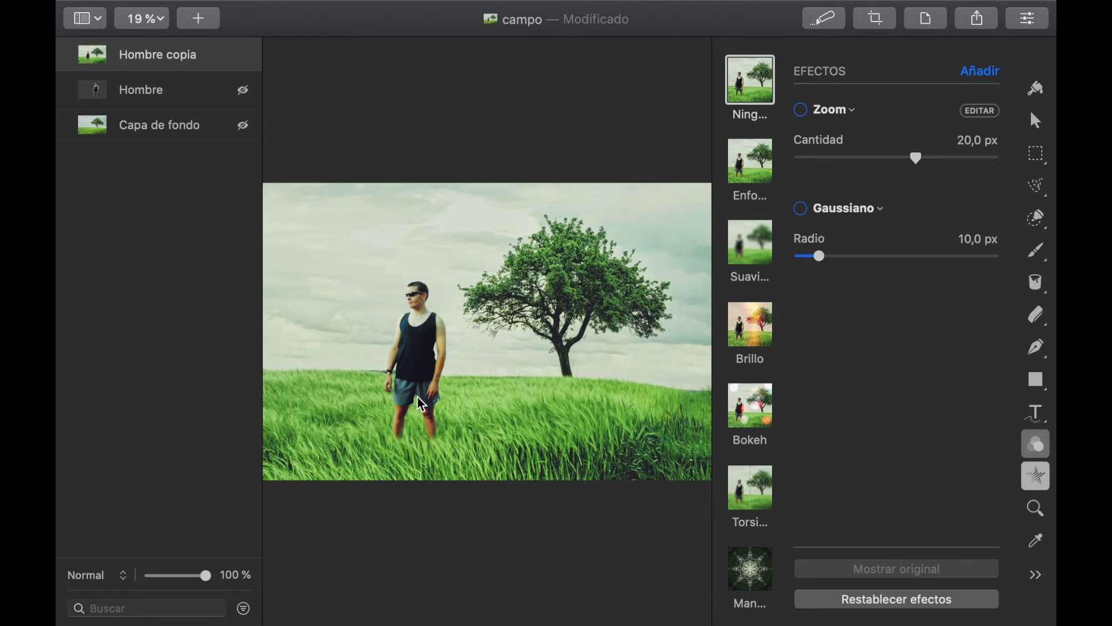
scroll(417, 405, up, 3)
scroll(417, 406, up, 3)
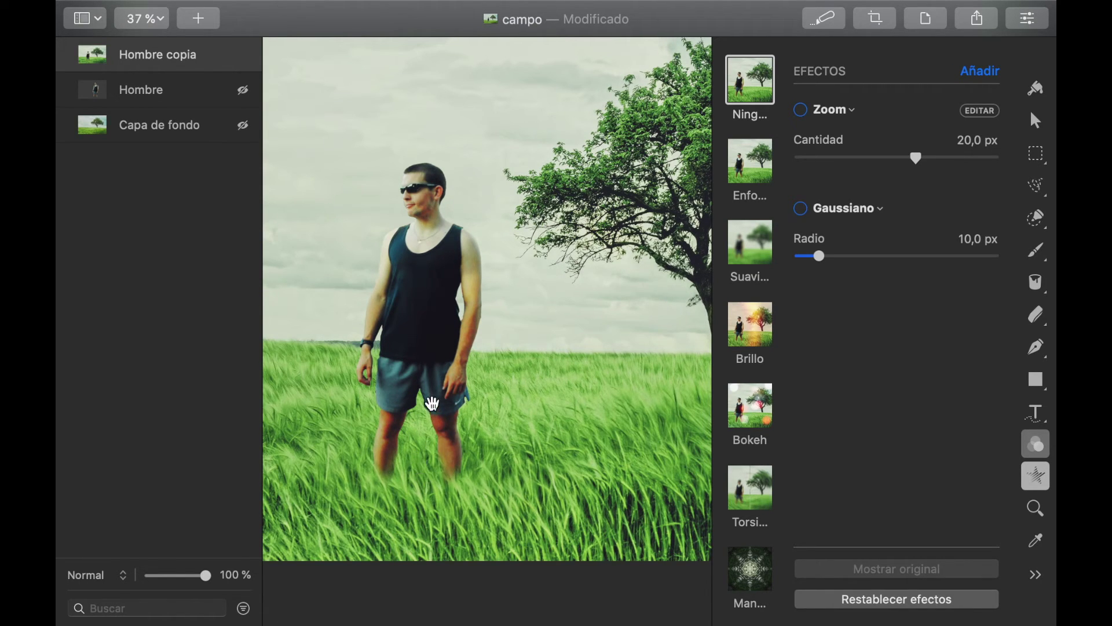
scroll(409, 488, down, 2)
scroll(409, 488, down, 1)
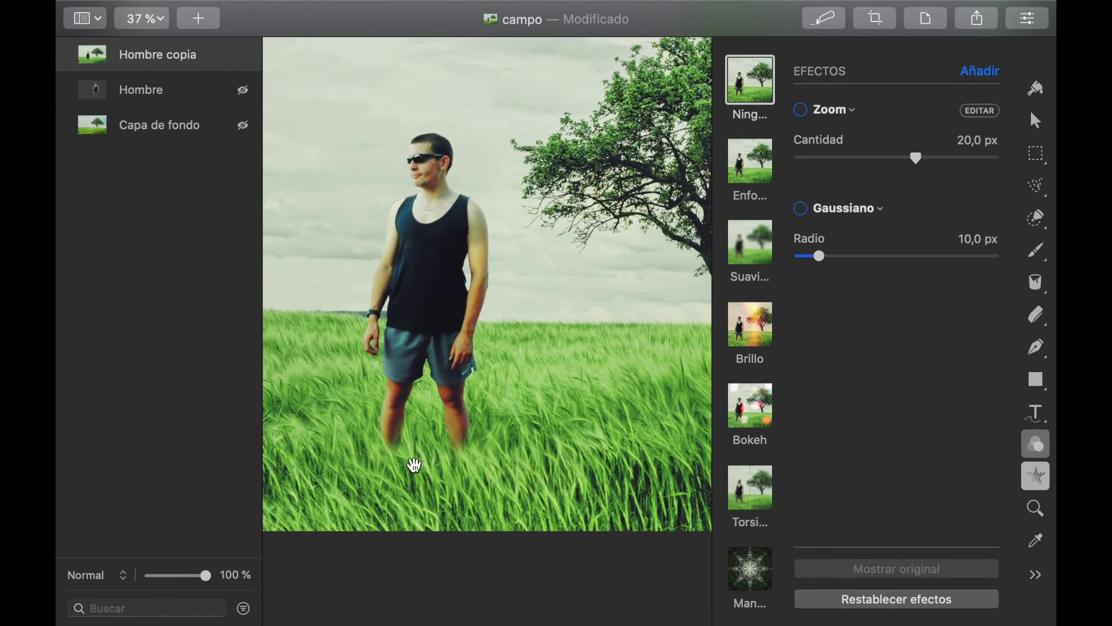
key(super+0)
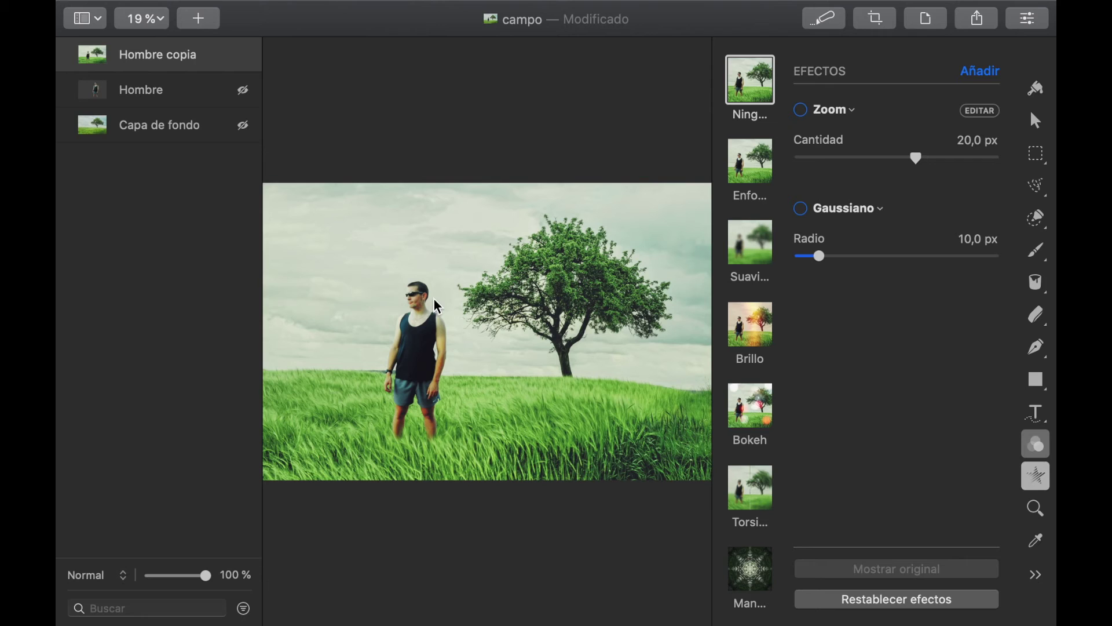
scroll(430, 299, up, 3)
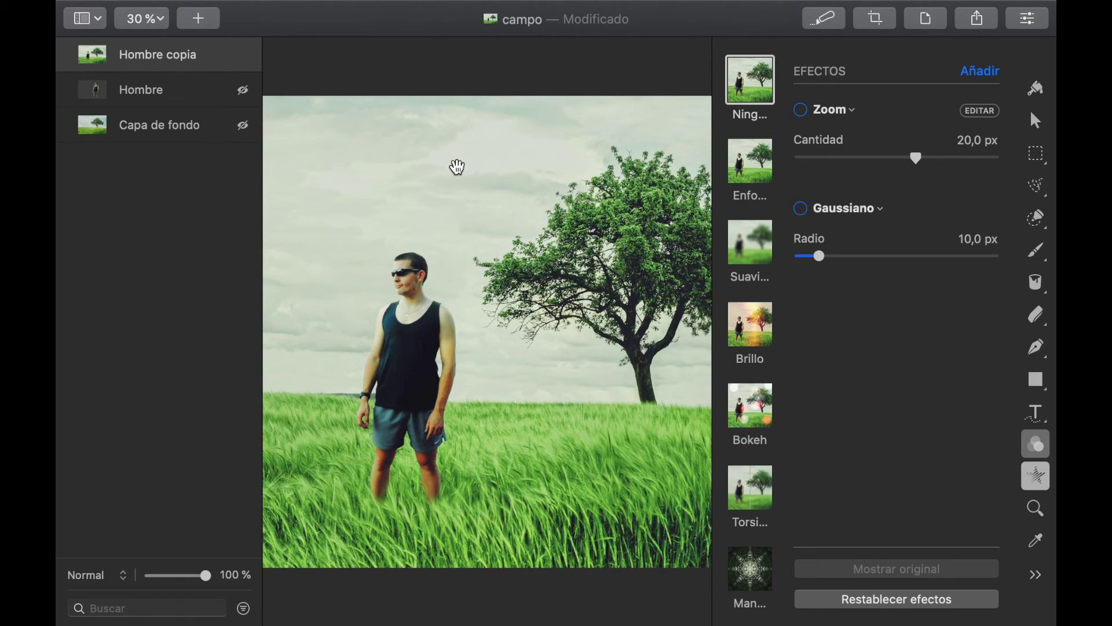
scroll(447, 305, down, 1)
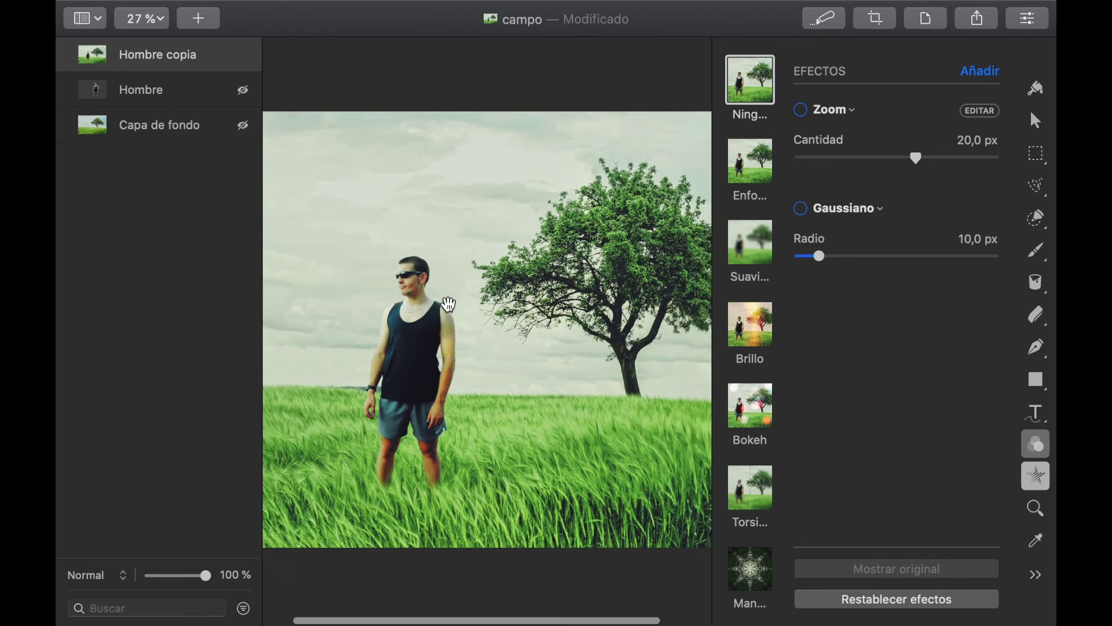
scroll(452, 310, down, 2)
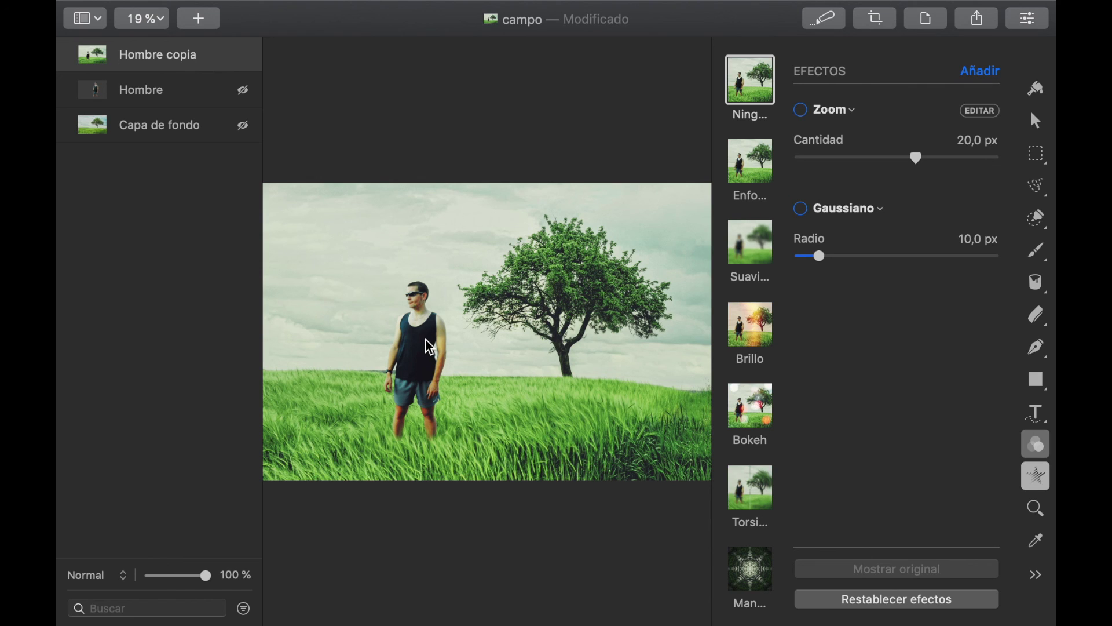
scroll(470, 303, down, 1)
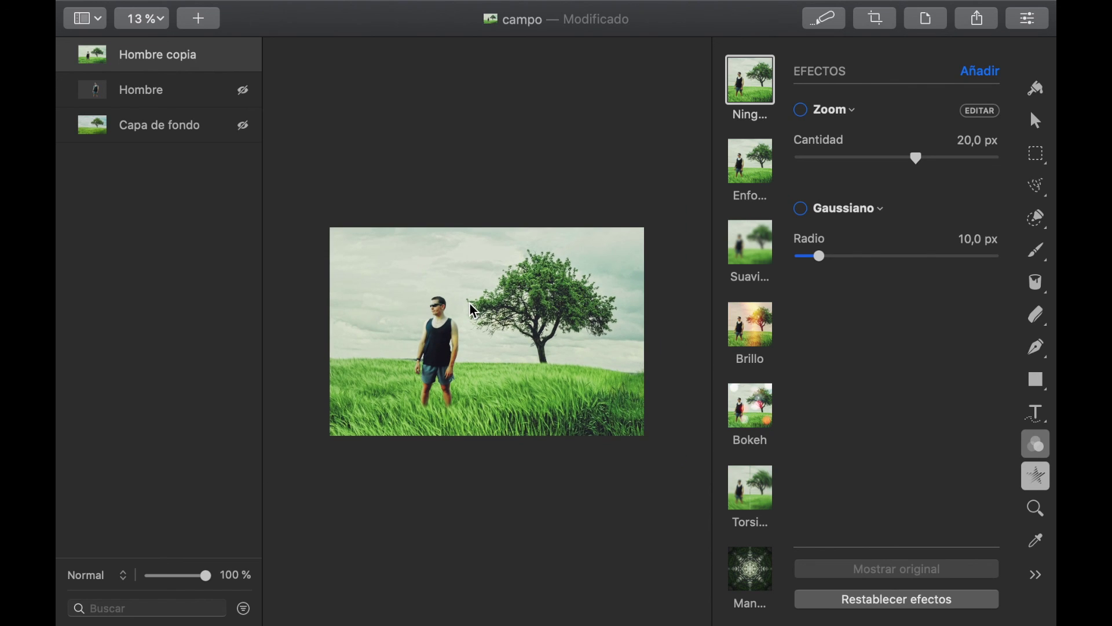